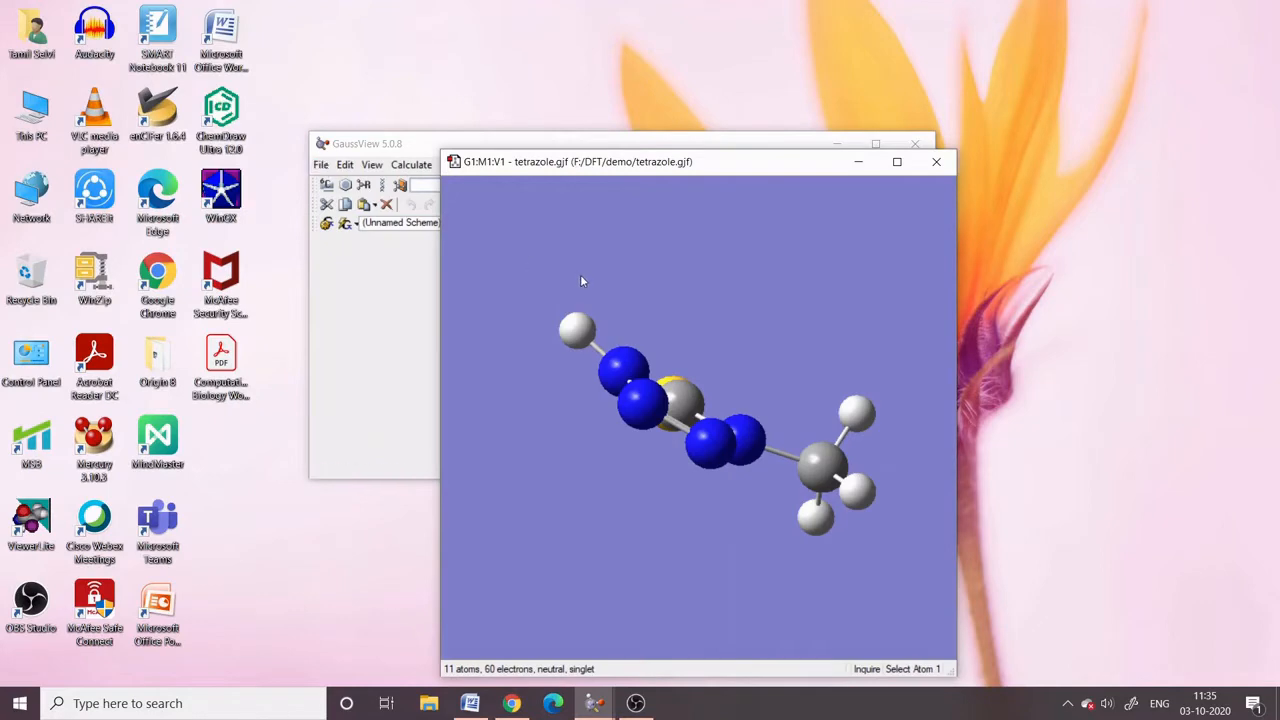
# Open tetrazole-SH.gjf from the demo folder as a separate molecule group alongside the tetrazole model
pyautogui.moveTo(580, 274); pyautogui.dragTo(574, 356)
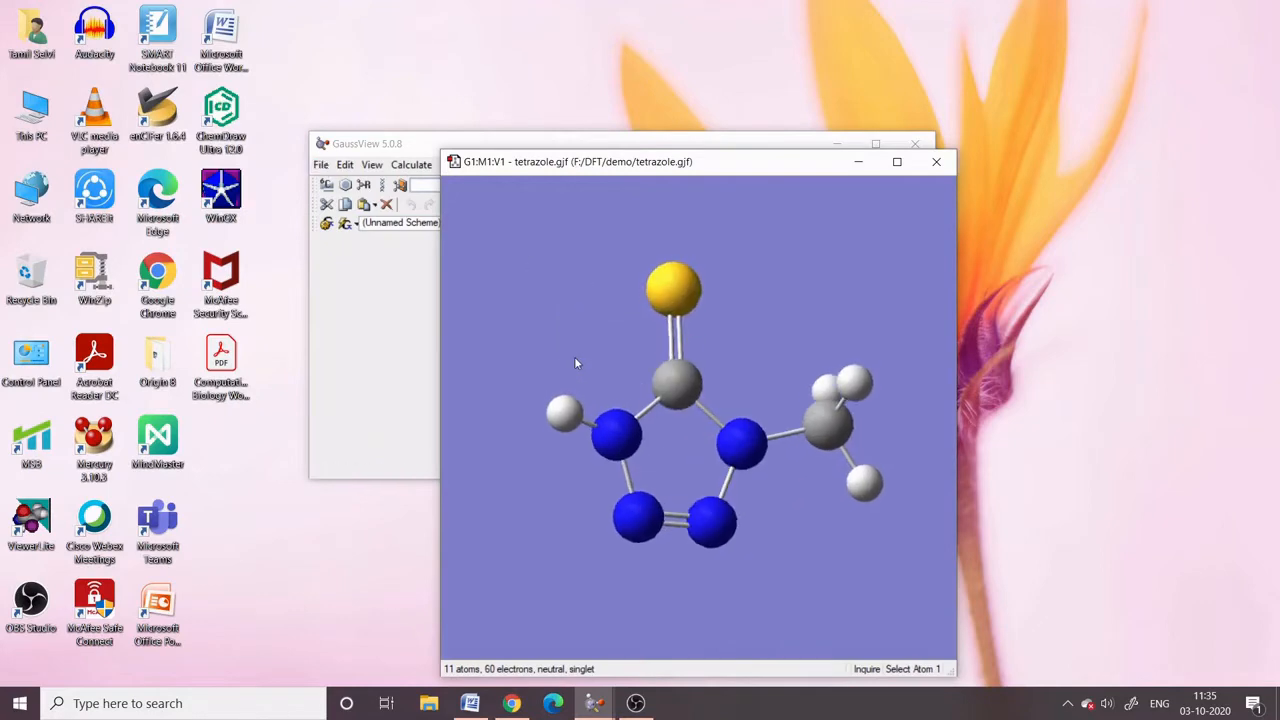
pyautogui.click(321, 164)
pyautogui.click(337, 206)
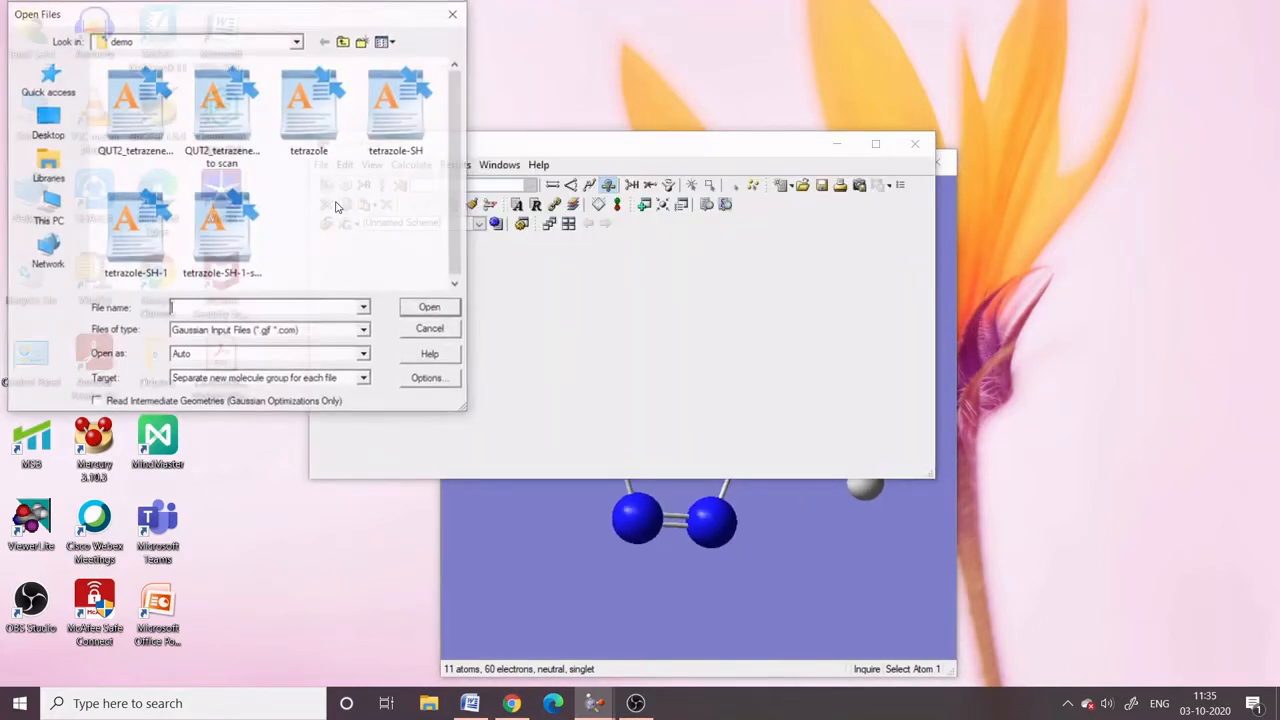
pyautogui.click(393, 138)
pyautogui.doubleClick(393, 138)
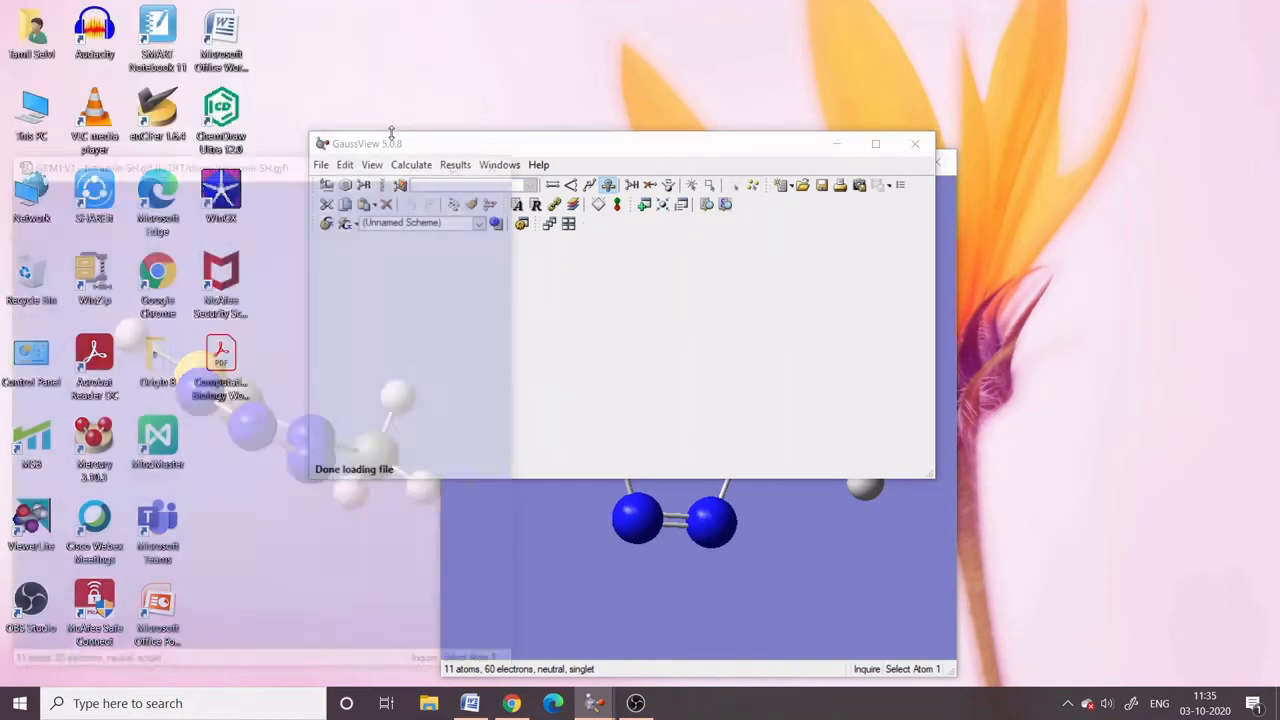
pyautogui.moveTo(320, 311); pyautogui.dragTo(303, 386)
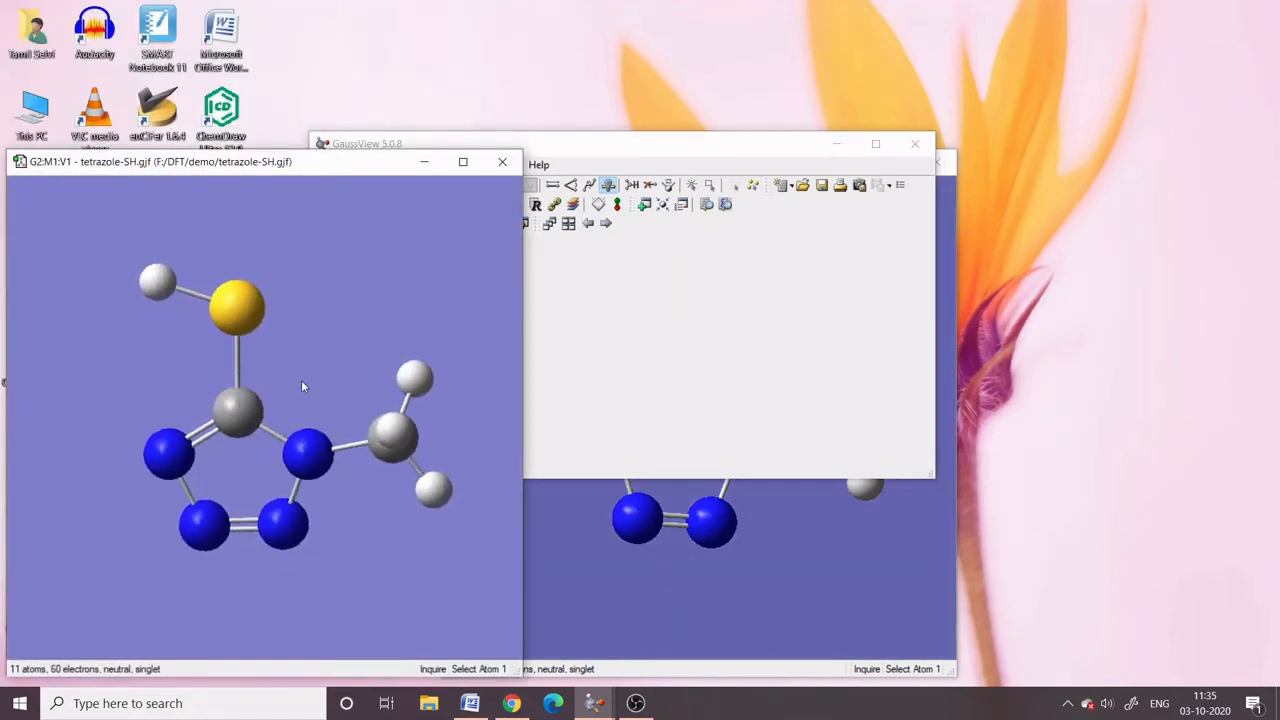
# Arrange the tetrazole-SH and tetrazole model windows side by side, and place the main program window higher up between them
pyautogui.click(945, 301)
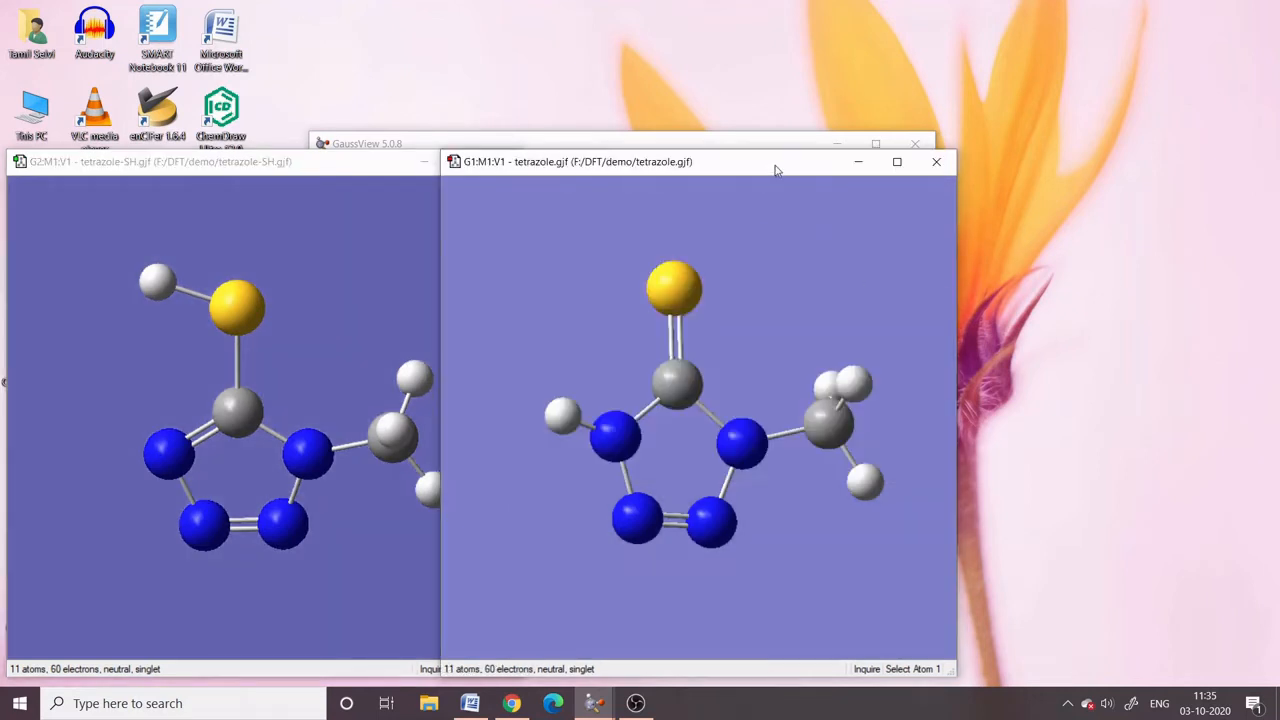
pyautogui.moveTo(775, 170); pyautogui.dragTo(929, 163)
pyautogui.moveTo(338, 172); pyautogui.dragTo(398, 157)
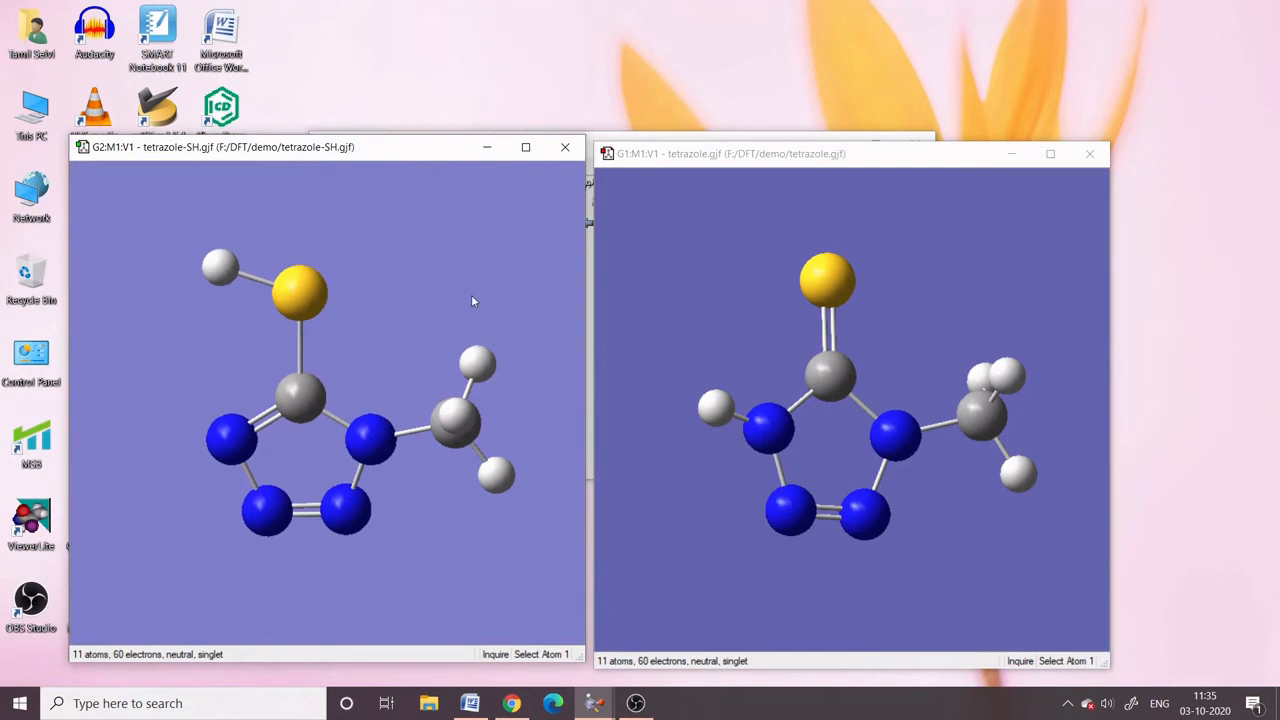
pyautogui.moveTo(473, 300)
pyautogui.mouseDown()
pyautogui.moveTo(460, 315)
pyautogui.moveTo(480, 290)
pyautogui.mouseUp()
pyautogui.click(772, 355)
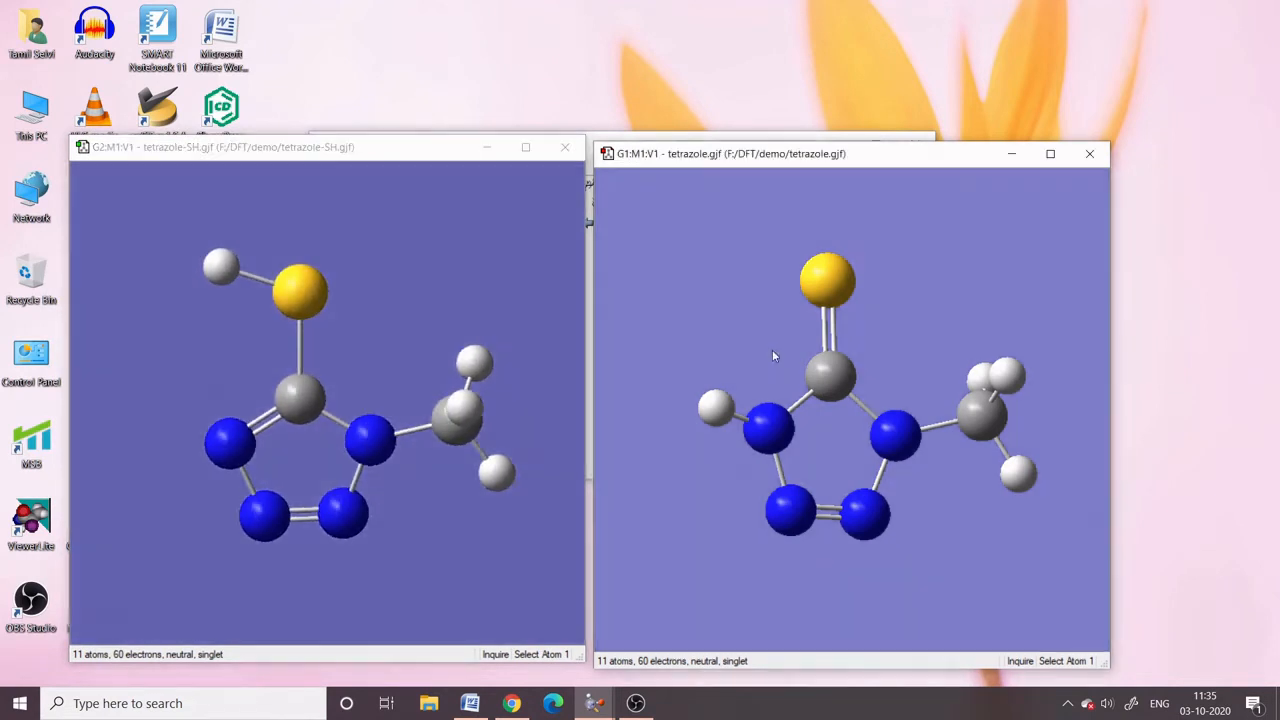
pyautogui.moveTo(764, 335); pyautogui.dragTo(746, 360)
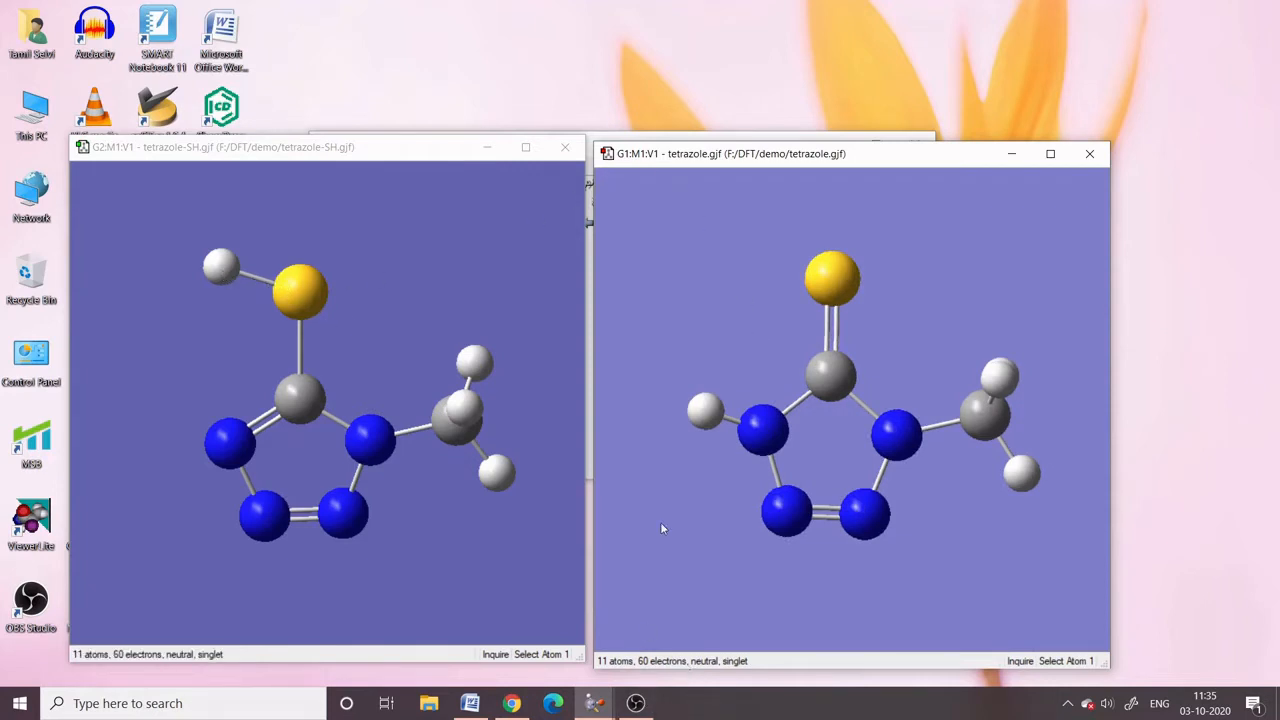
pyautogui.click(654, 134)
pyautogui.moveTo(654, 143); pyautogui.dragTo(638, 67)
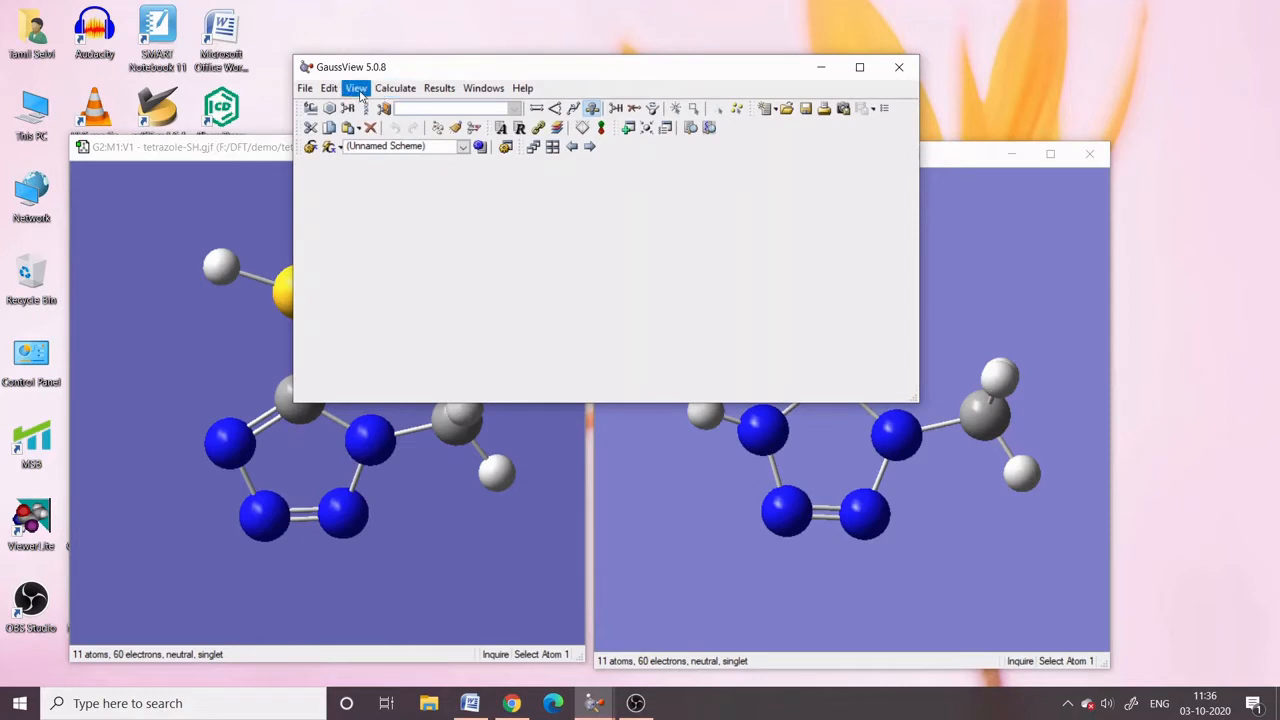
# Display the element symbols and the atom number labels on the tetrazole-SH model
pyautogui.click(253, 227)
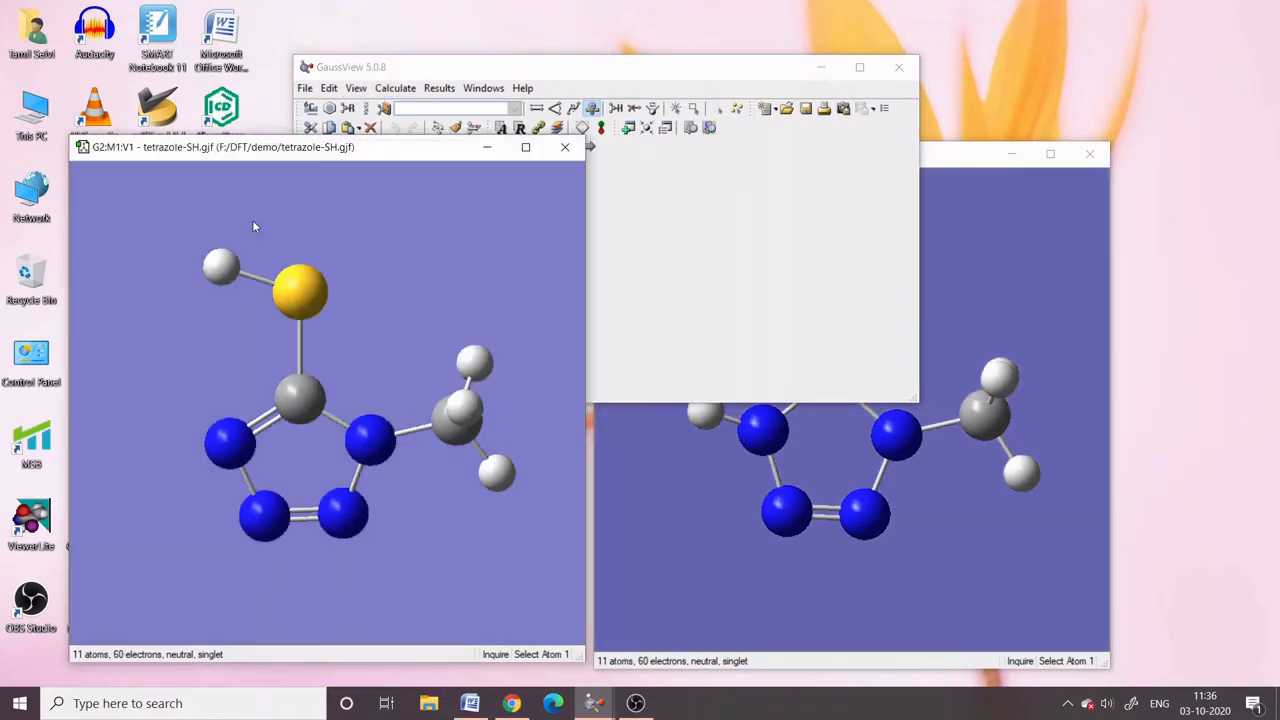
pyautogui.rightClick(253, 227)
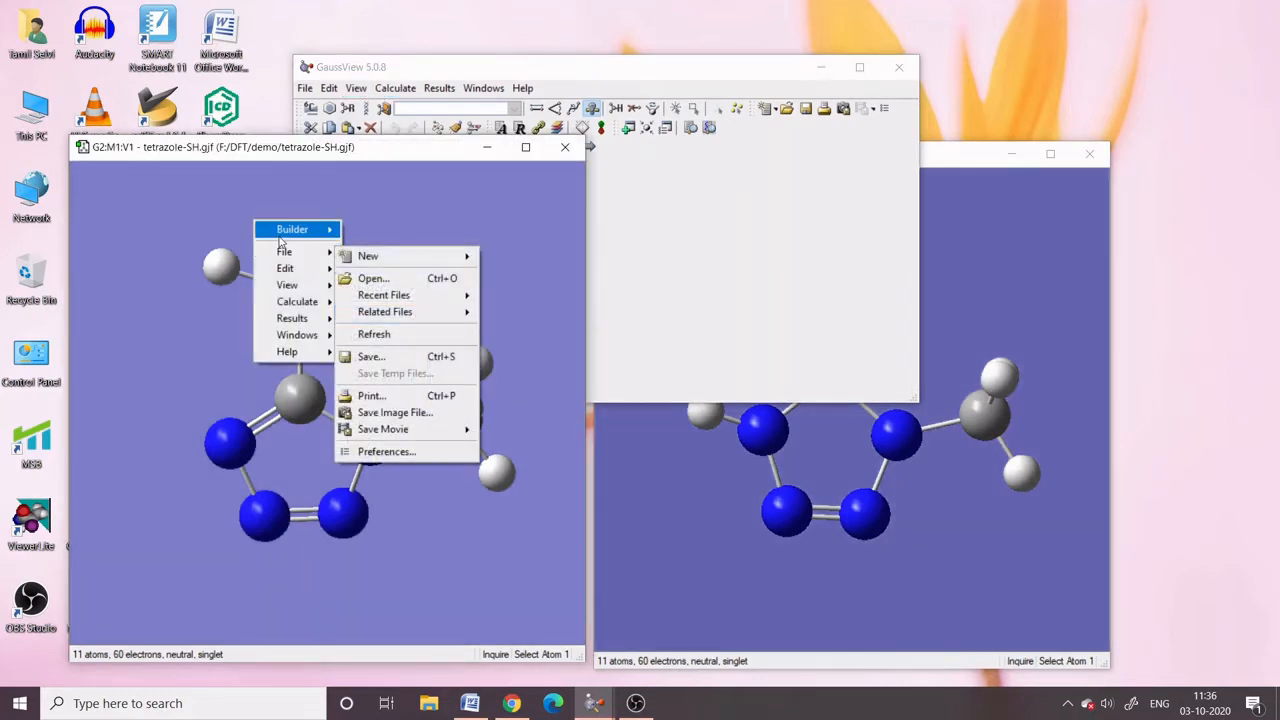
pyautogui.moveTo(313, 293)
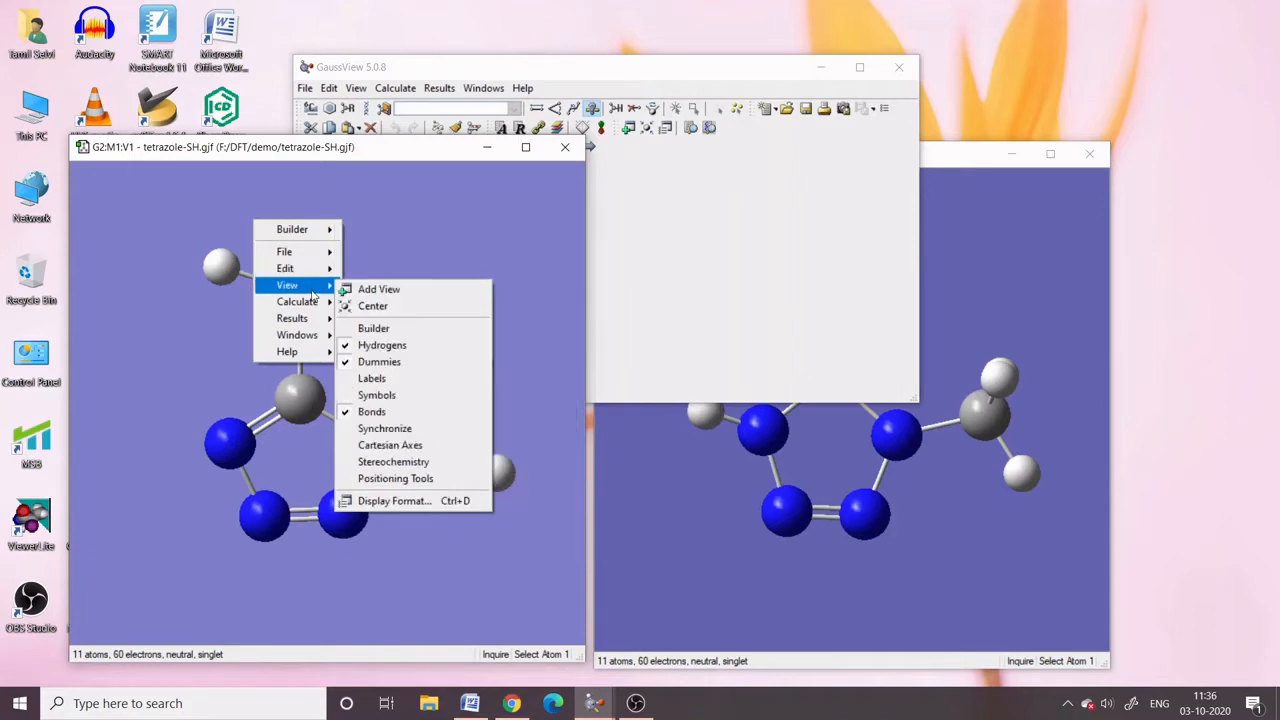
pyautogui.click(401, 398)
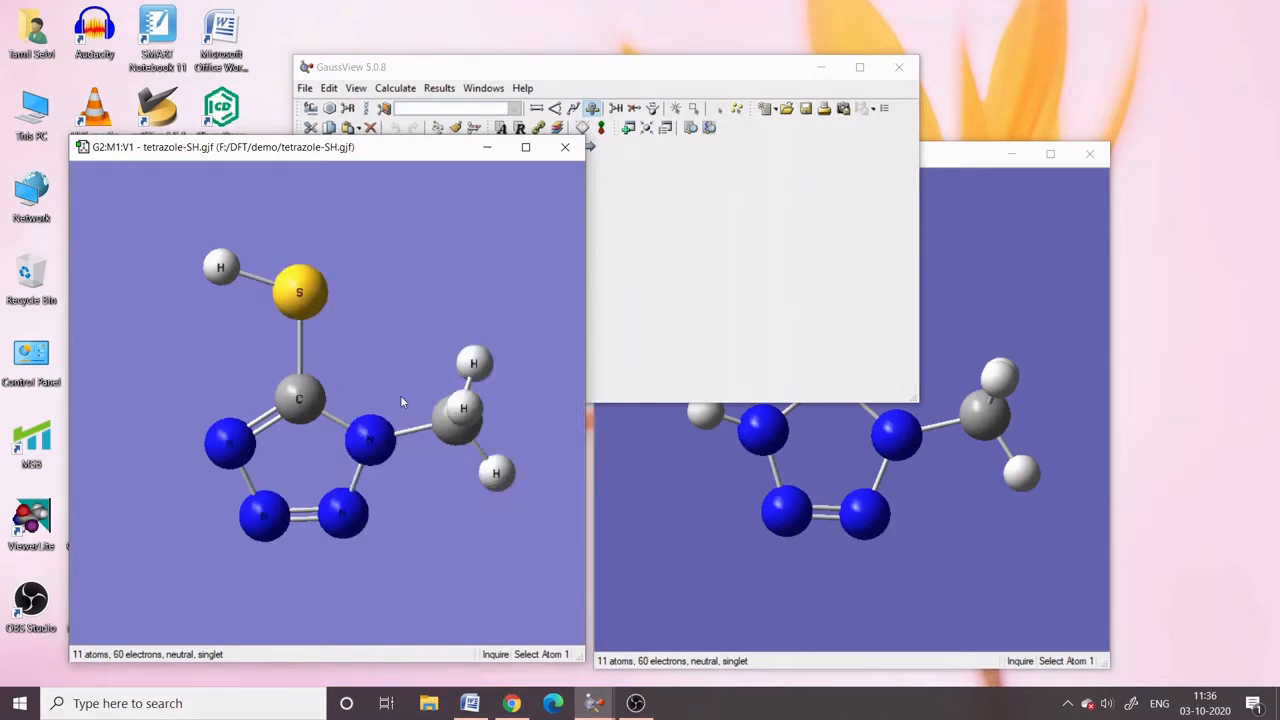
pyautogui.rightClick(326, 237)
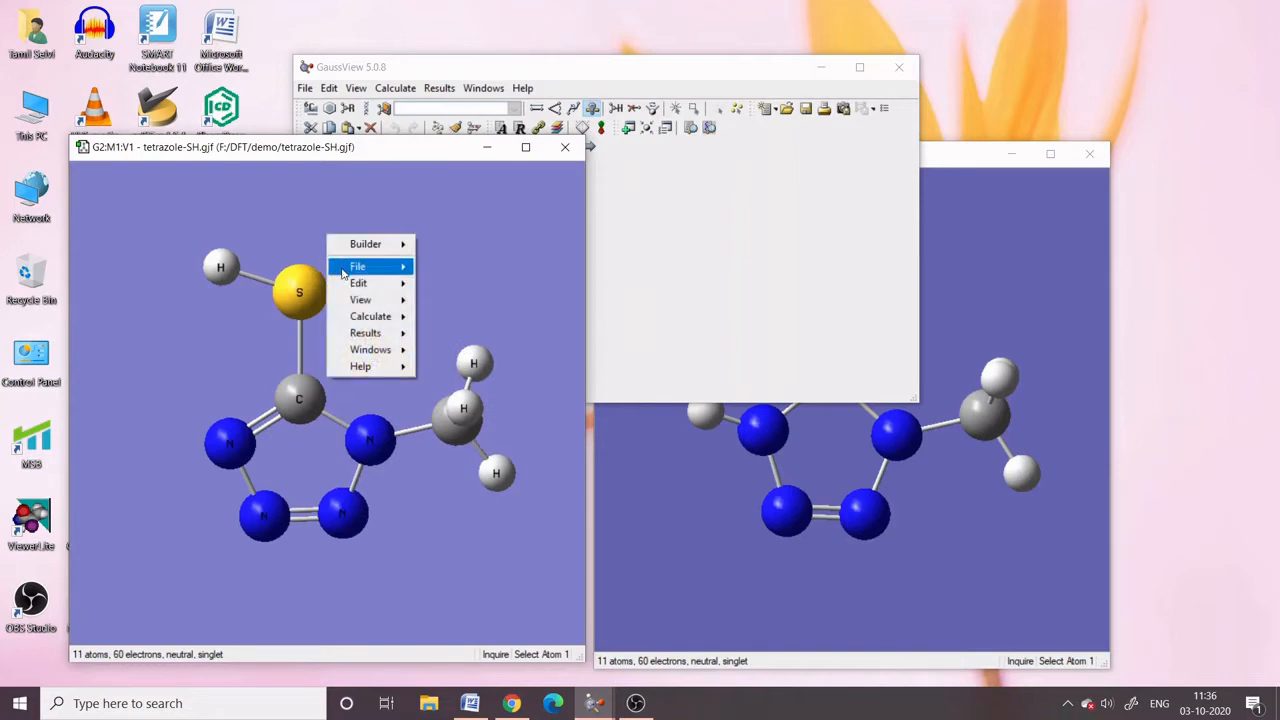
pyautogui.moveTo(345, 305)
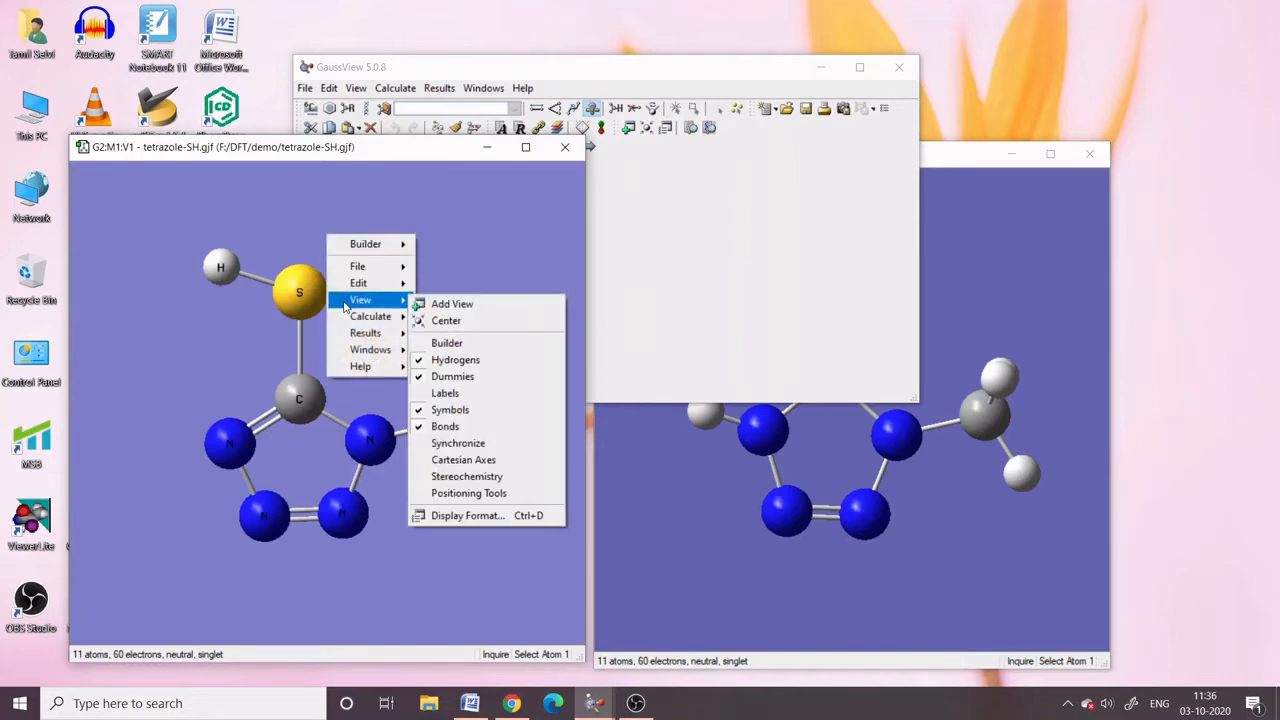
pyautogui.click(456, 393)
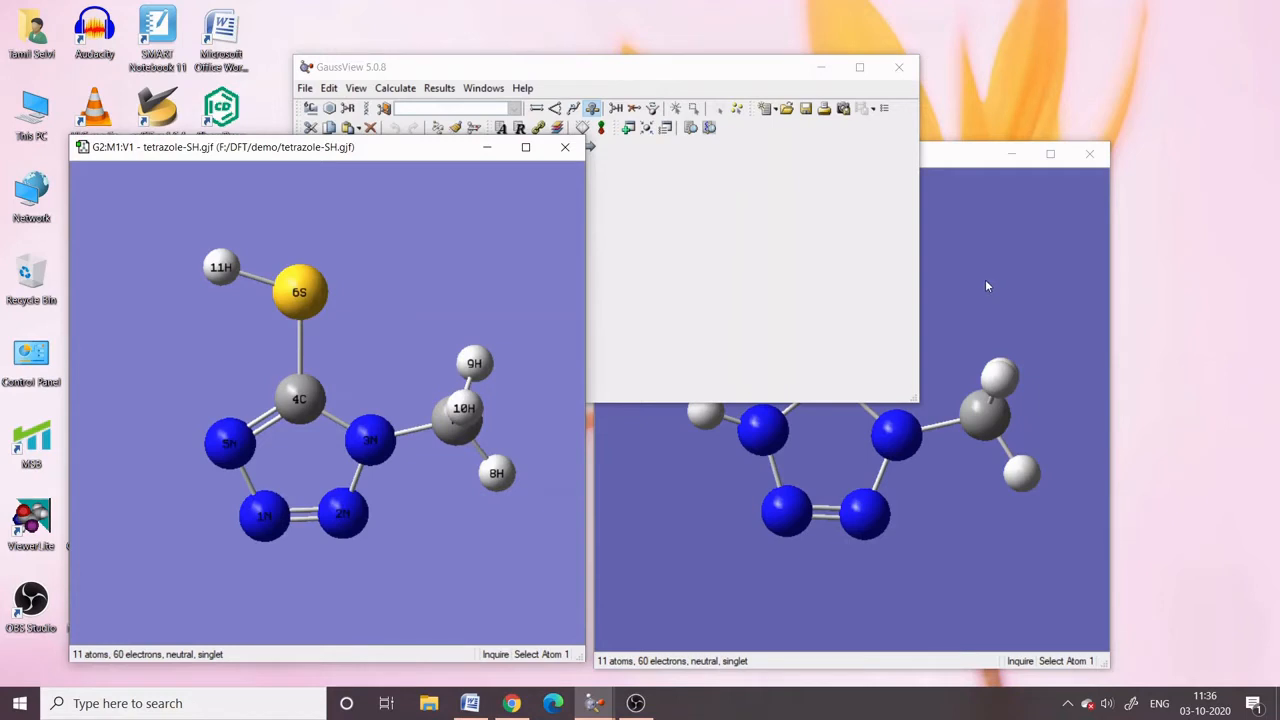
# Display the element symbols and the atom number labels on the tetrazole model
pyautogui.click(986, 280)
pyautogui.rightClick(986, 280)
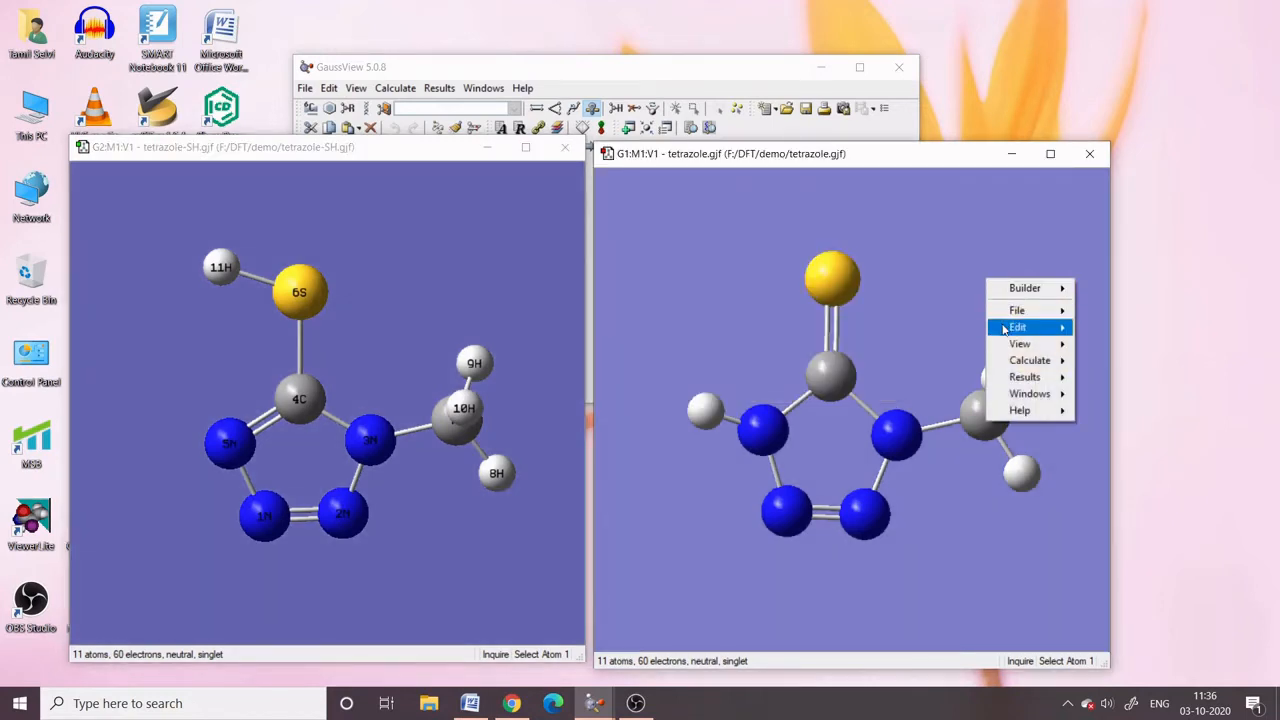
pyautogui.moveTo(1030, 344)
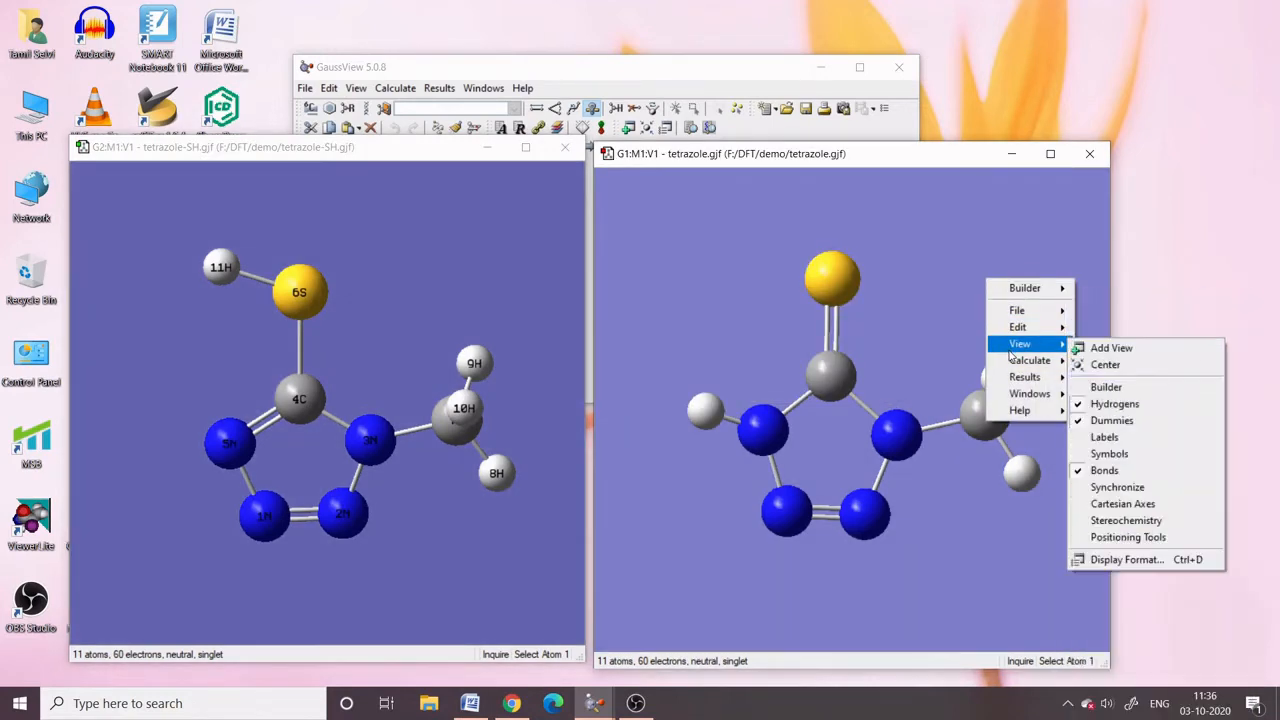
pyautogui.click(1146, 455)
pyautogui.rightClick(946, 300)
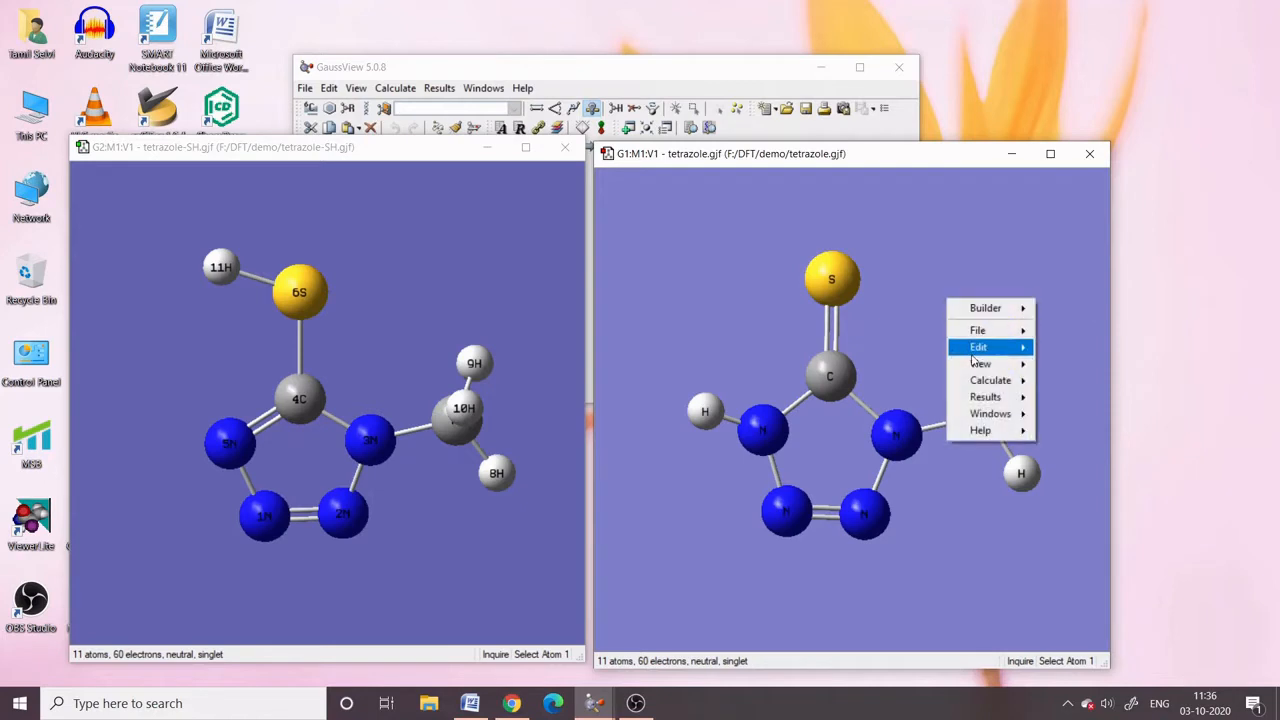
pyautogui.moveTo(984, 364)
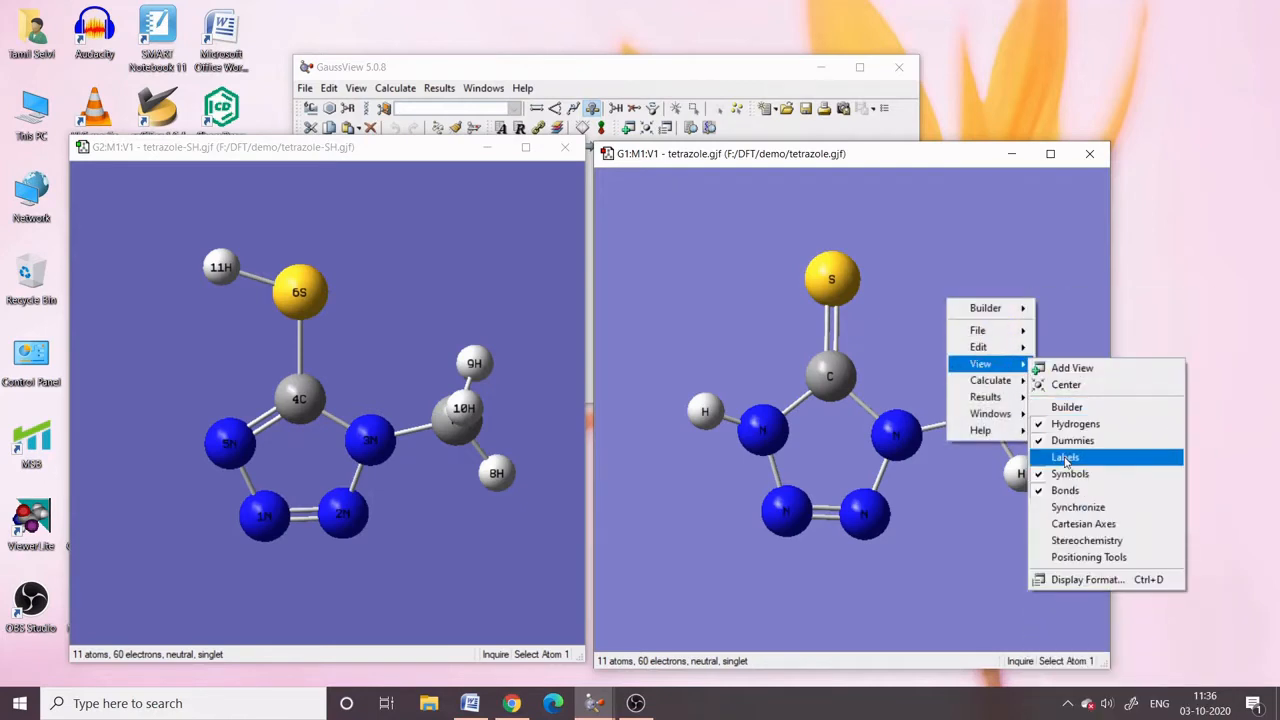
pyautogui.click(1065, 457)
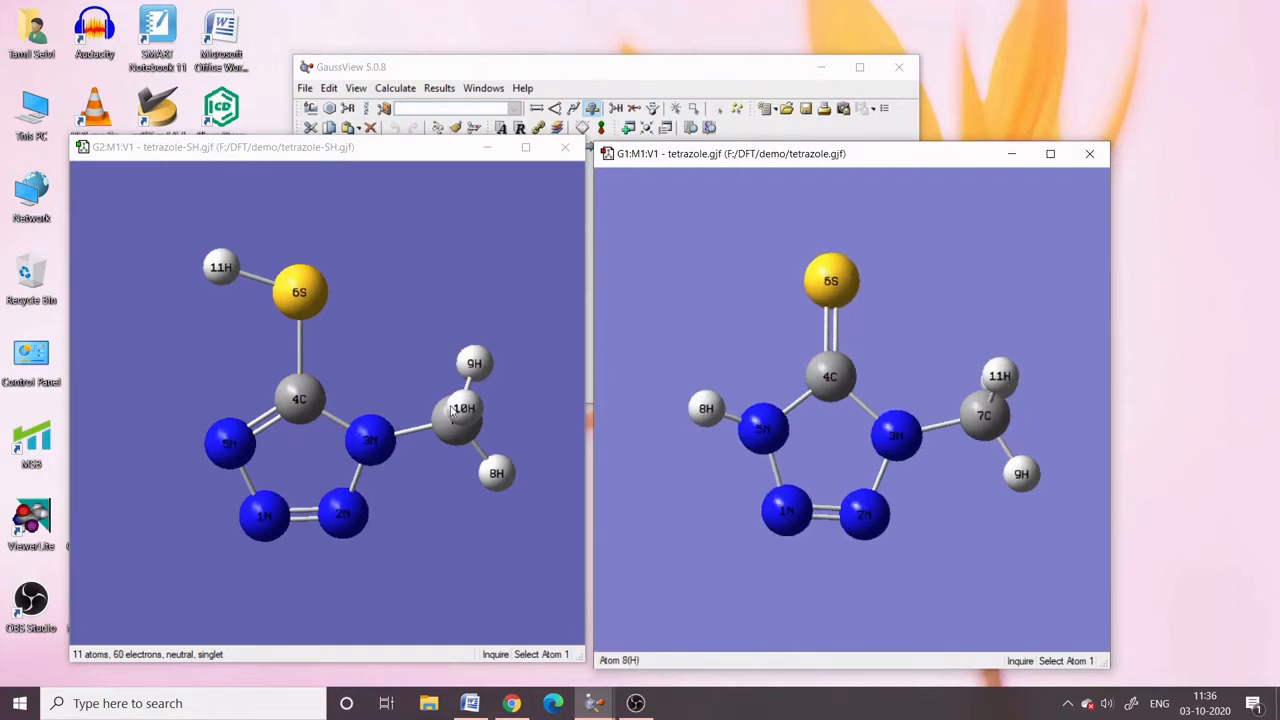
pyautogui.click(392, 344)
pyautogui.moveTo(404, 410); pyautogui.dragTo(412, 380)
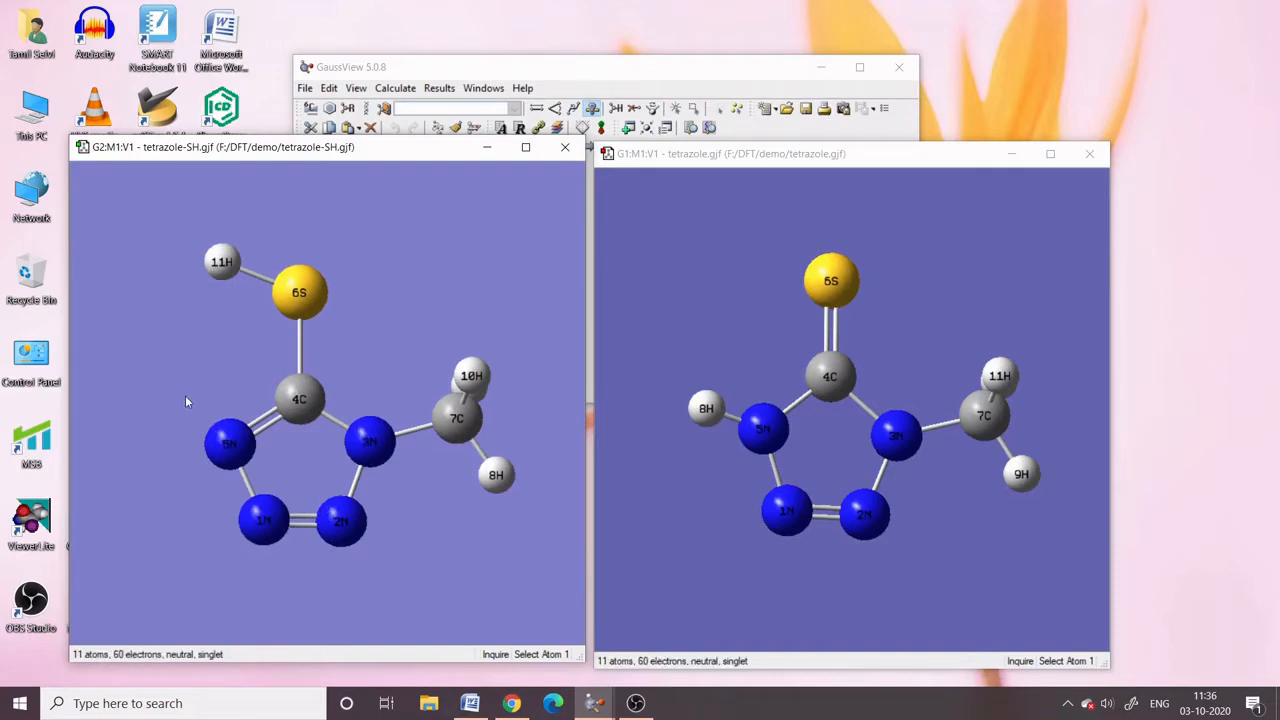
pyautogui.click(971, 328)
pyautogui.moveTo(971, 332)
pyautogui.mouseDown()
pyautogui.moveTo(959, 316)
pyautogui.moveTo(970, 345)
pyautogui.mouseUp()
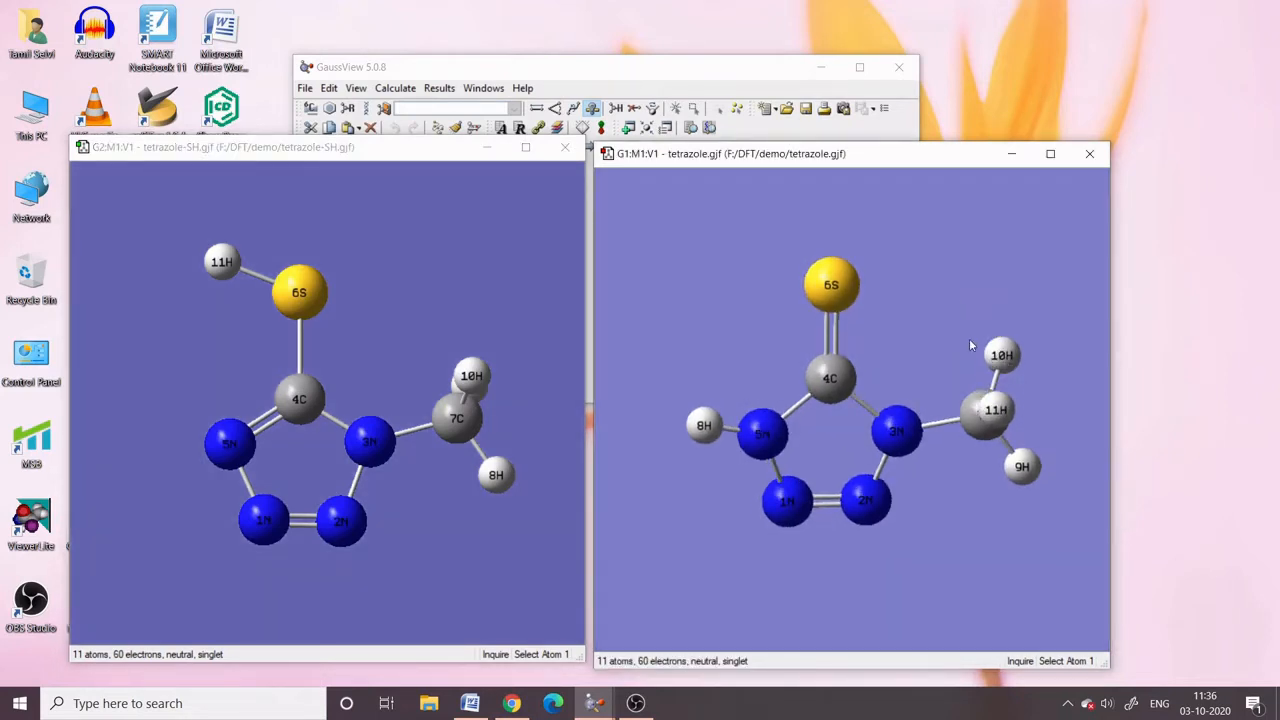
pyautogui.click(700, 426)
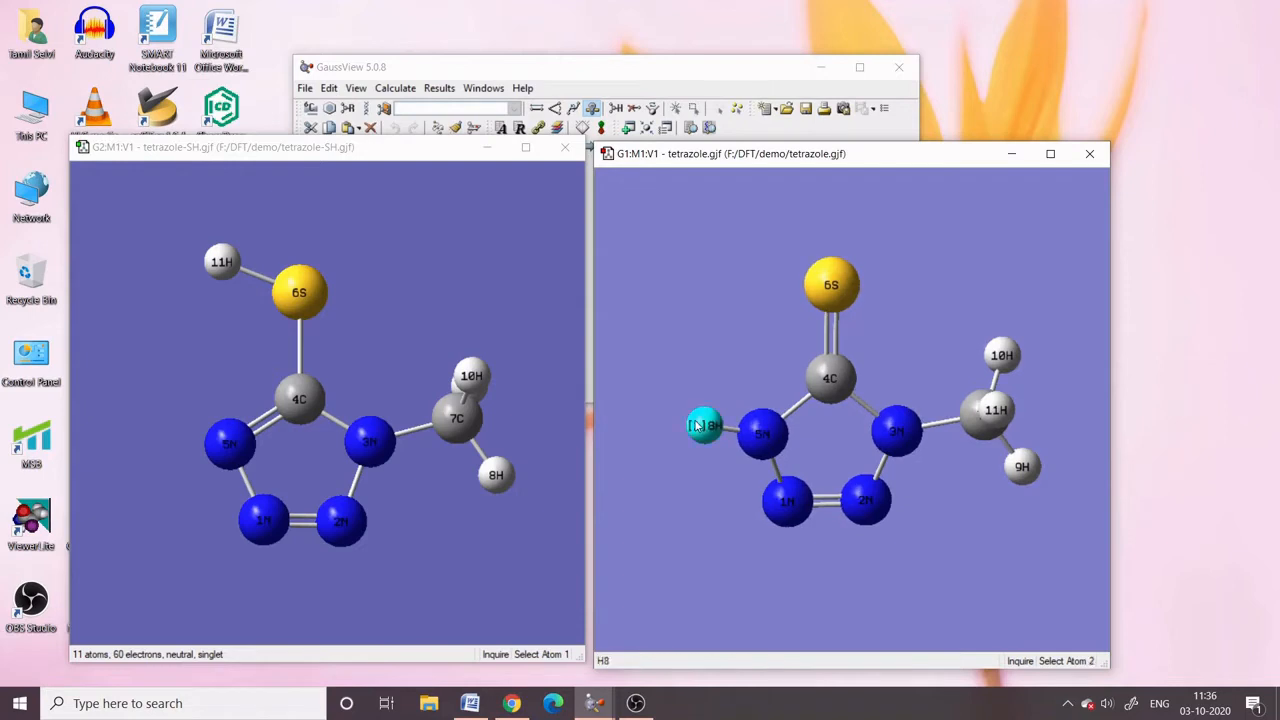
pyautogui.rightClick(696, 422)
pyautogui.click(583, 131)
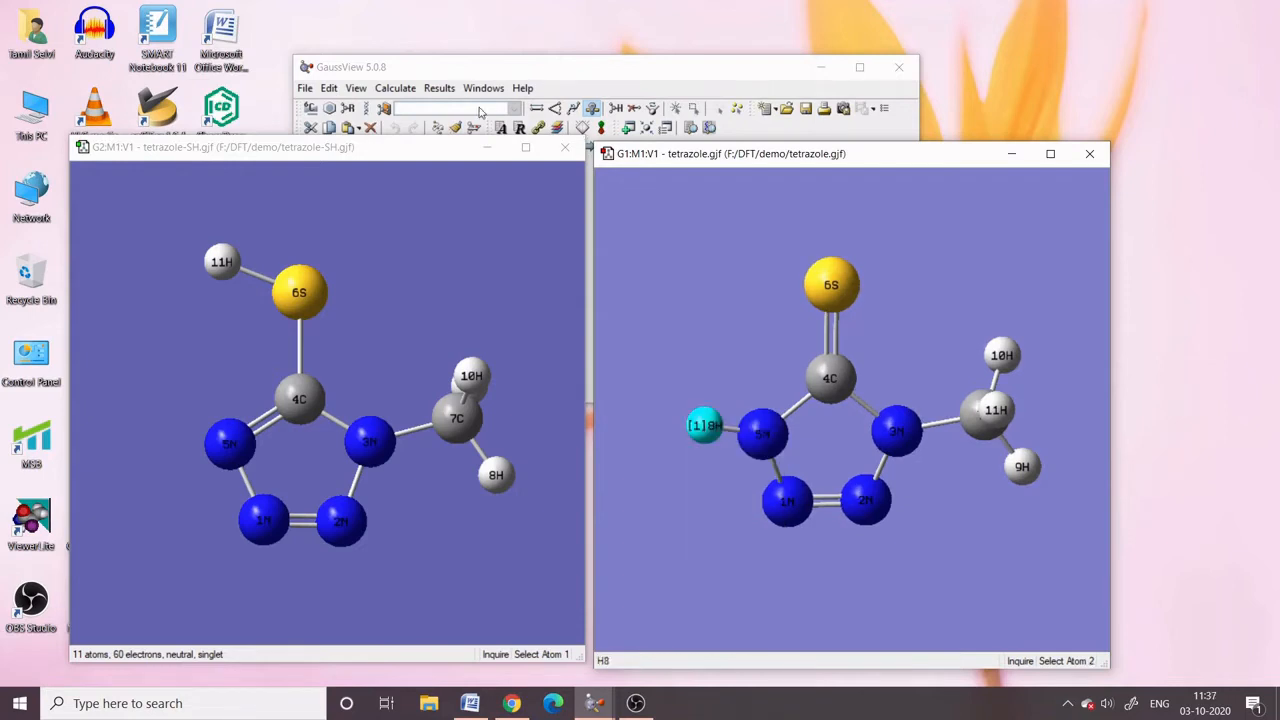
pyautogui.click(331, 89)
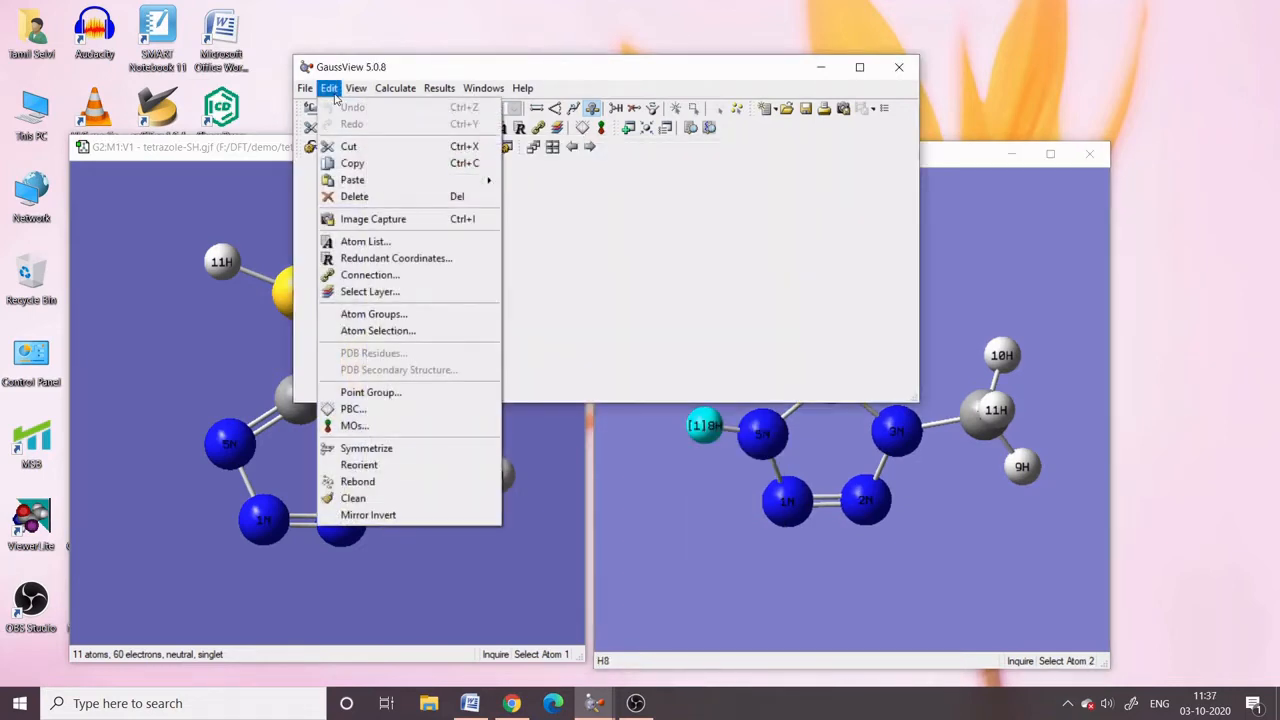
pyautogui.click(404, 241)
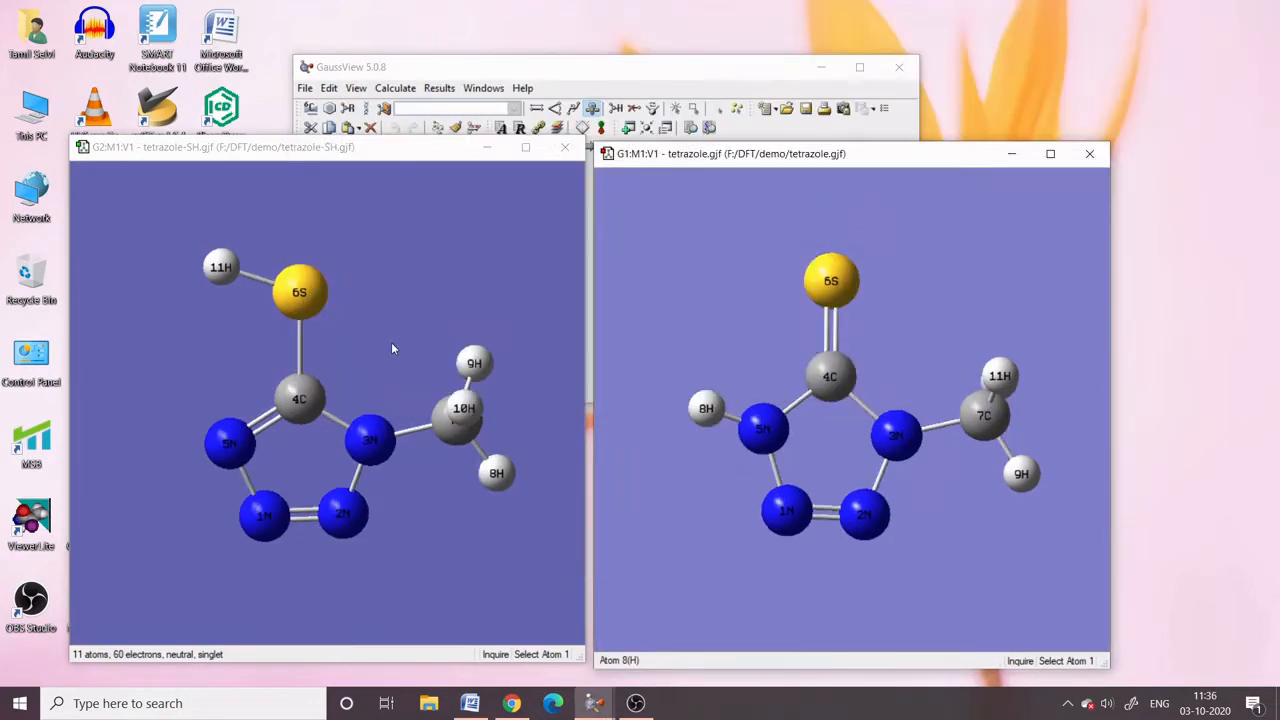
# Select hydrogen 8H, bonded to nitrogen 5N in the tetrazole model, and open that model's Atom List Editor
pyautogui.click(396, 301)
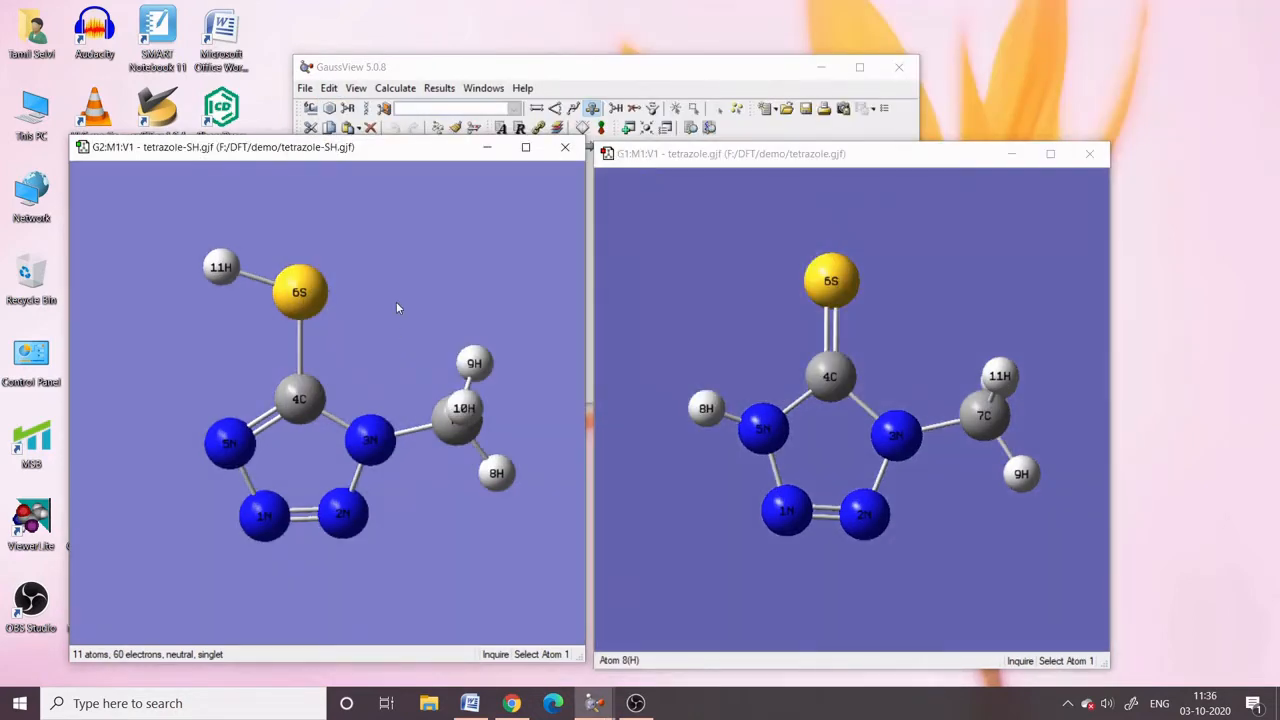
pyautogui.moveTo(406, 415); pyautogui.dragTo(413, 386)
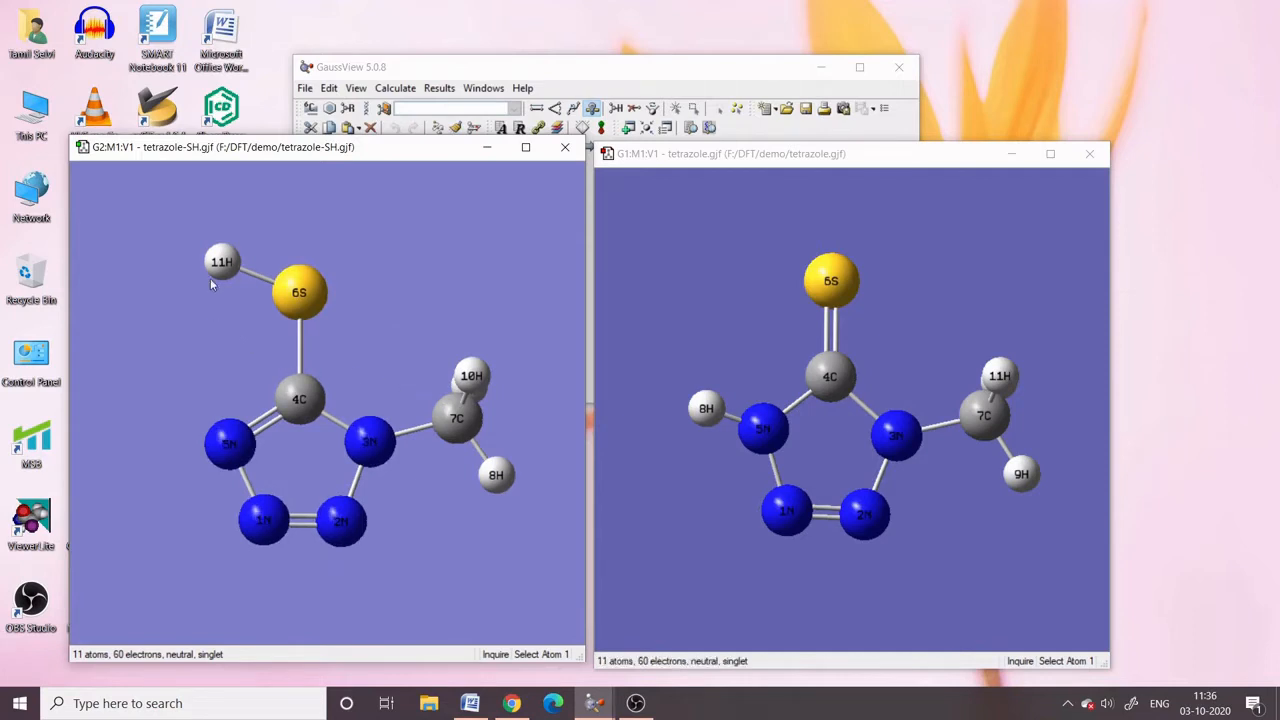
pyautogui.click(972, 316)
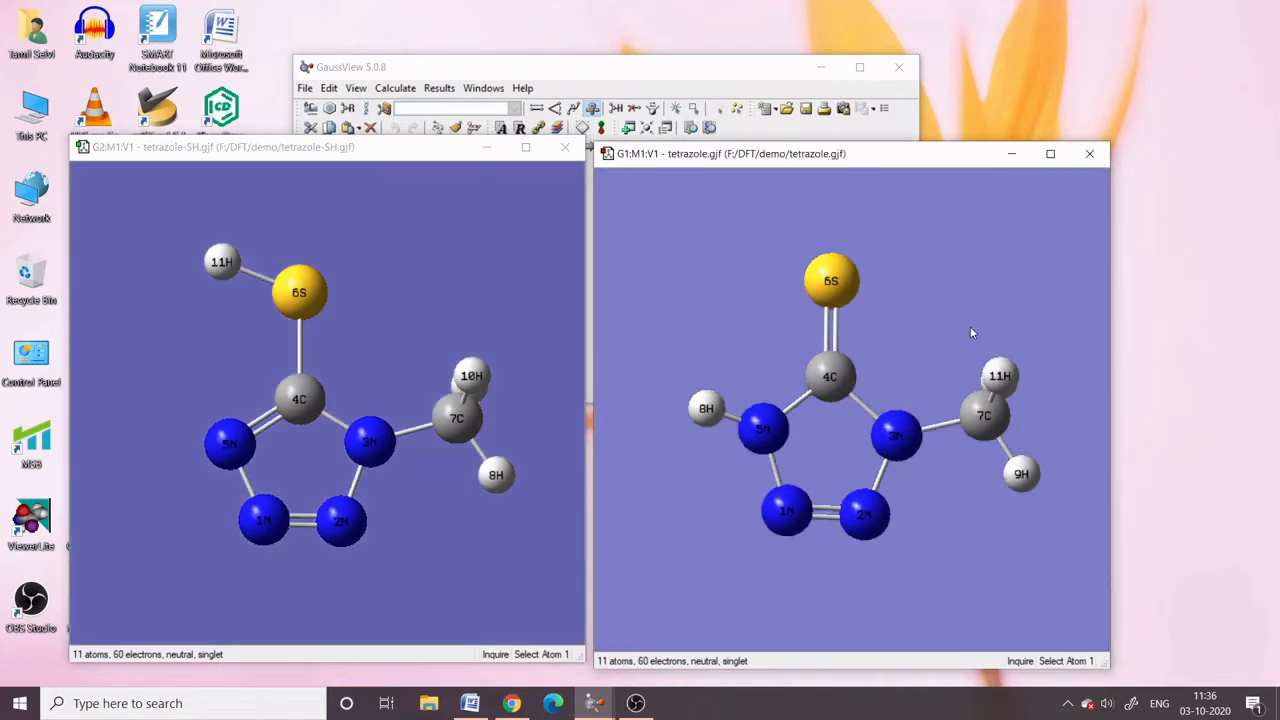
pyautogui.moveTo(970, 326); pyautogui.dragTo(958, 333)
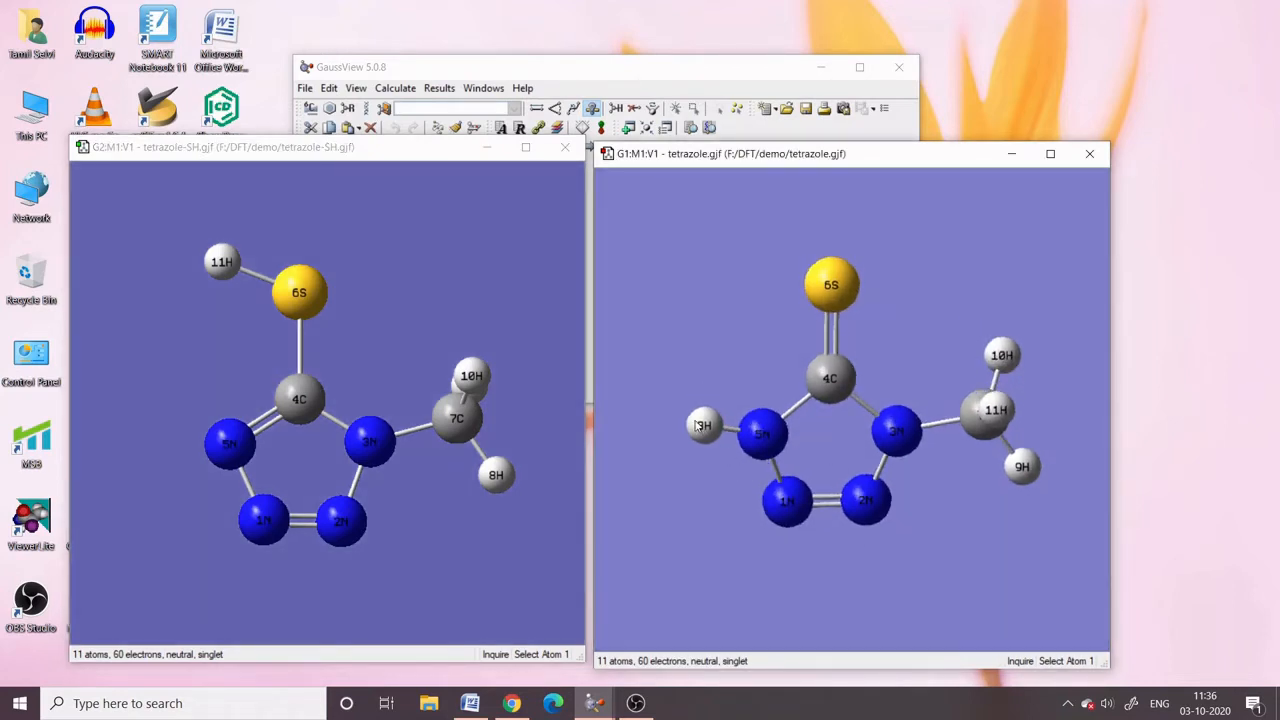
pyautogui.click(697, 425)
pyautogui.rightClick(697, 425)
pyautogui.click(692, 418)
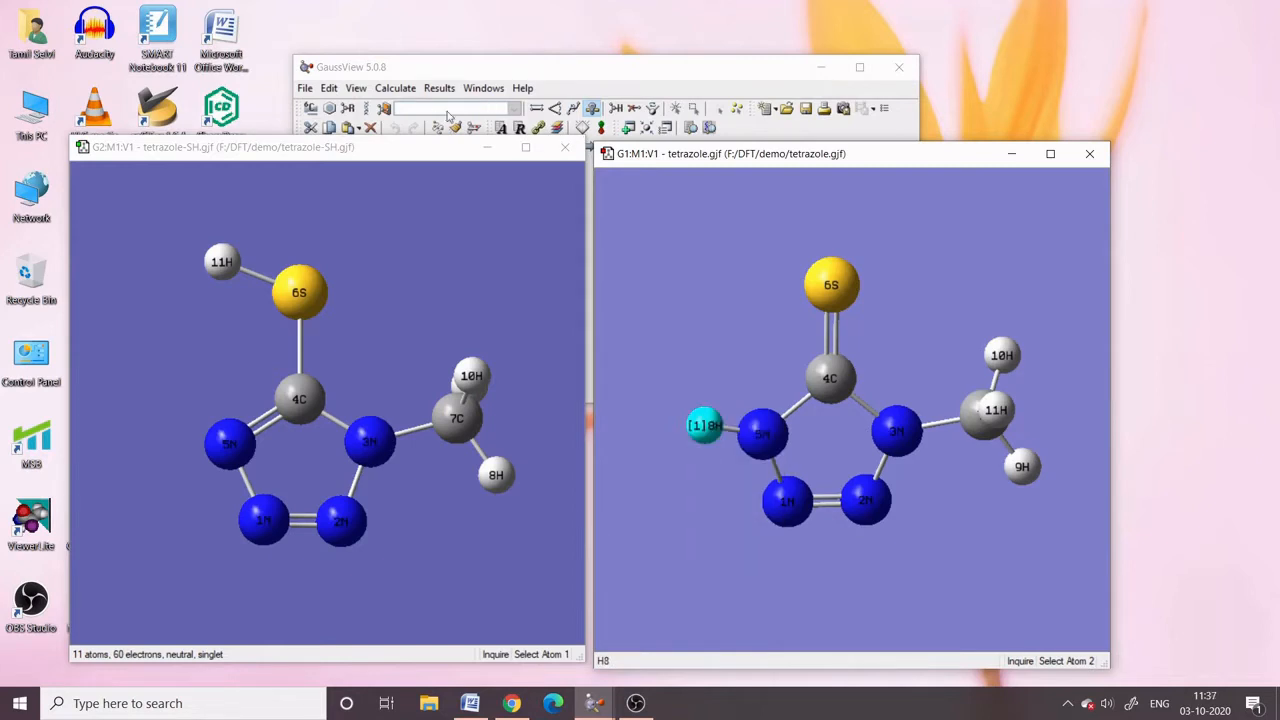
pyautogui.click(332, 90)
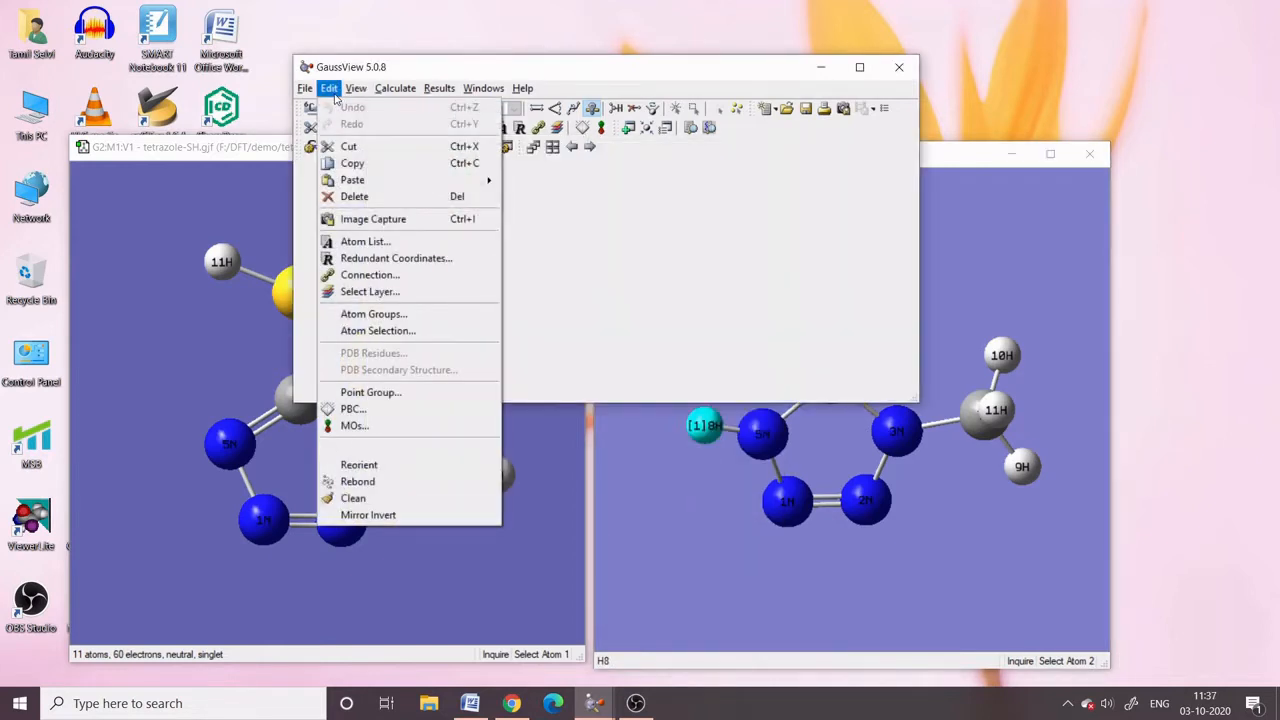
pyautogui.click(404, 241)
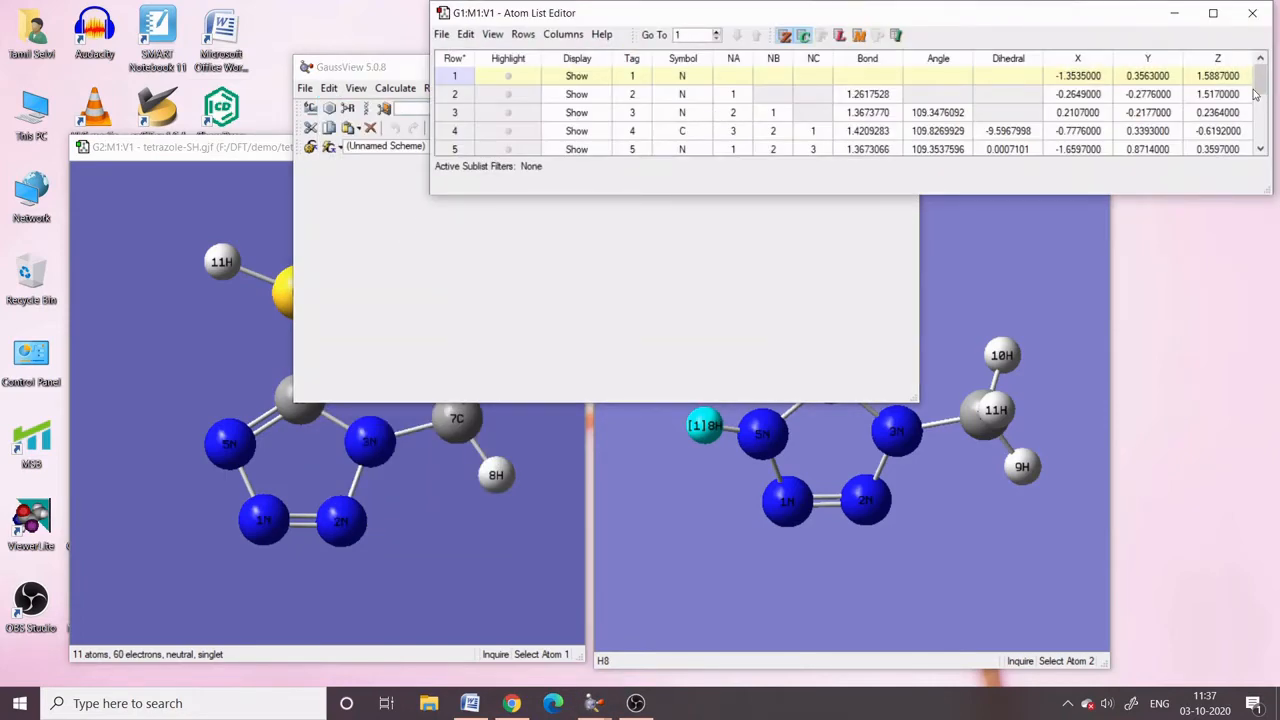
pyautogui.moveTo(1255, 93); pyautogui.dragTo(1262, 68)
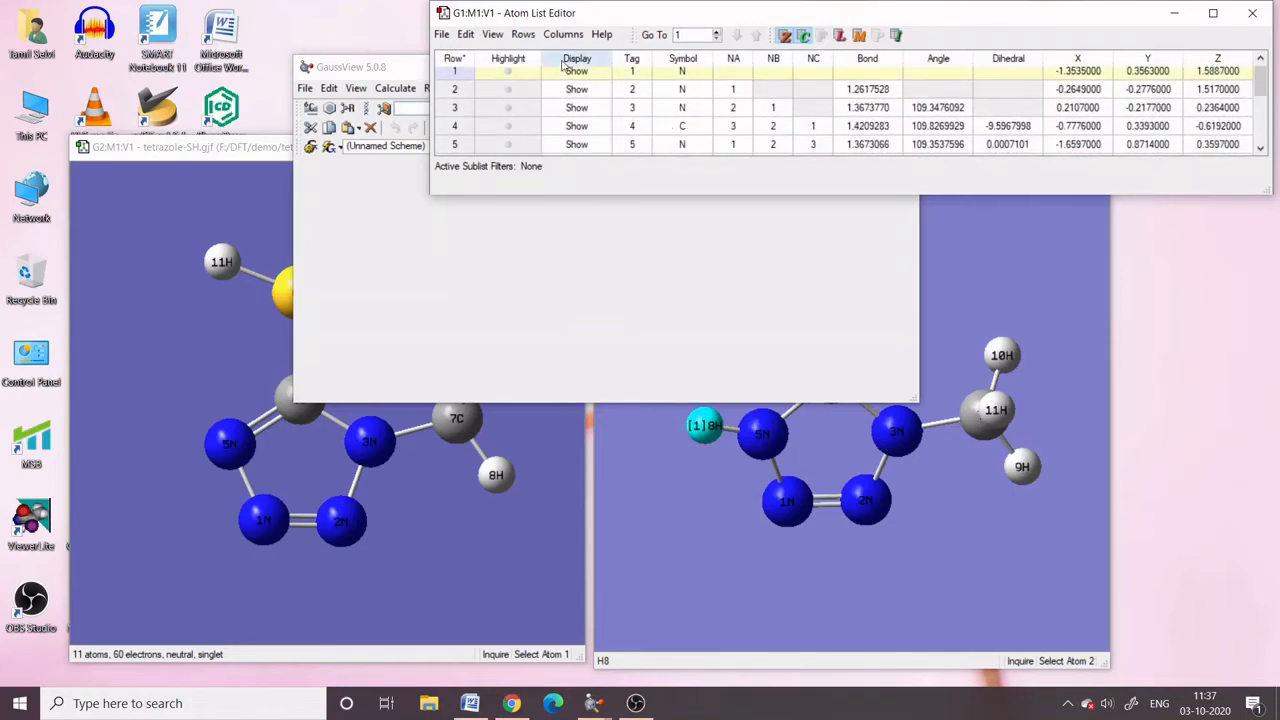
# In the enlarged Atom List Editor, set the tag of the row 8 hydrogen to 11, and close the editor to compare both models
pyautogui.click(1213, 13)
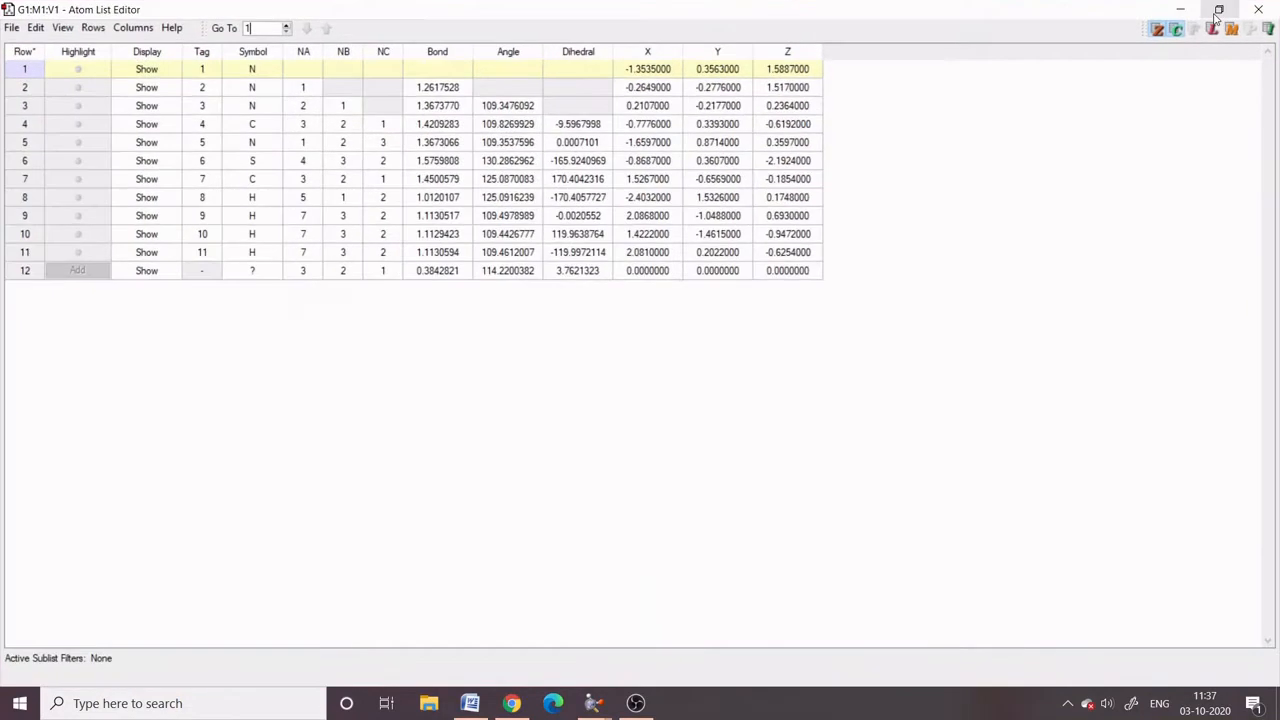
pyautogui.click(37, 28)
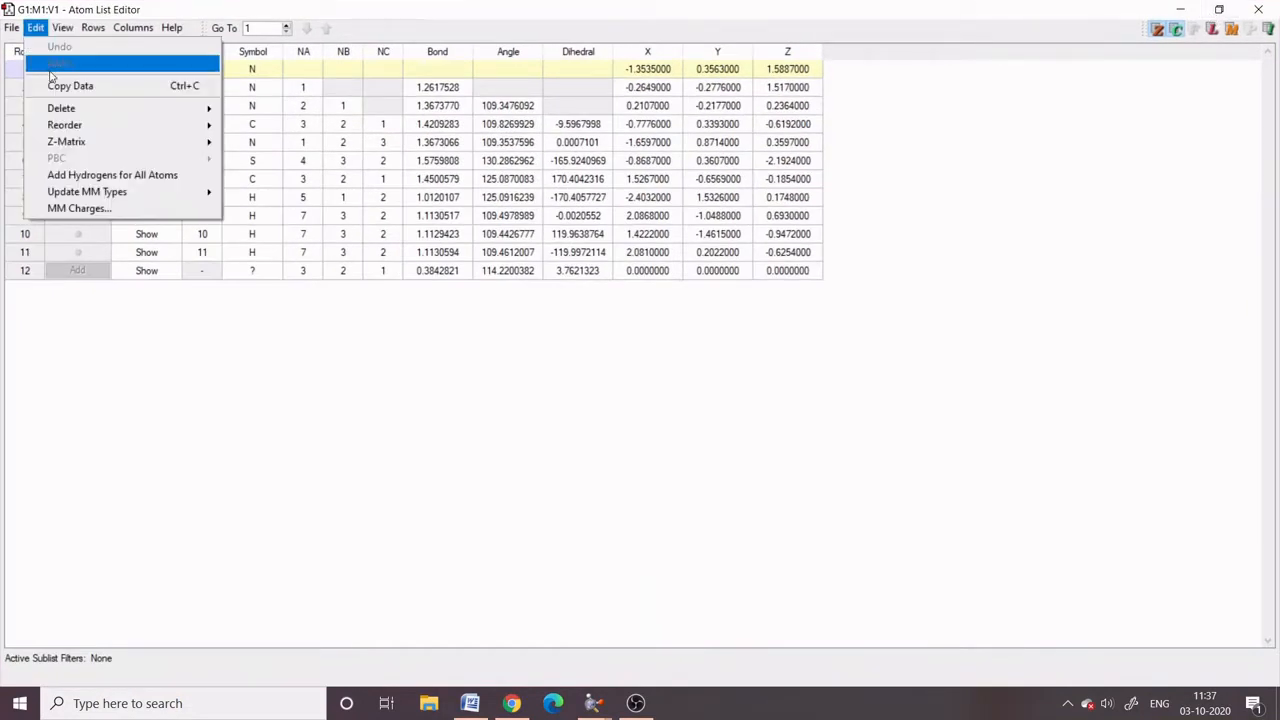
pyautogui.moveTo(64, 128)
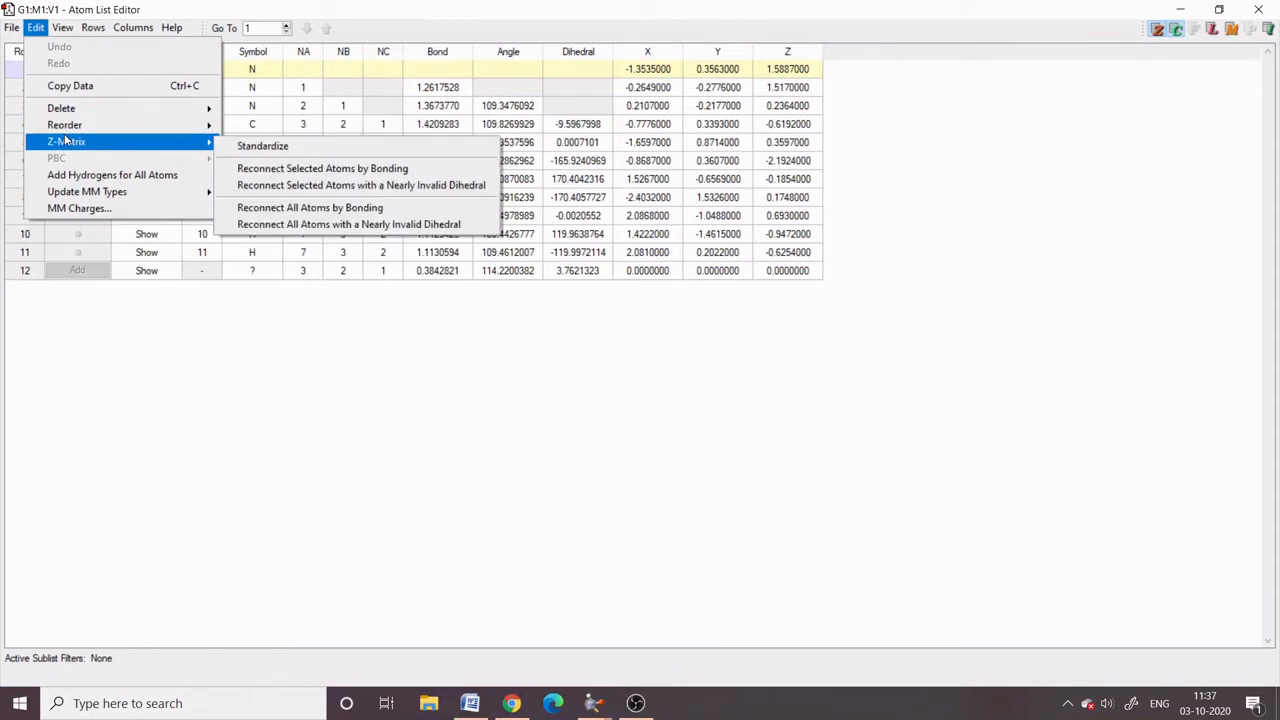
pyautogui.click(179, 411)
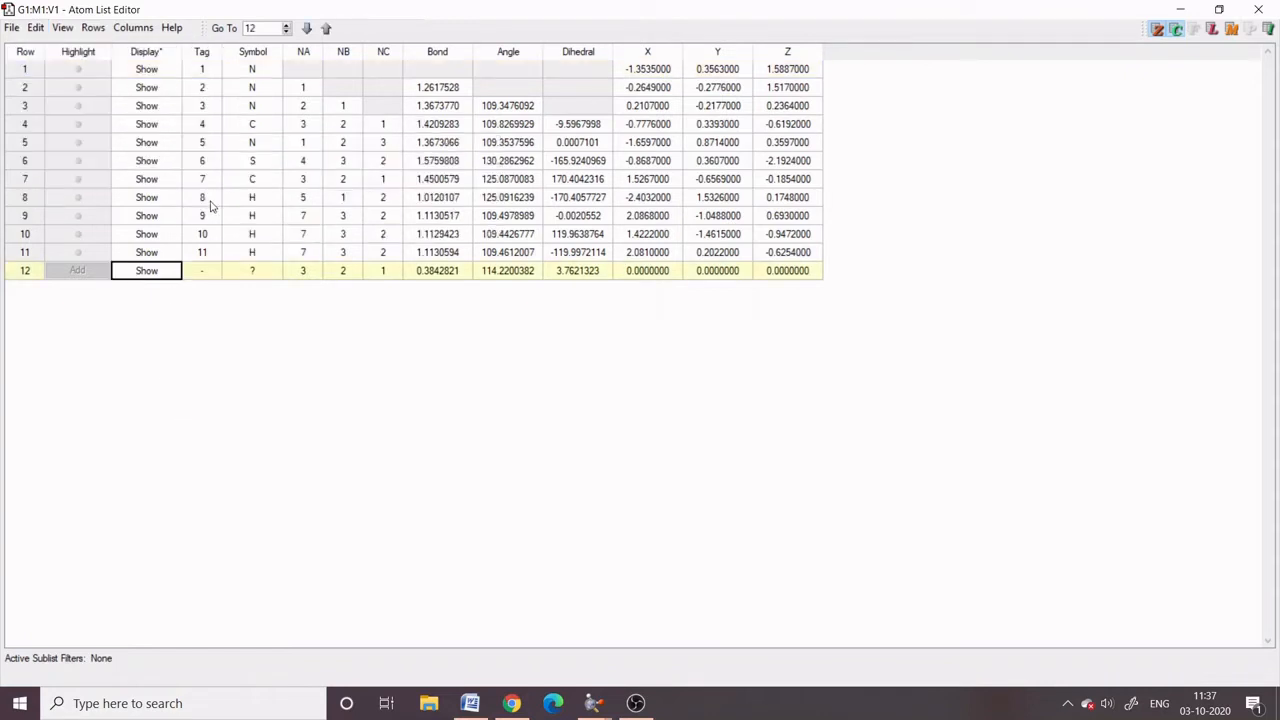
pyautogui.doubleClick(209, 199)
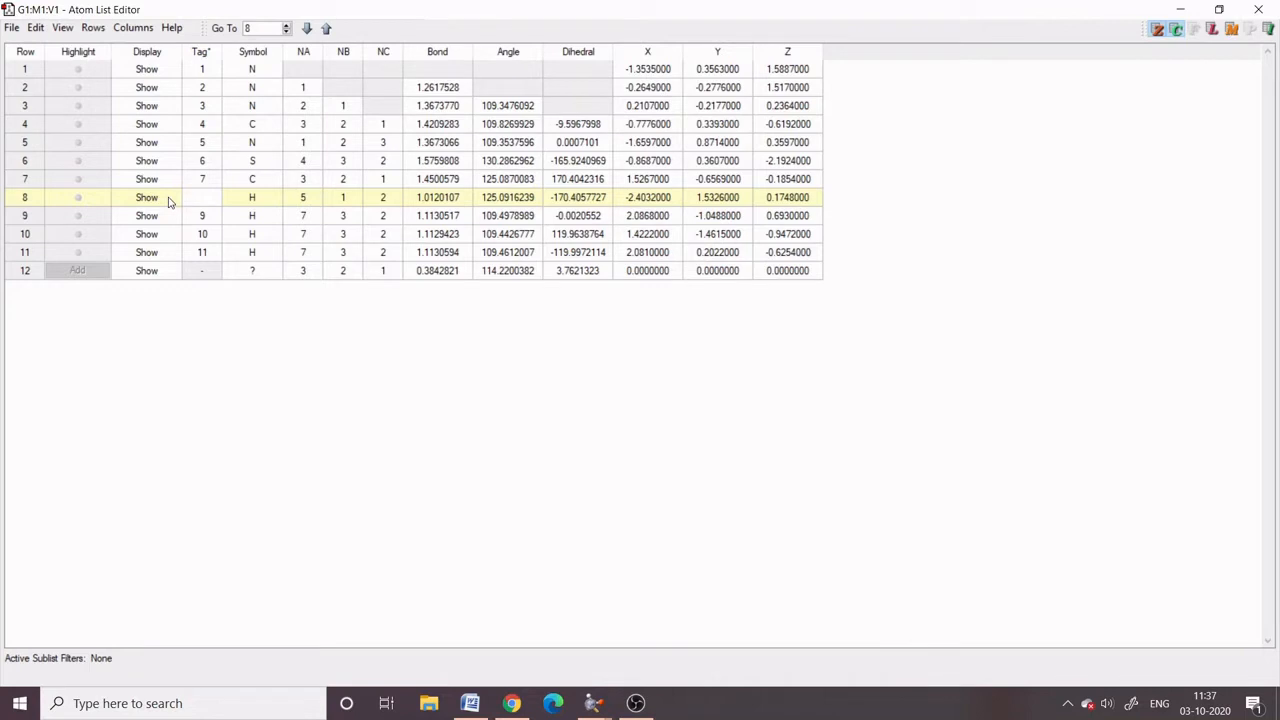
pyautogui.write('11')
pyautogui.doubleClick(214, 253)
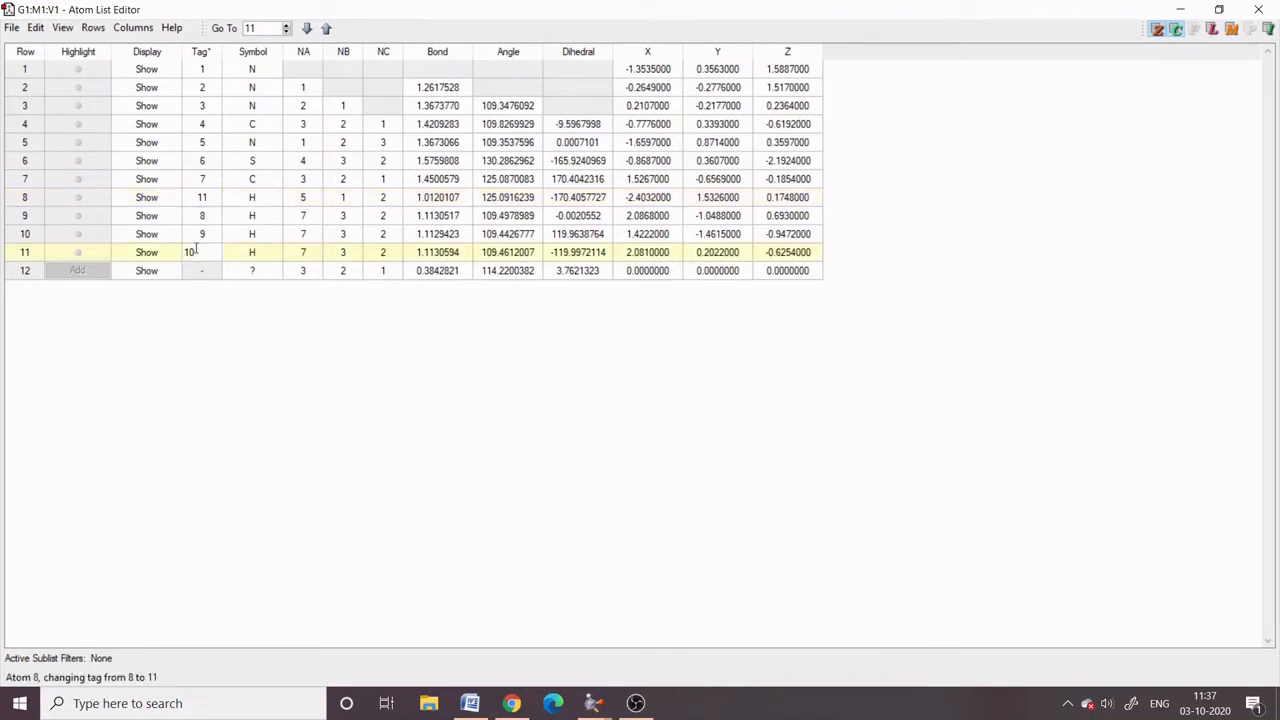
pyautogui.press('Return')
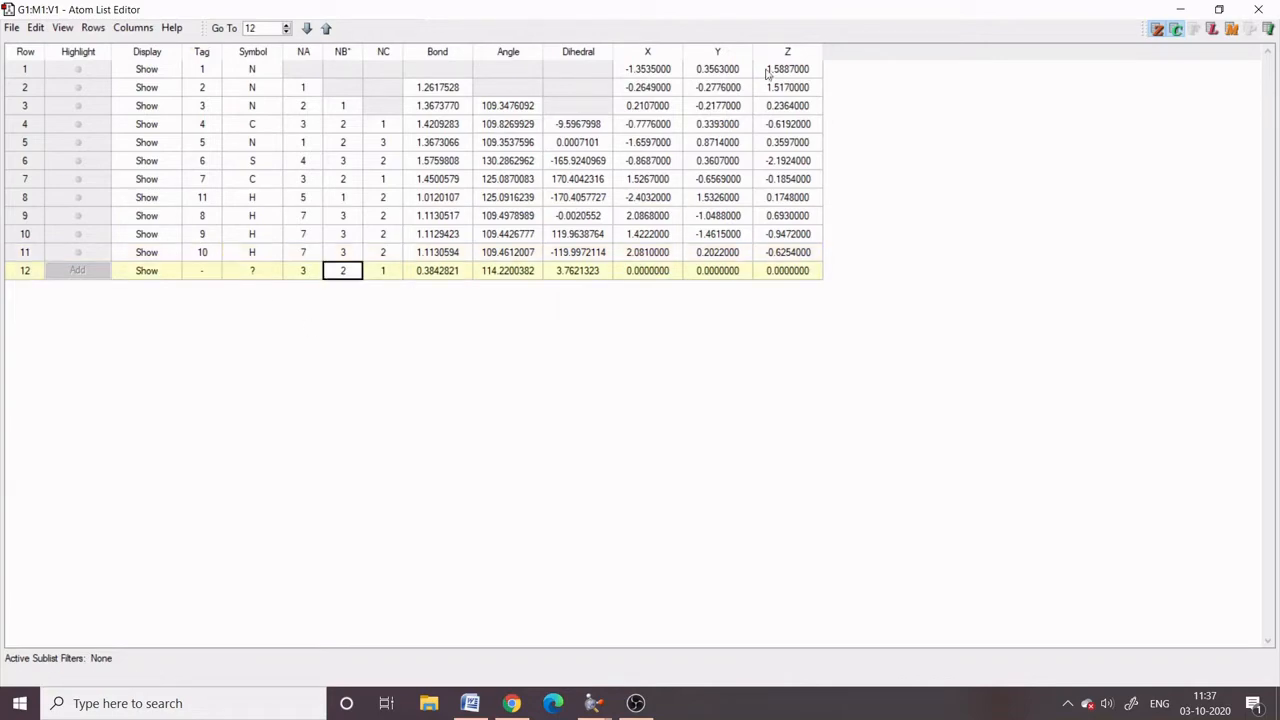
pyautogui.click(1258, 9)
pyautogui.click(1015, 284)
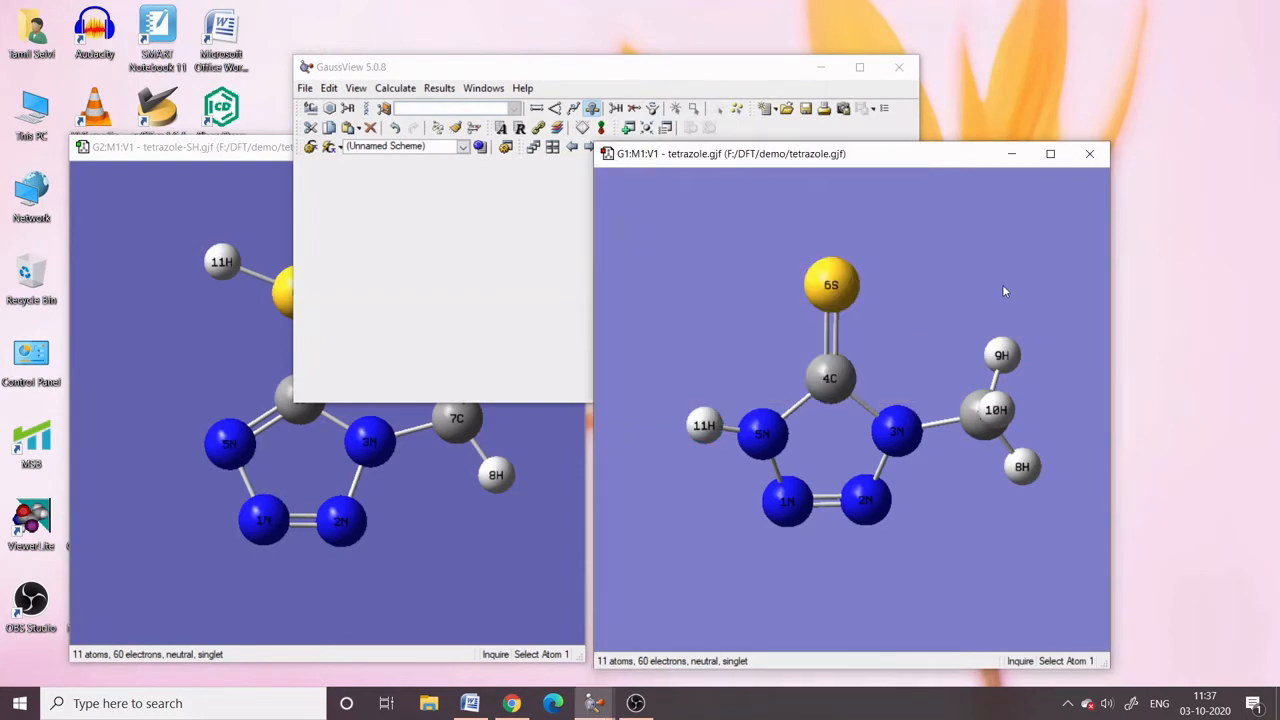
pyautogui.click(203, 401)
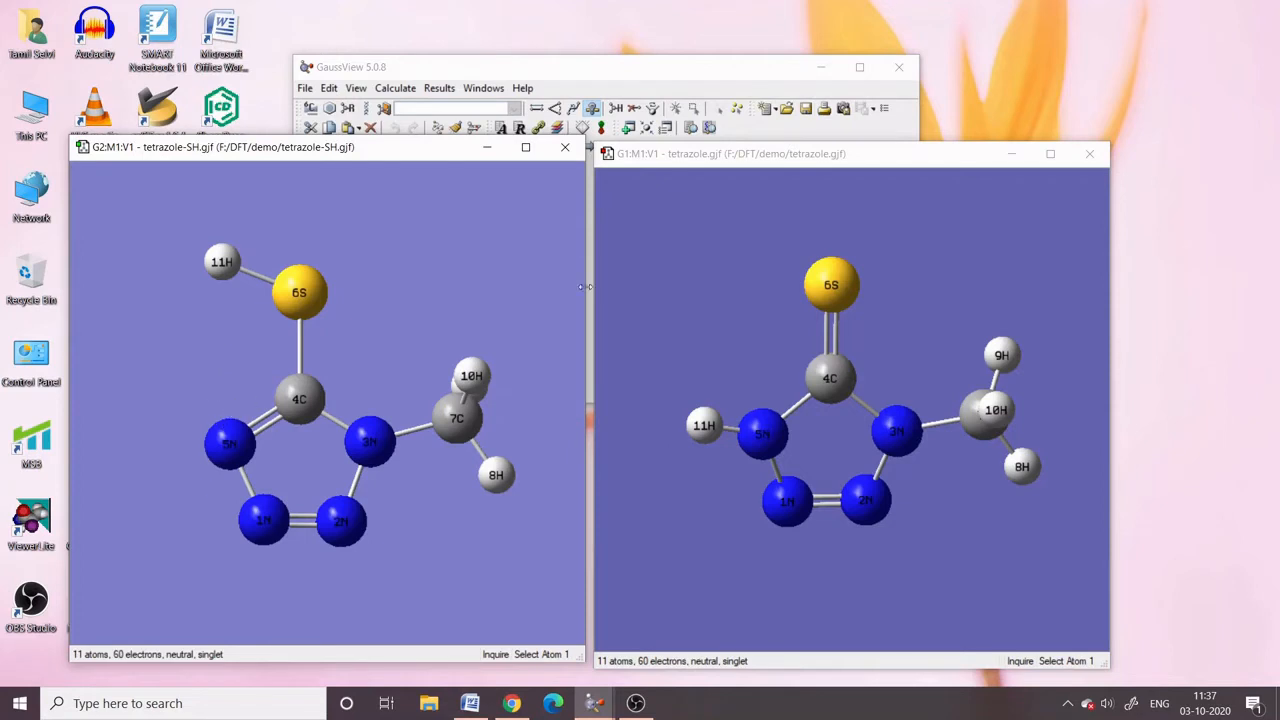
# Move the tetrazole model window over the tetrazole-SH window, and bring the main program window to the front
pyautogui.click(520, 67)
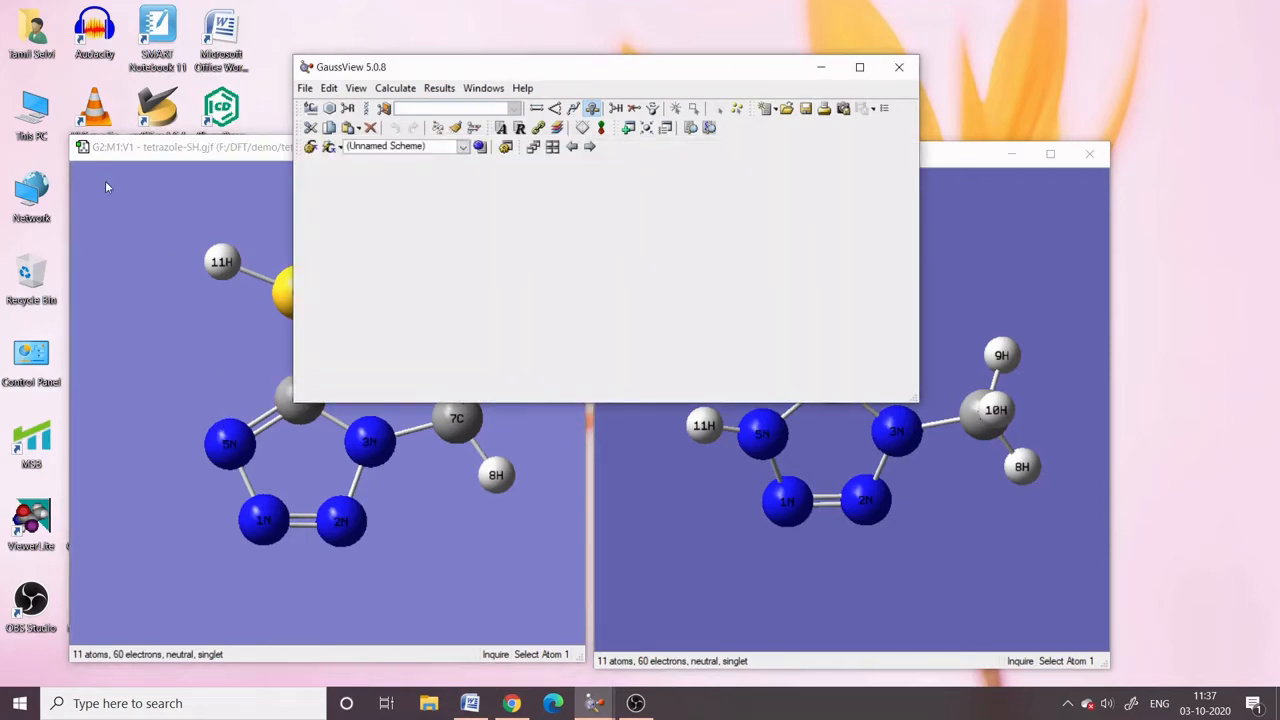
pyautogui.moveTo(958, 170); pyautogui.dragTo(437, 157)
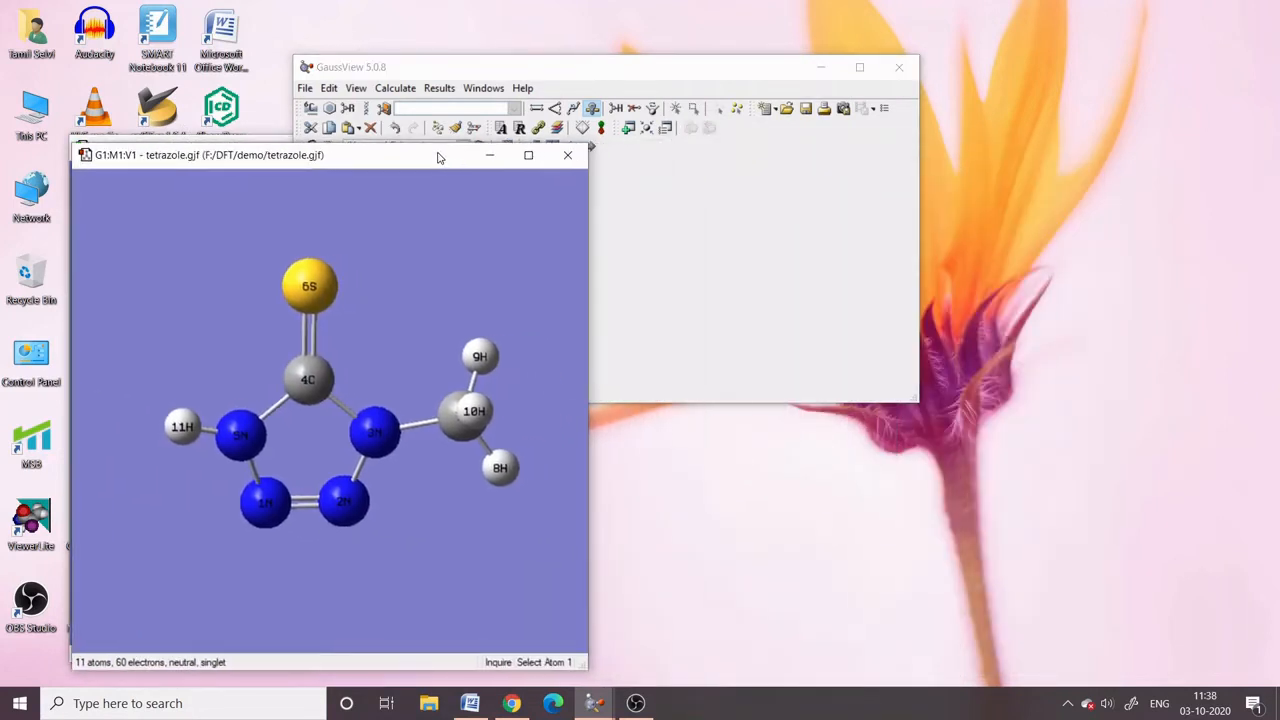
pyautogui.click(490, 72)
pyautogui.click(305, 88)
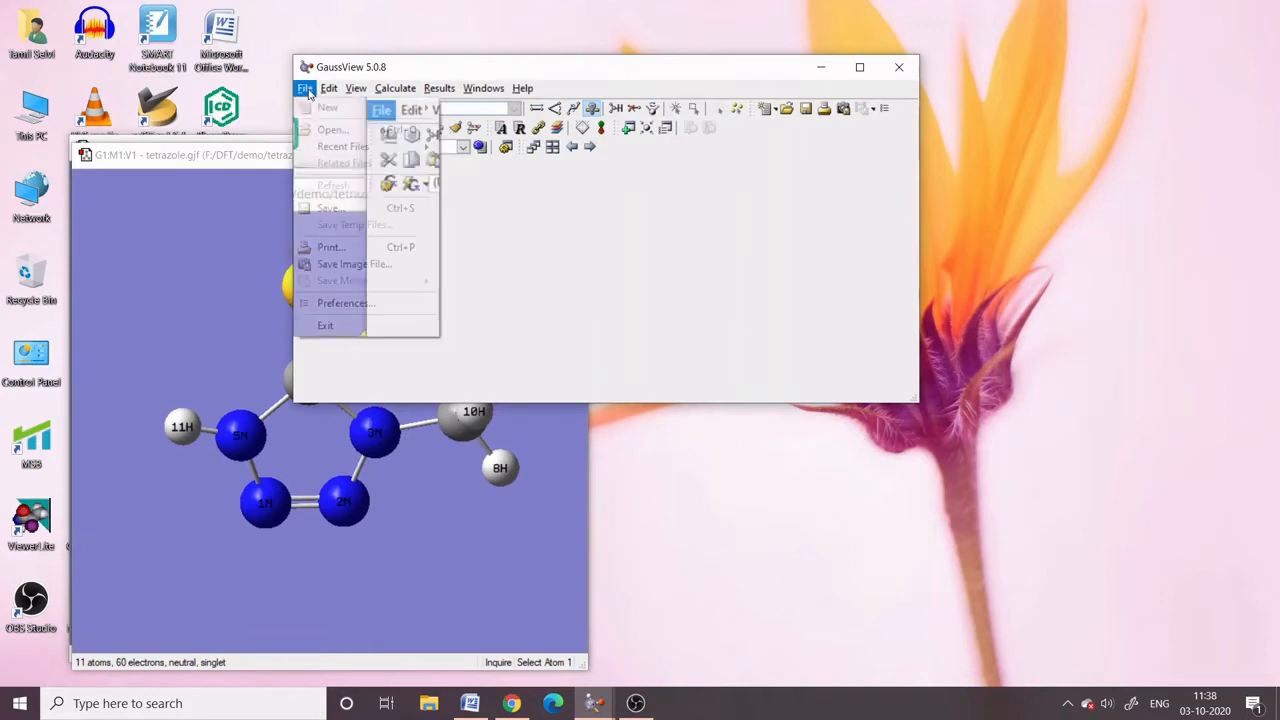
pyautogui.moveTo(477, 103)
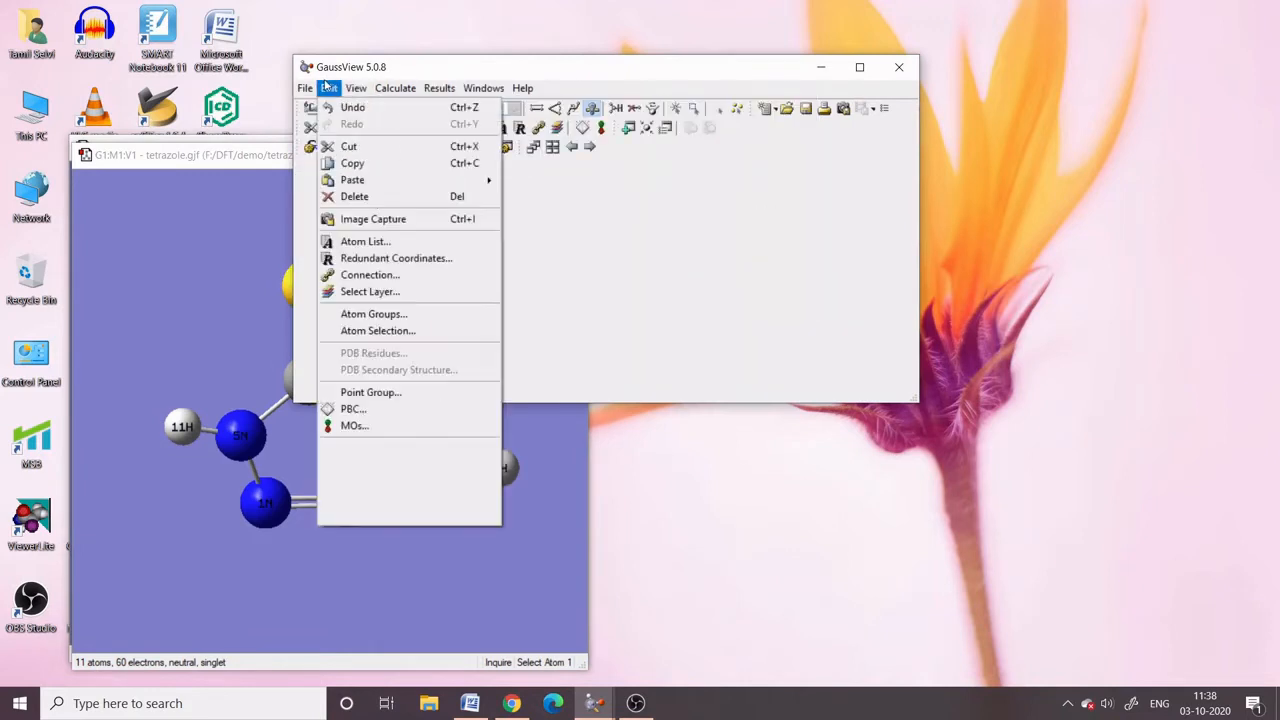
pyautogui.moveTo(305, 91)
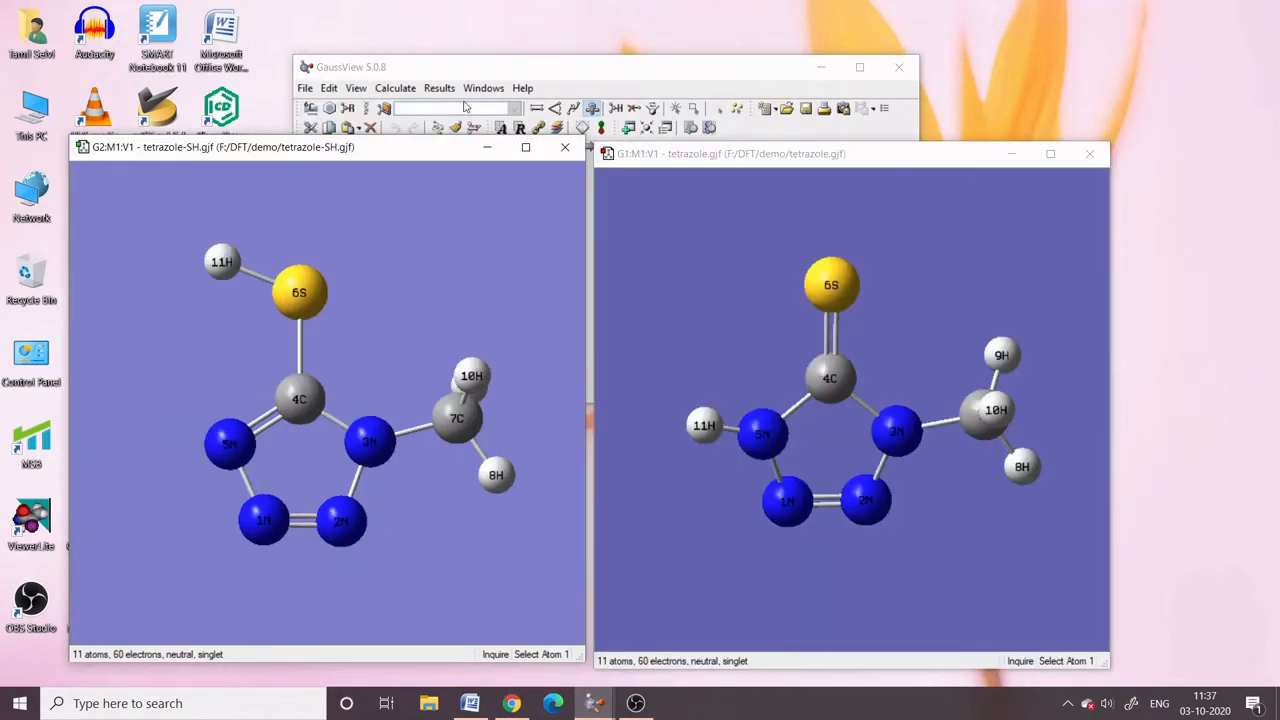
pyautogui.click(520, 68)
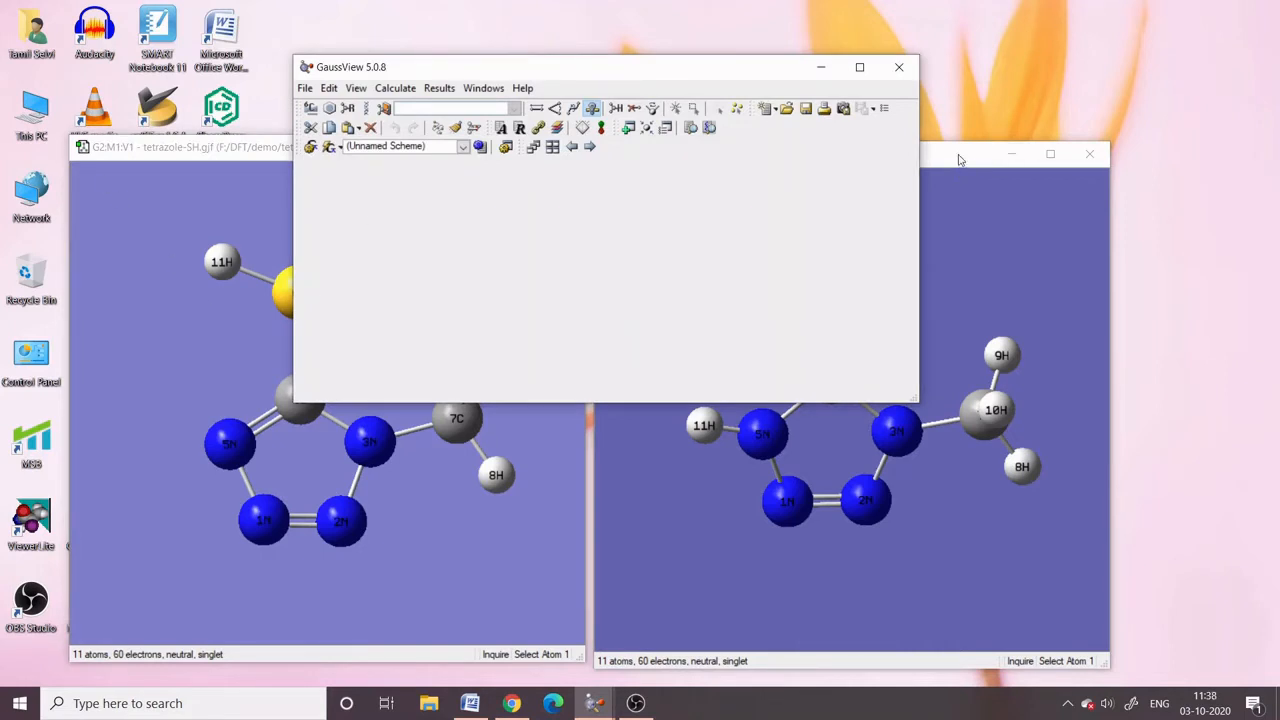
pyautogui.moveTo(960, 158); pyautogui.dragTo(438, 157)
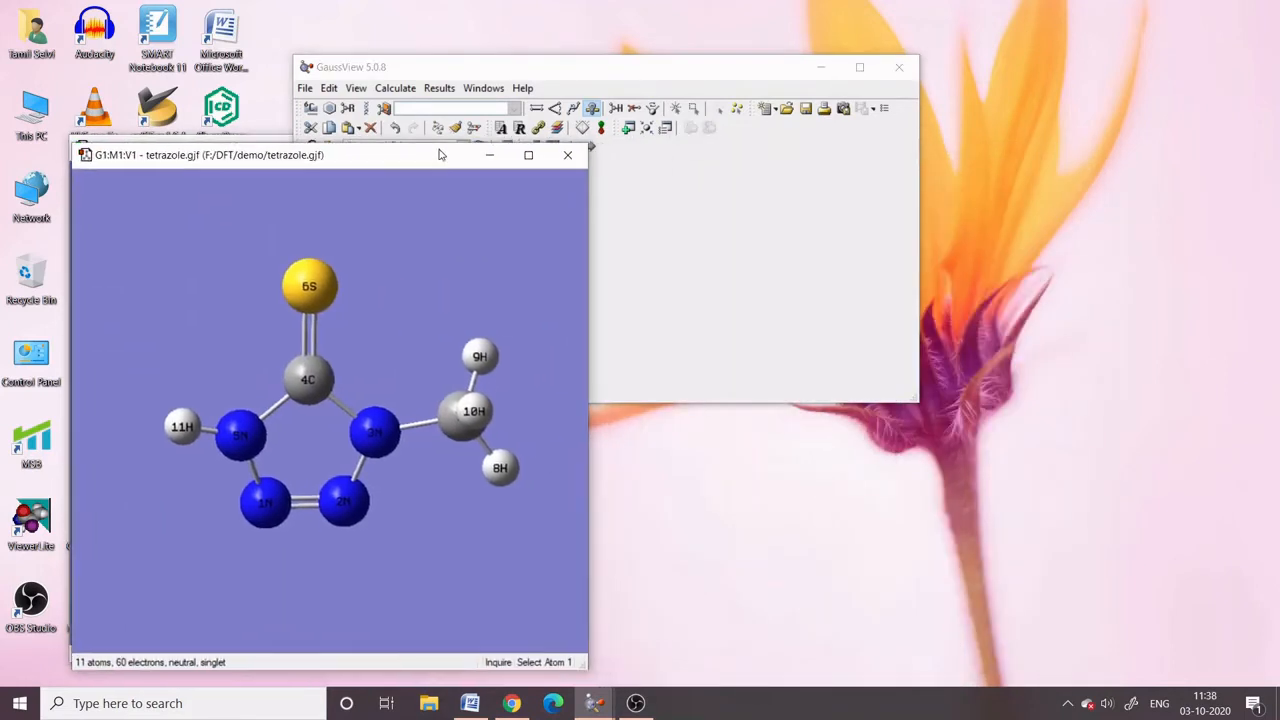
pyautogui.click(490, 72)
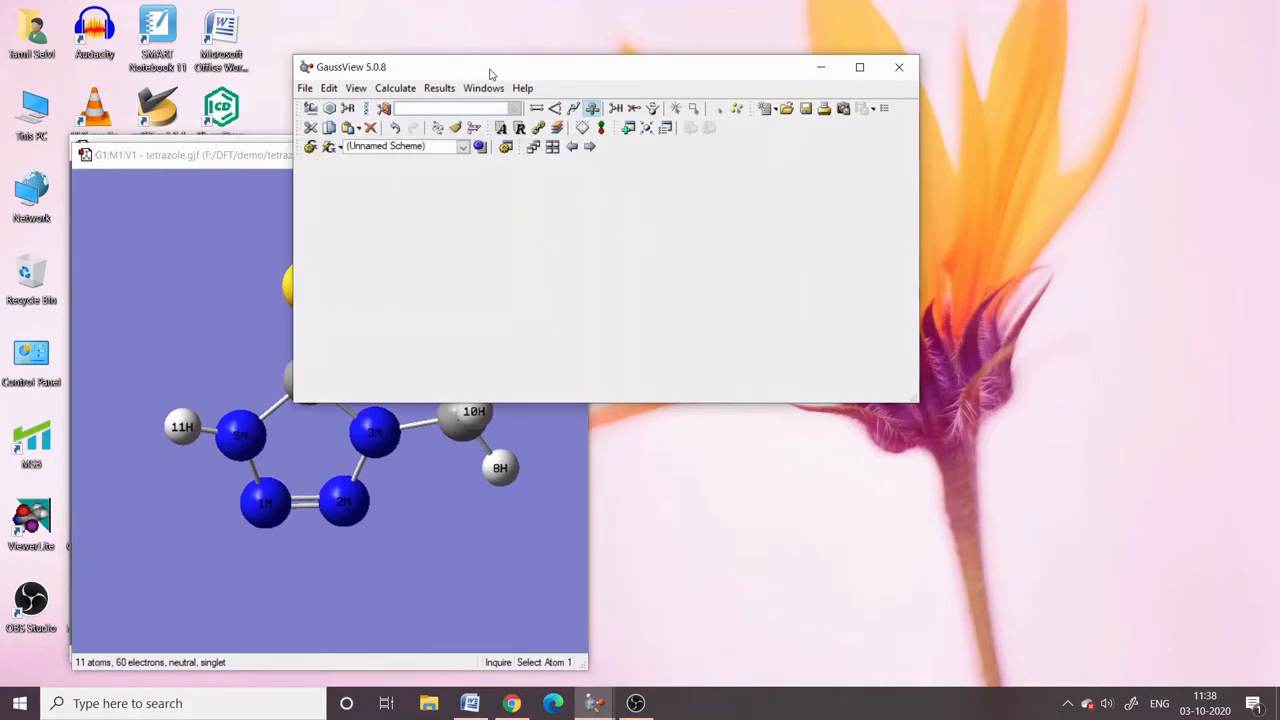
# Create a new molecule group and place its empty window beside the tetrazole model
pyautogui.click(305, 88)
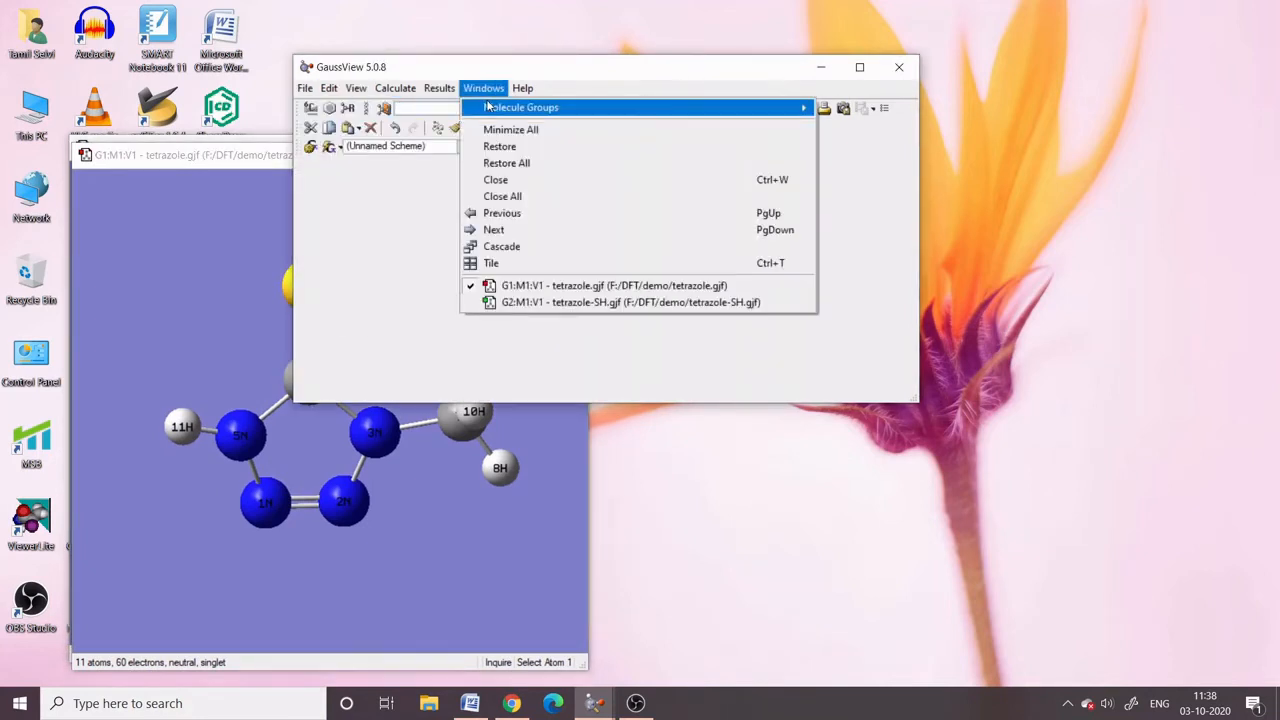
pyautogui.moveTo(307, 110)
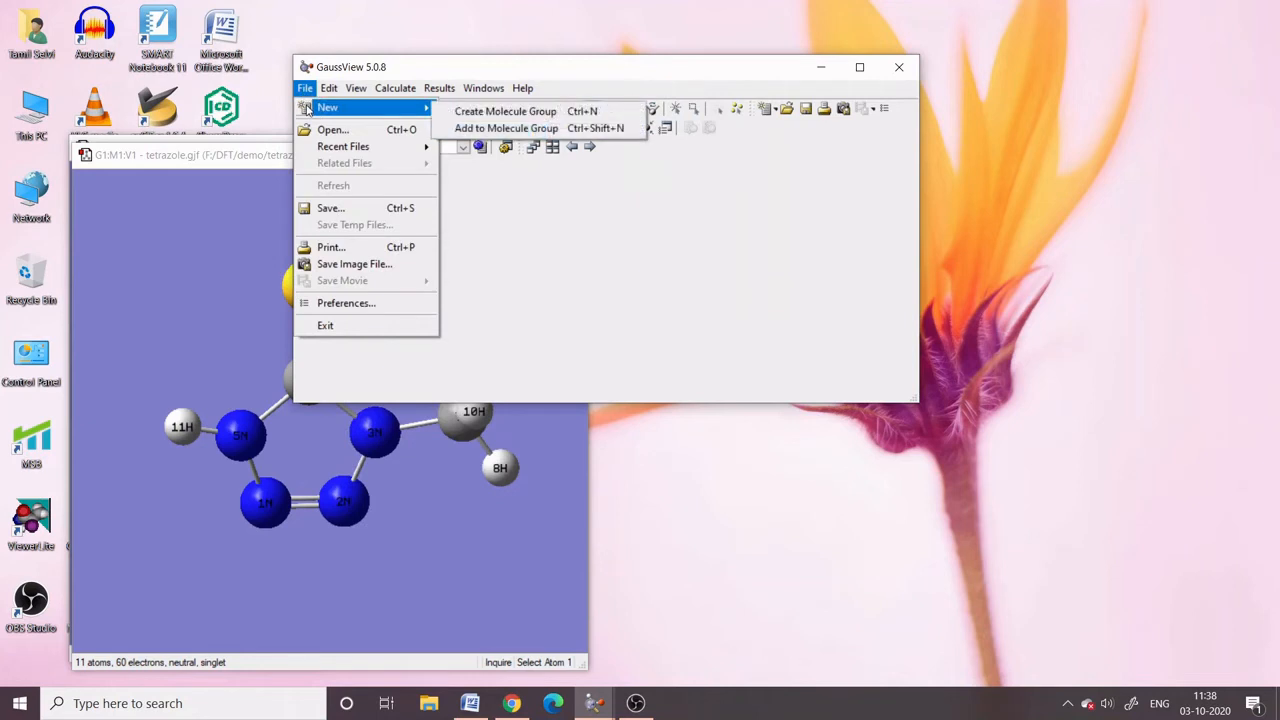
pyautogui.press('Right')
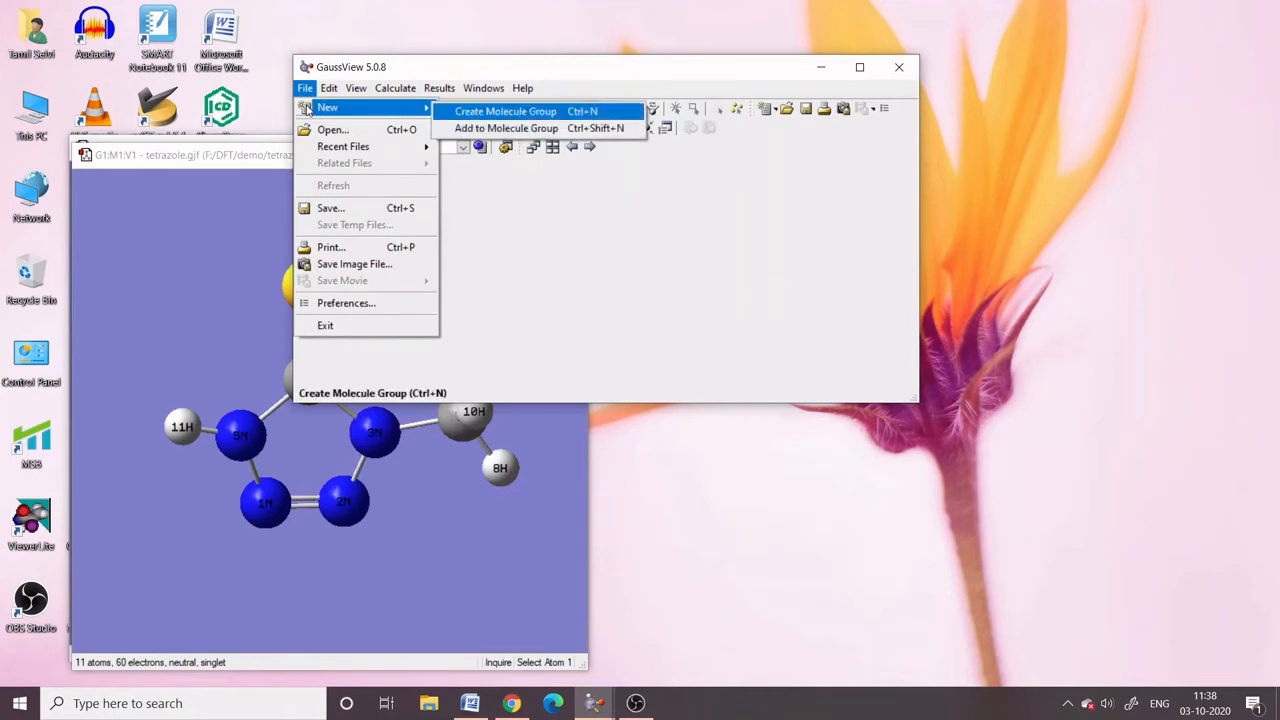
pyautogui.press('Return')
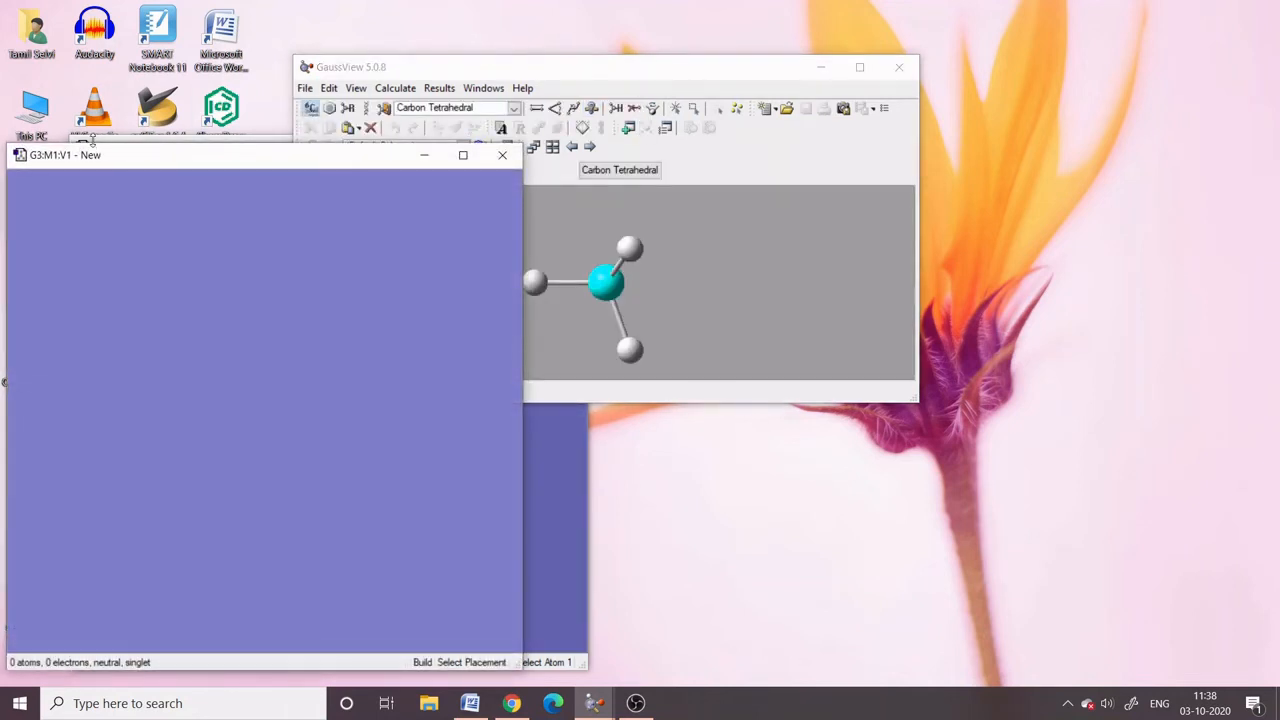
pyautogui.moveTo(131, 163); pyautogui.dragTo(613, 147)
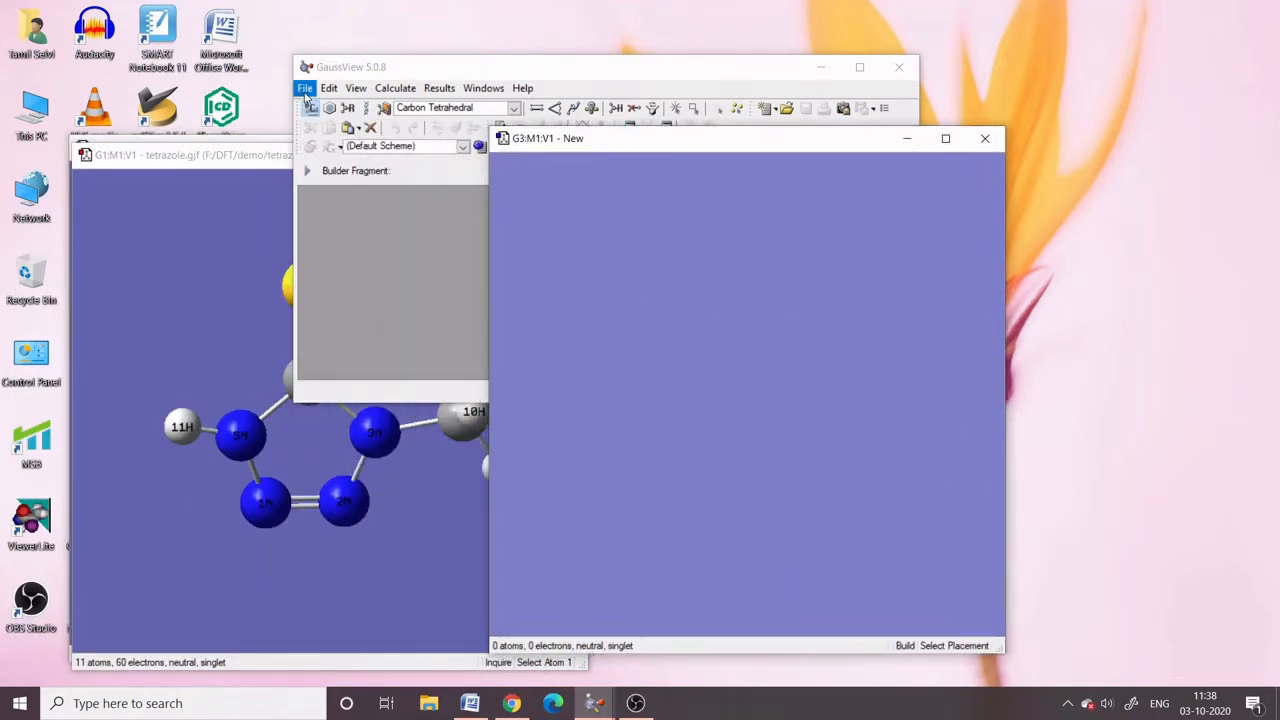
# Paste the copied tetrazole-SH molecule into the new empty window by adding it to the molecule group
pyautogui.click(254, 162)
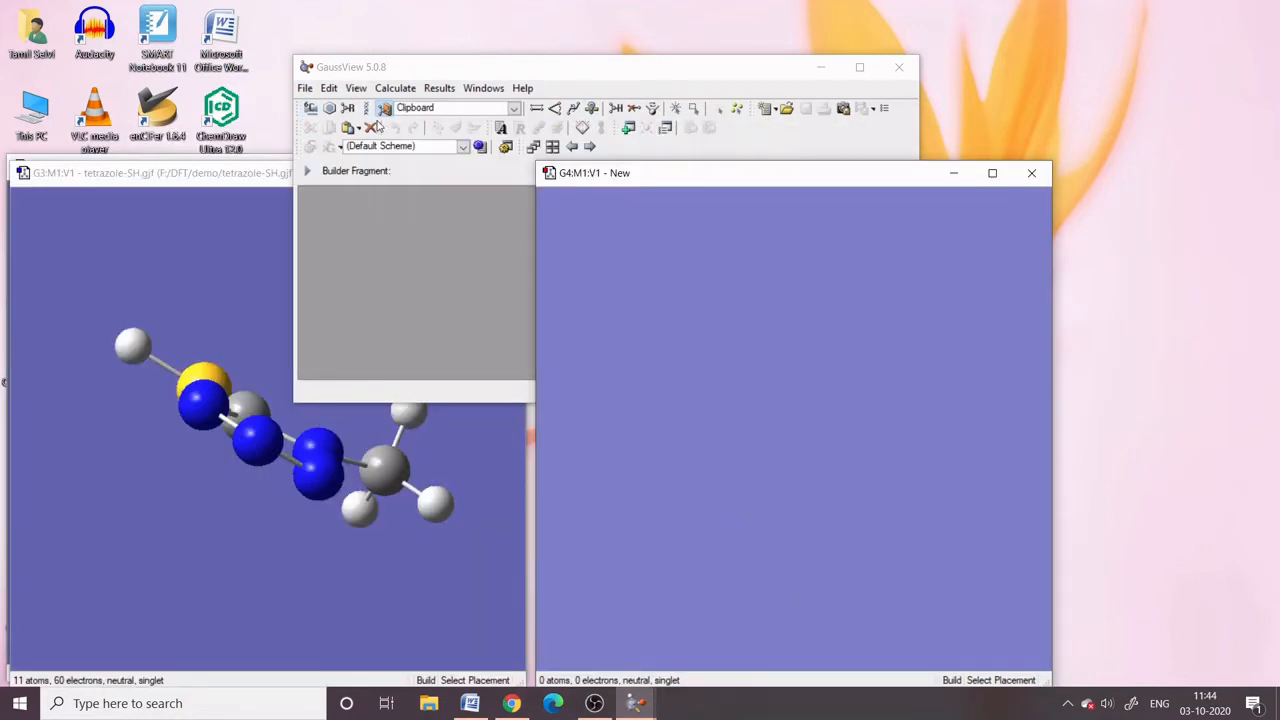
pyautogui.click(329, 88)
pyautogui.moveTo(358, 181)
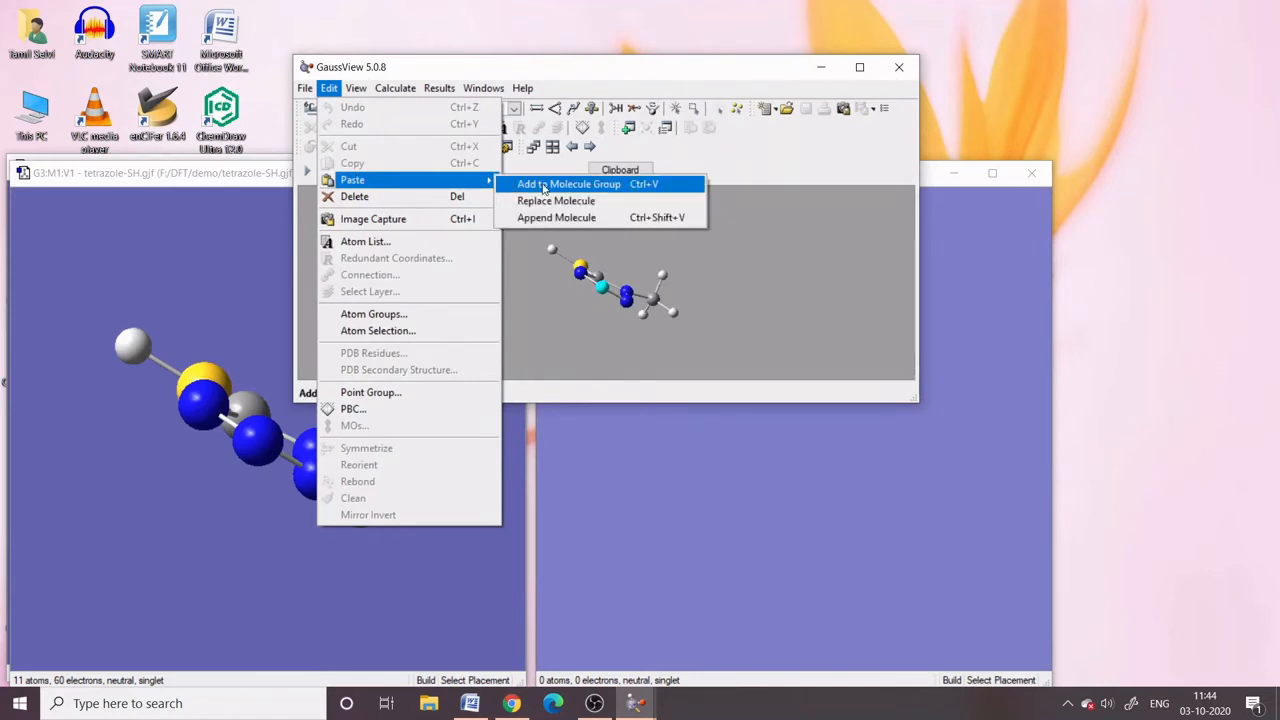
pyautogui.click(329, 88)
pyautogui.click(304, 88)
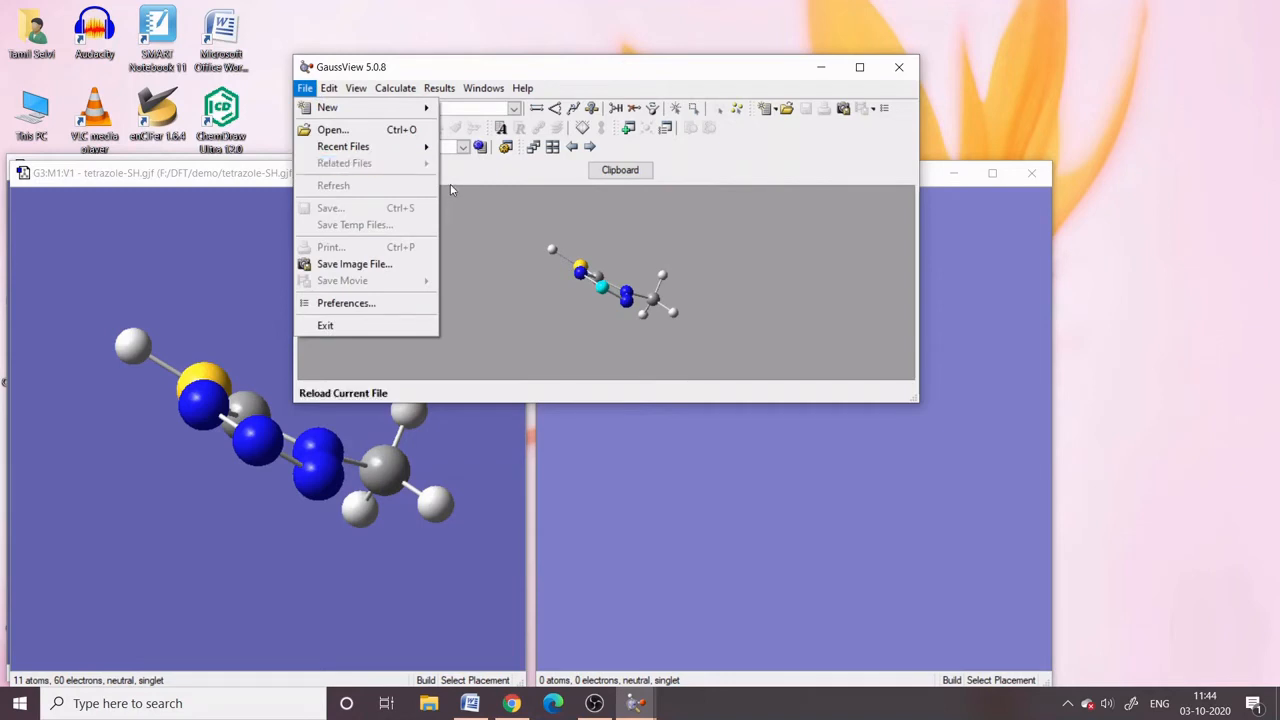
pyautogui.moveTo(331, 88)
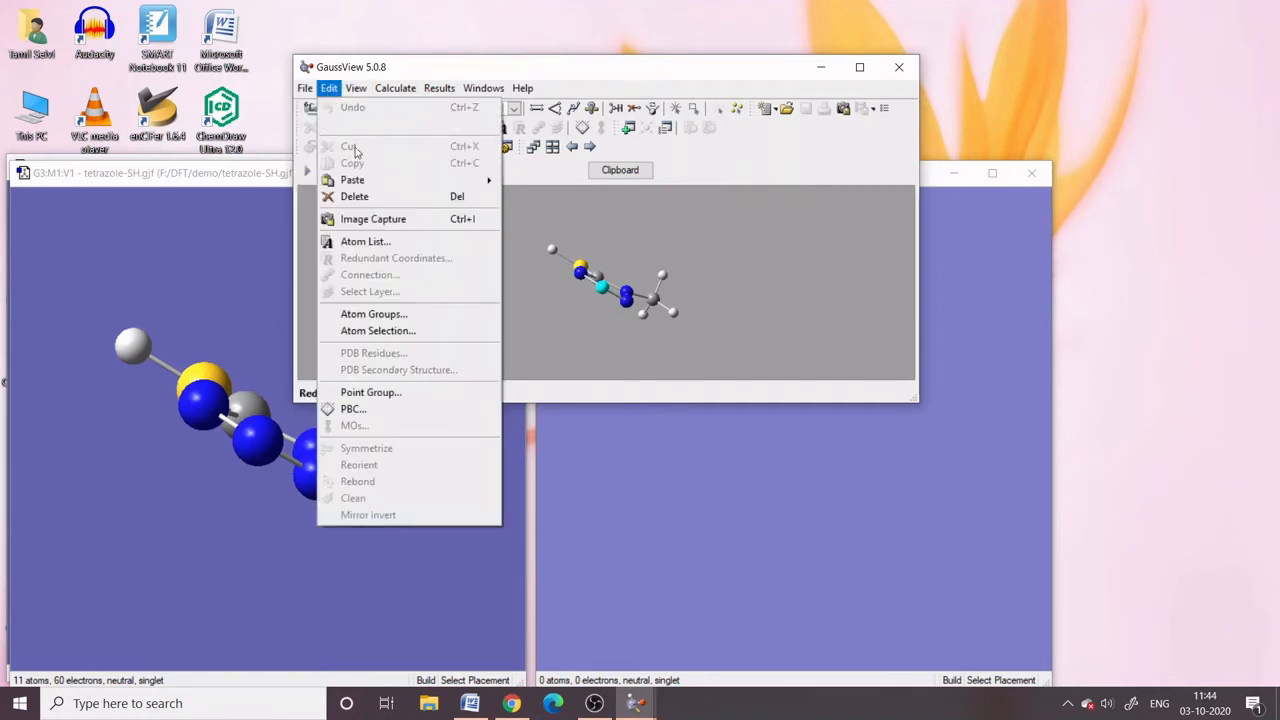
pyautogui.moveTo(420, 180)
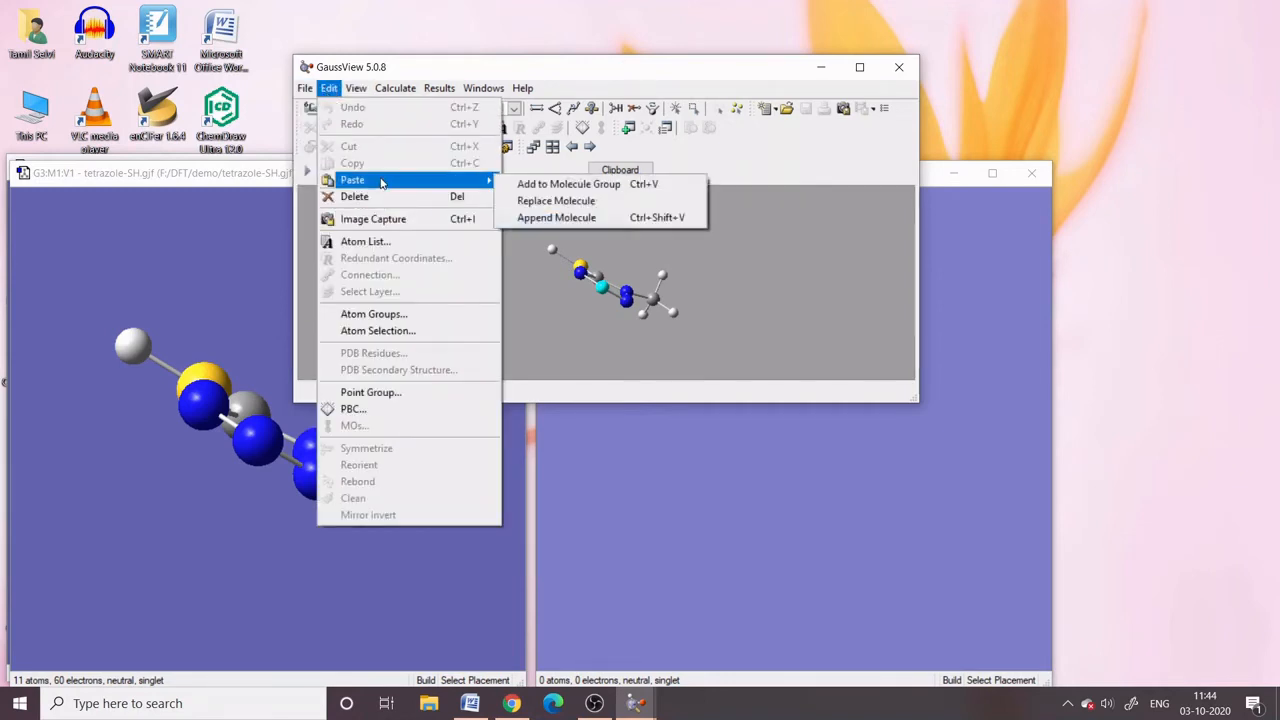
pyautogui.click(561, 185)
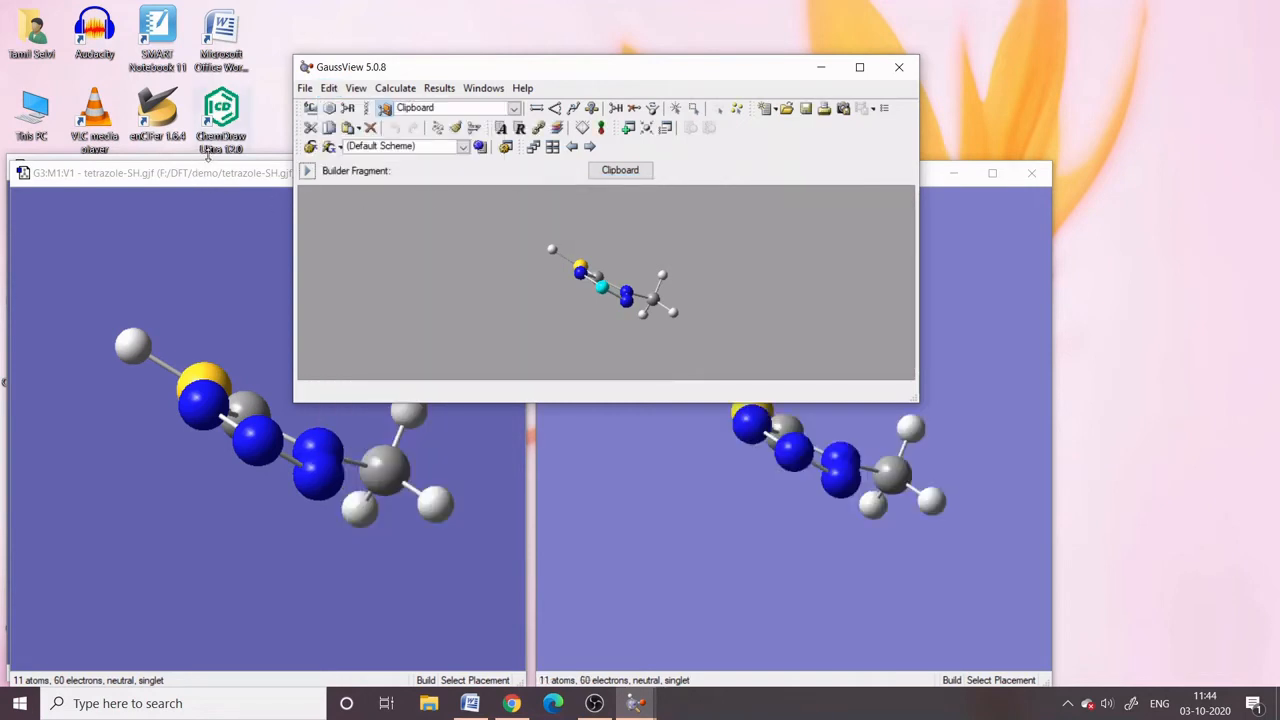
# Bring the tetrazole model in front of the tetrazole-SH window, and rotate it and the pasted model so their rings face the viewer
pyautogui.moveTo(210, 173); pyautogui.dragTo(210, 226)
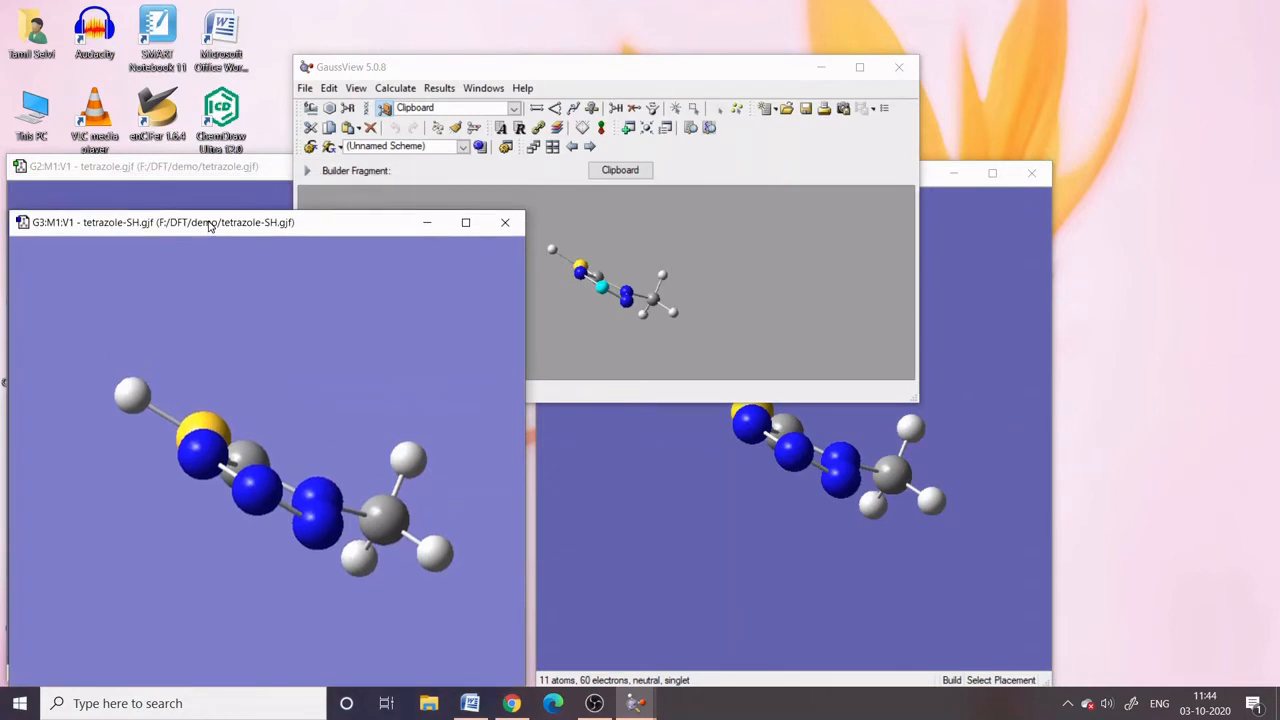
pyautogui.click(210, 168)
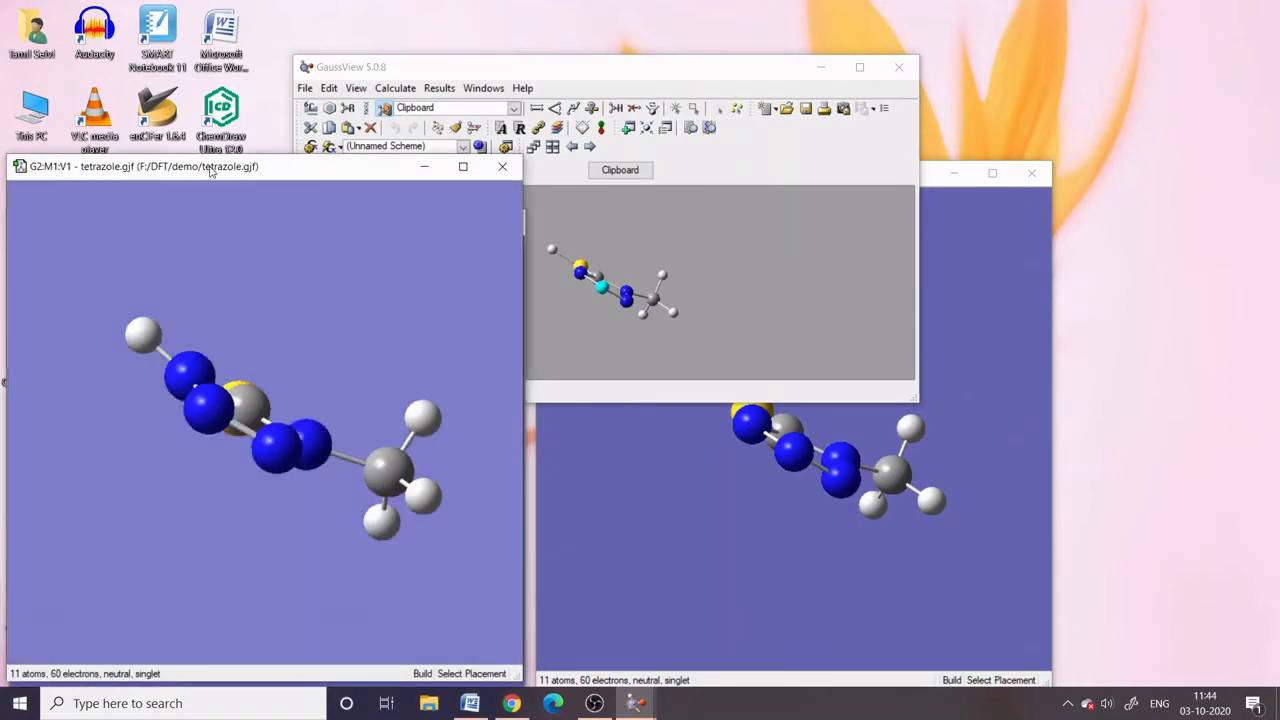
pyautogui.moveTo(256, 322); pyautogui.dragTo(218, 438)
pyautogui.click(740, 466)
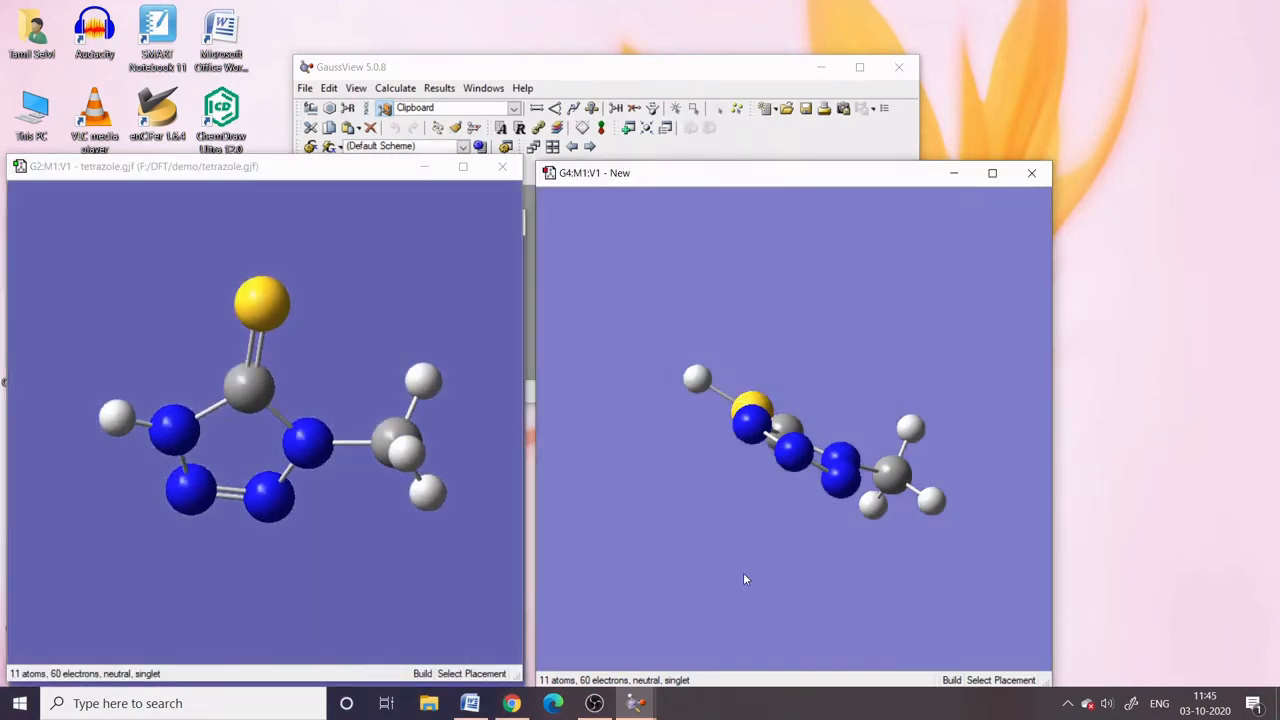
pyautogui.moveTo(772, 465); pyautogui.dragTo(760, 385)
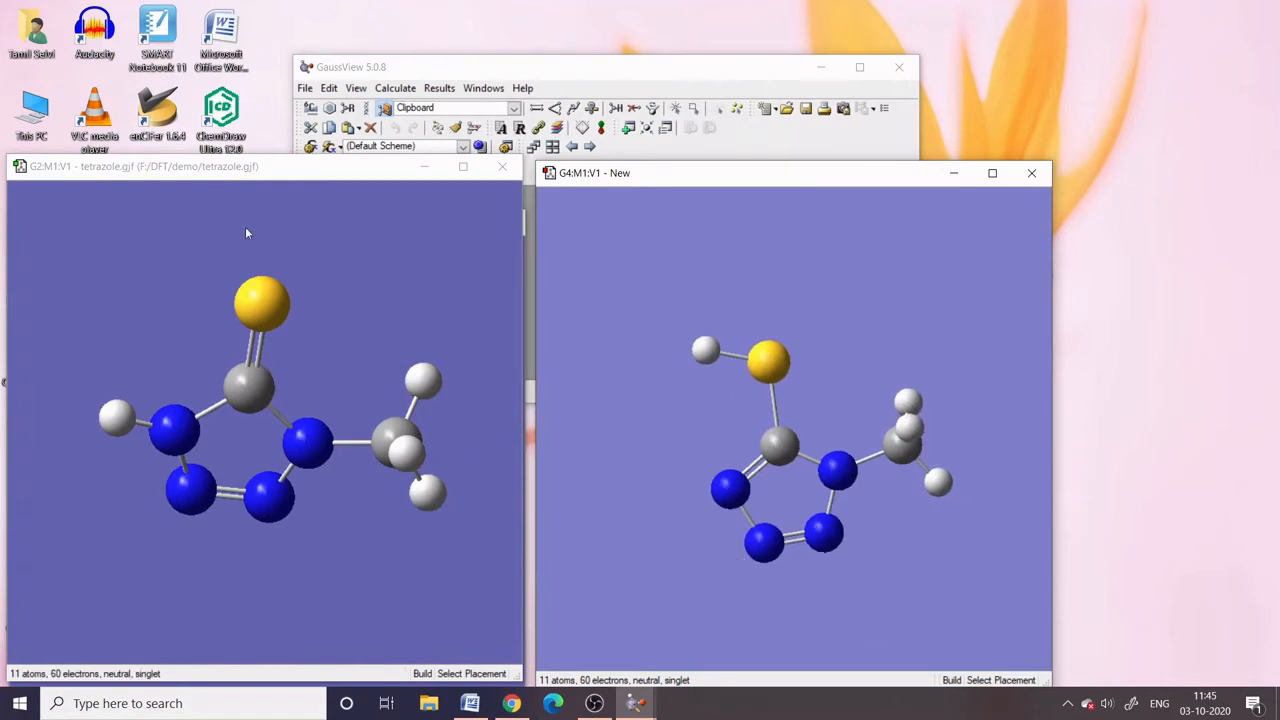
# Copy the tetrazole molecule from its model window to the clipboard
pyautogui.click(266, 172)
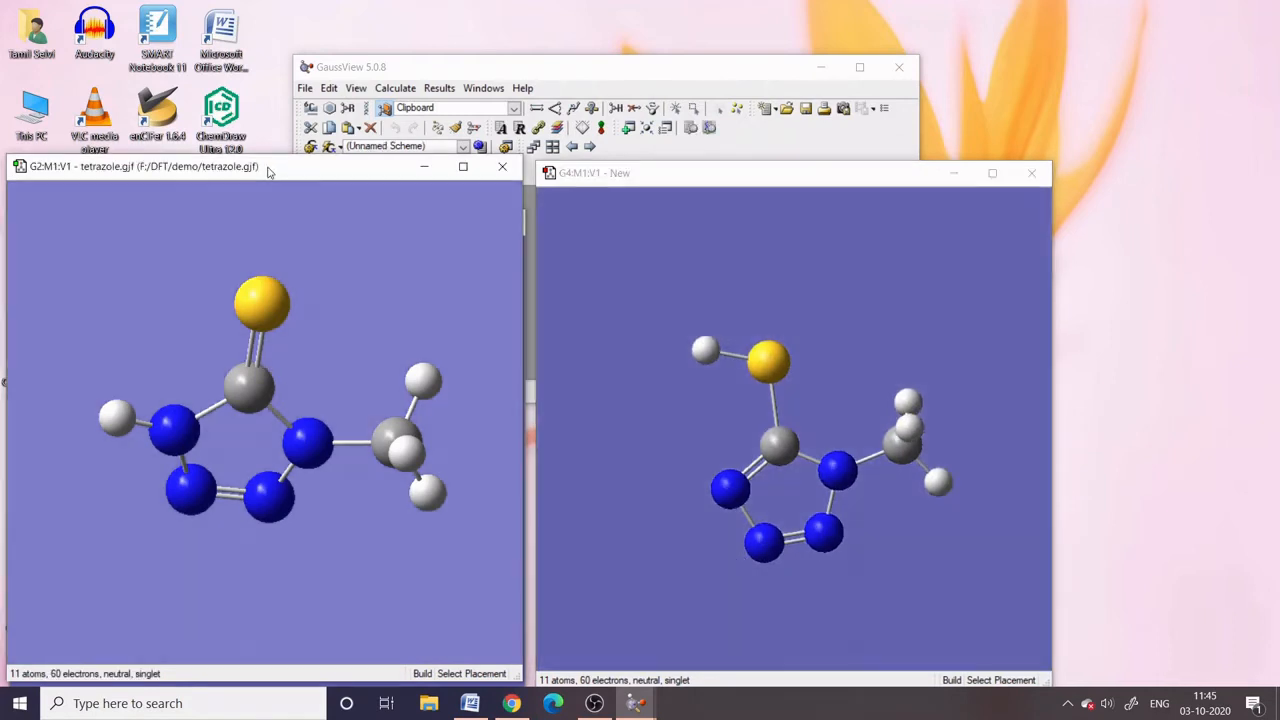
pyautogui.click(329, 88)
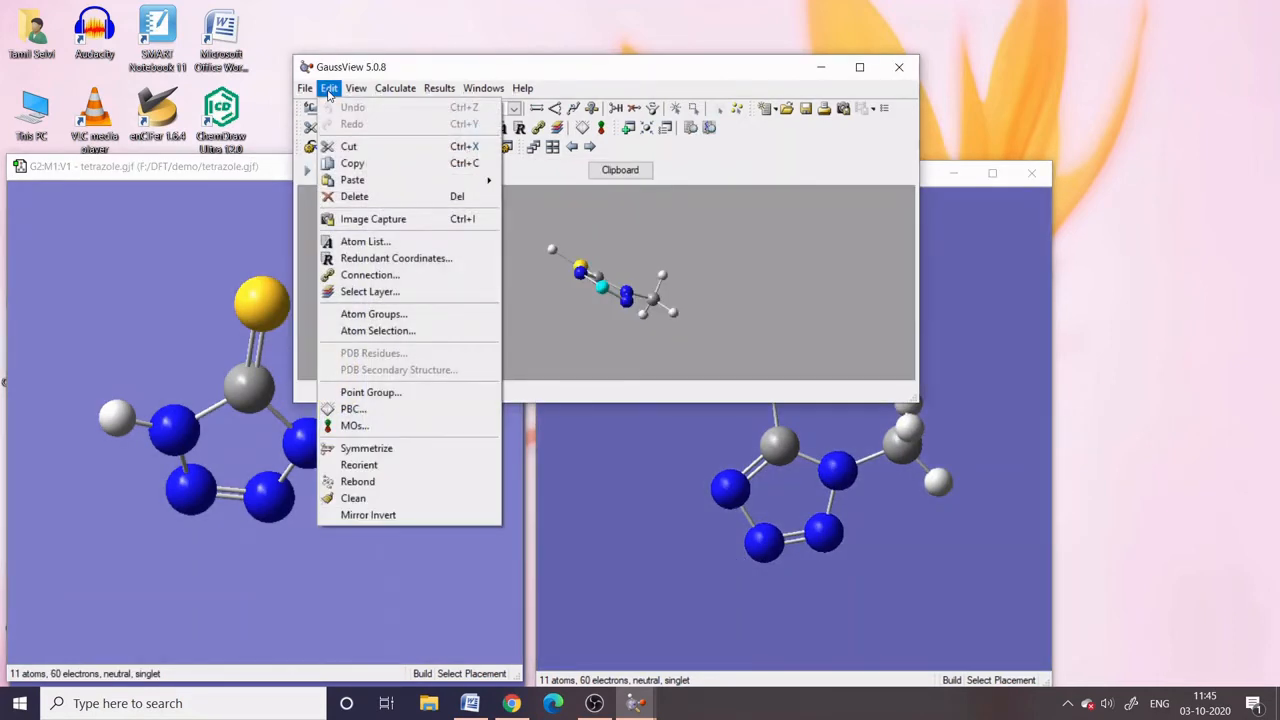
pyautogui.click(350, 163)
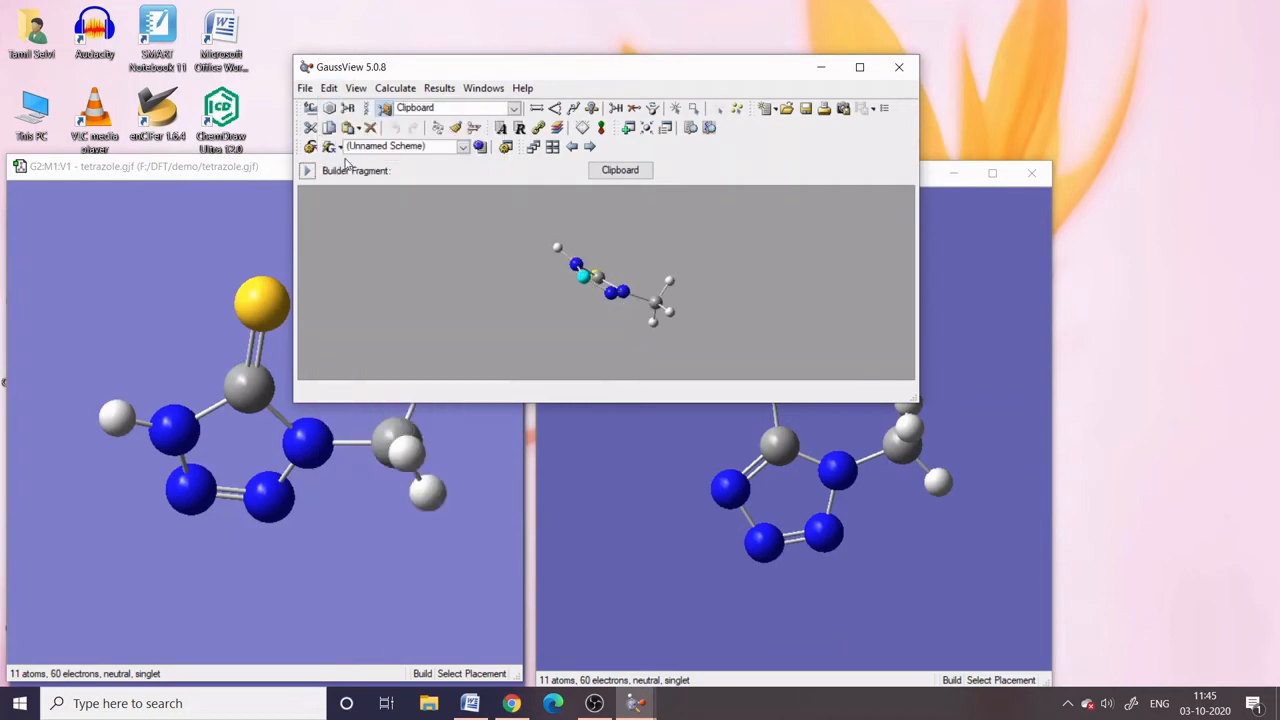
# Paste the copied tetrazole molecule into the new window holding tetrazole-SH, adding it to the molecule group
pyautogui.click(929, 175)
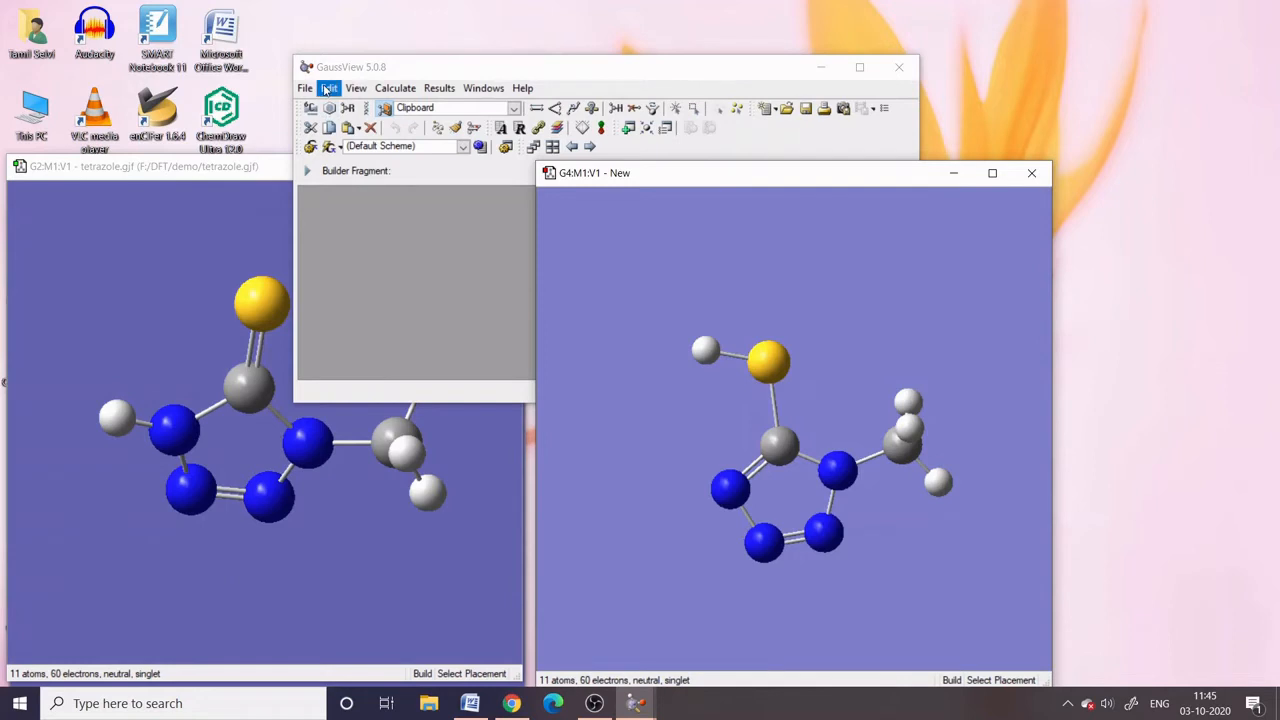
pyautogui.click(306, 89)
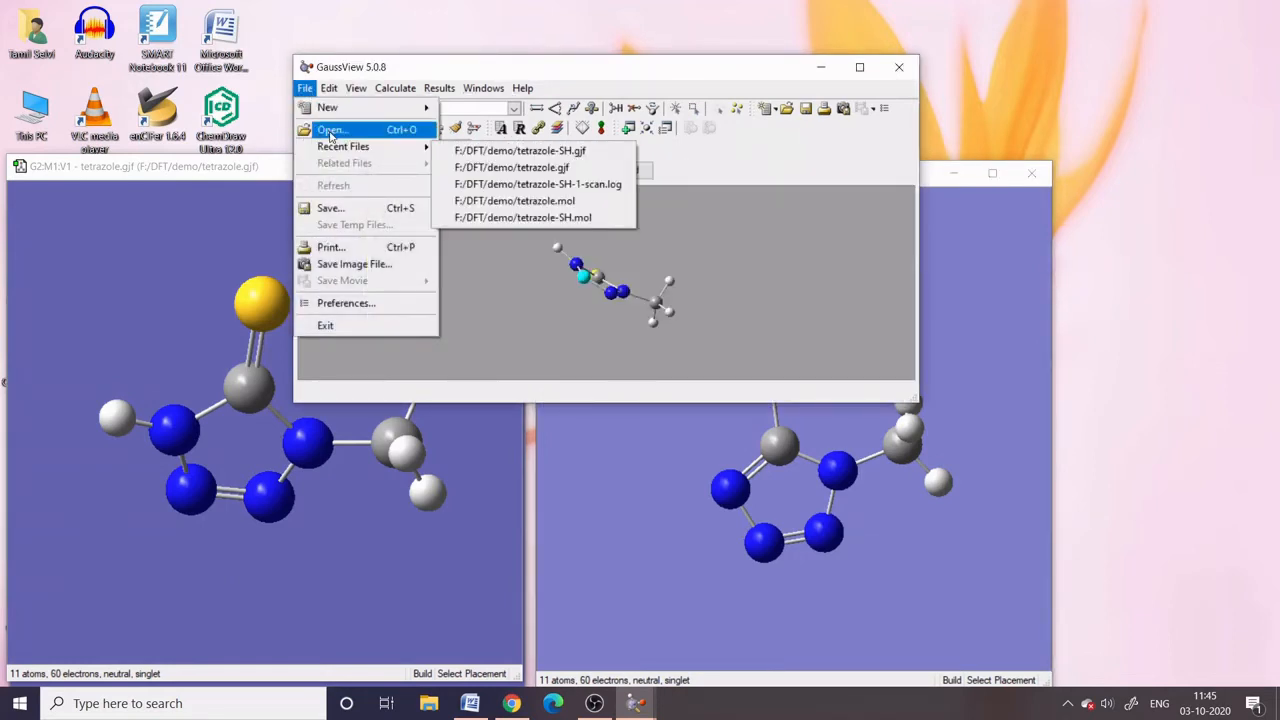
pyautogui.moveTo(329, 88)
pyautogui.moveTo(354, 184)
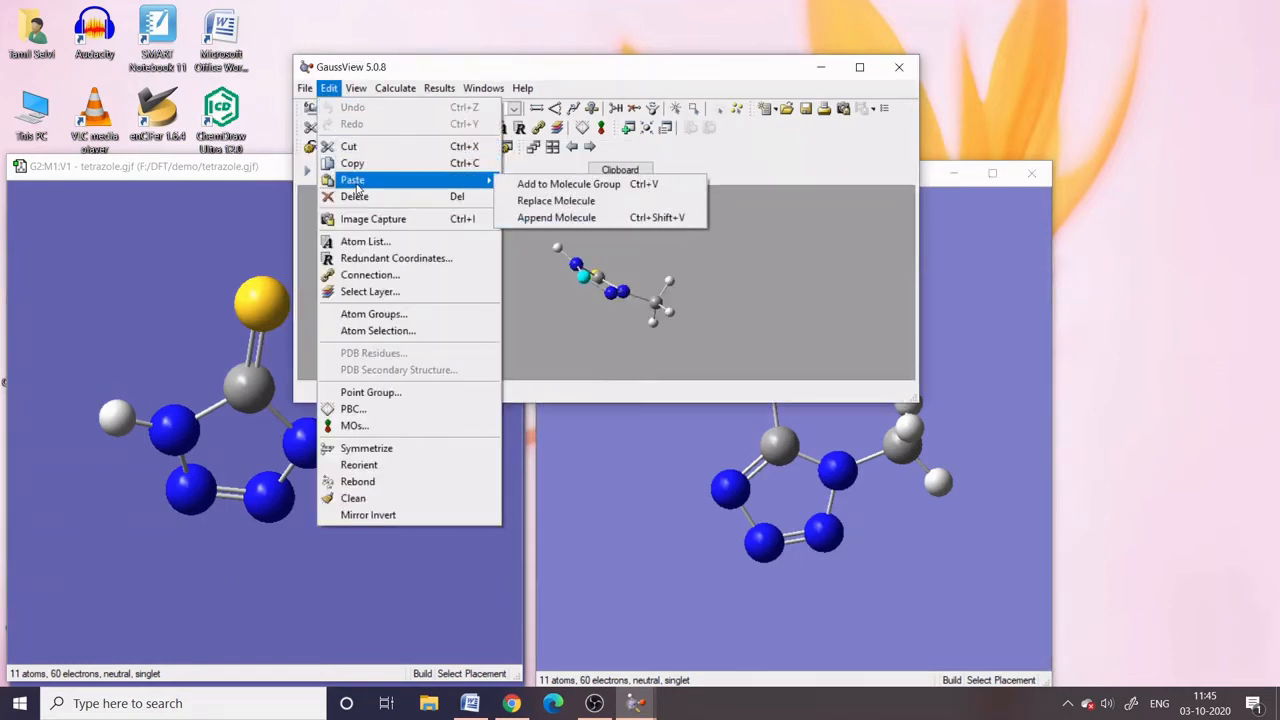
pyautogui.click(566, 184)
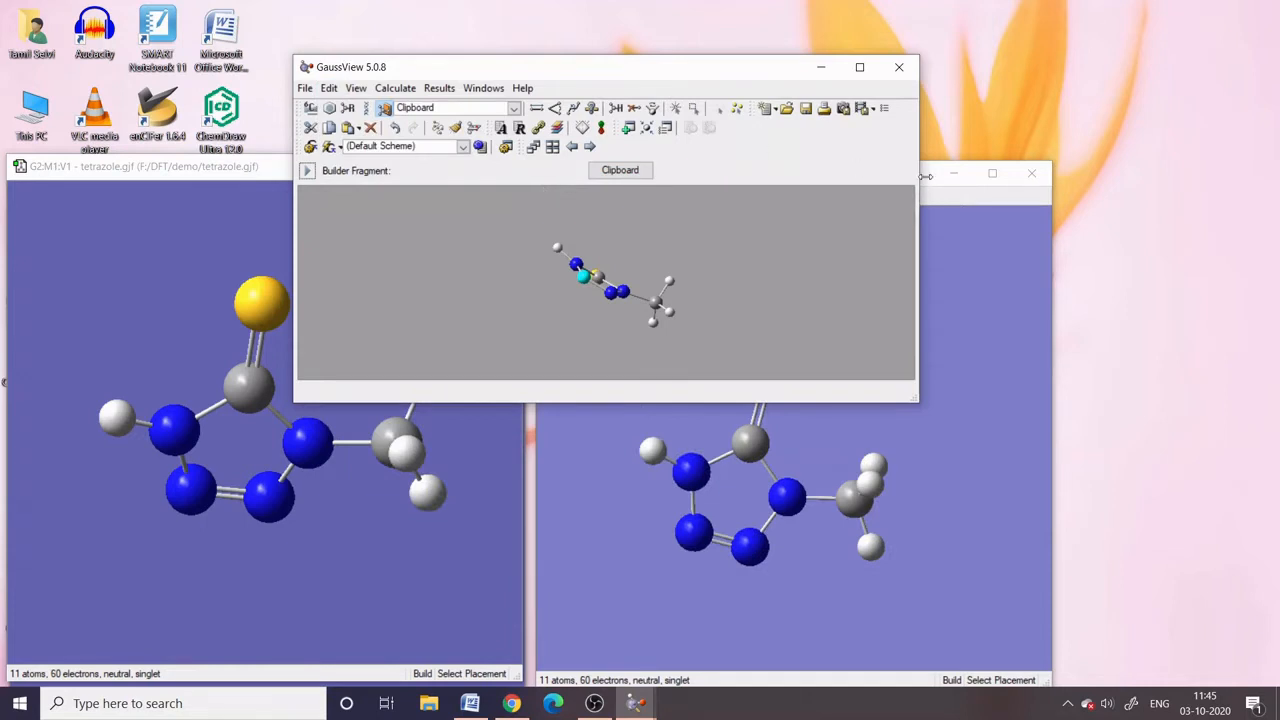
# Bring the new molecule group window to the front, move it clear, and switch between its two models to check them
pyautogui.click(943, 203)
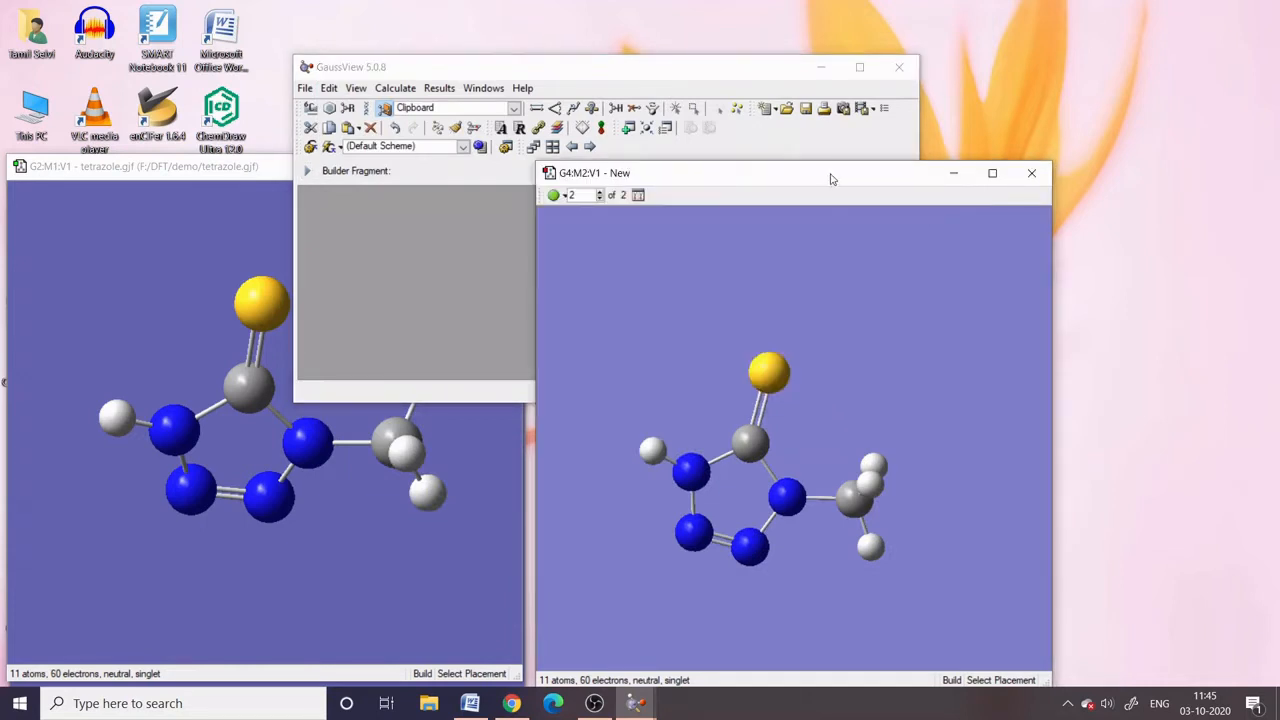
pyautogui.moveTo(831, 180); pyautogui.dragTo(664, 147)
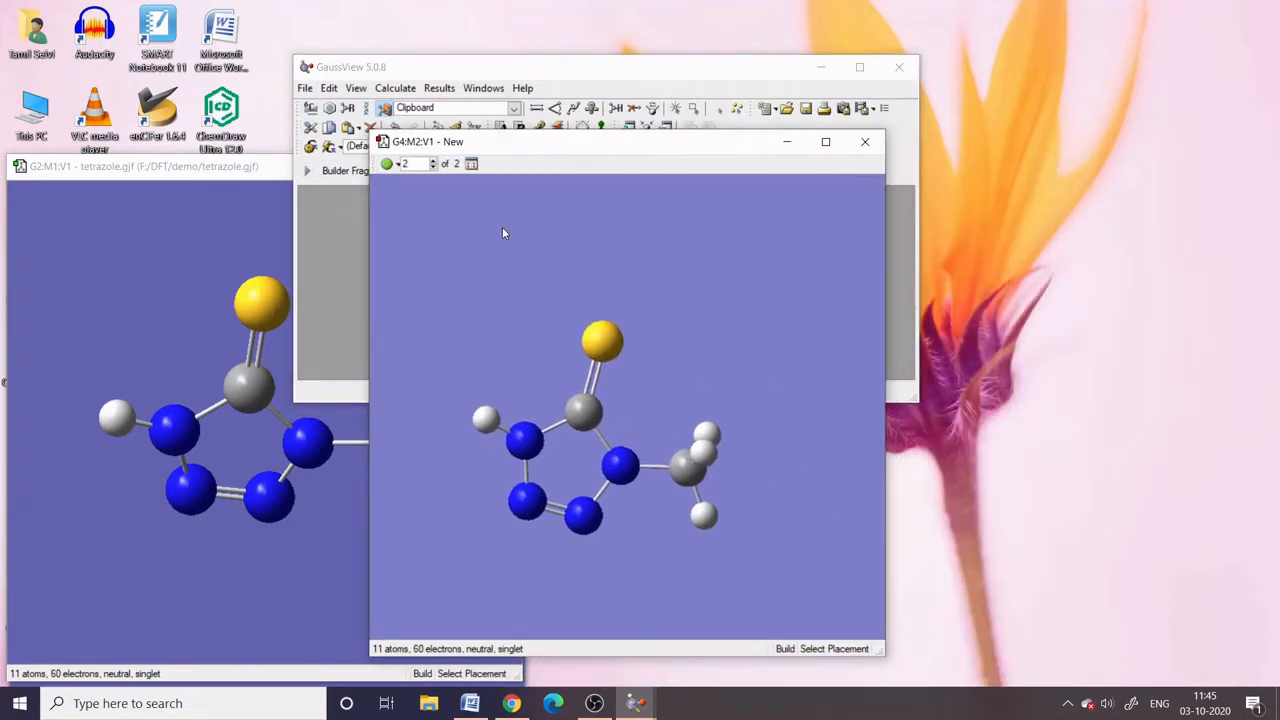
pyautogui.click(434, 166)
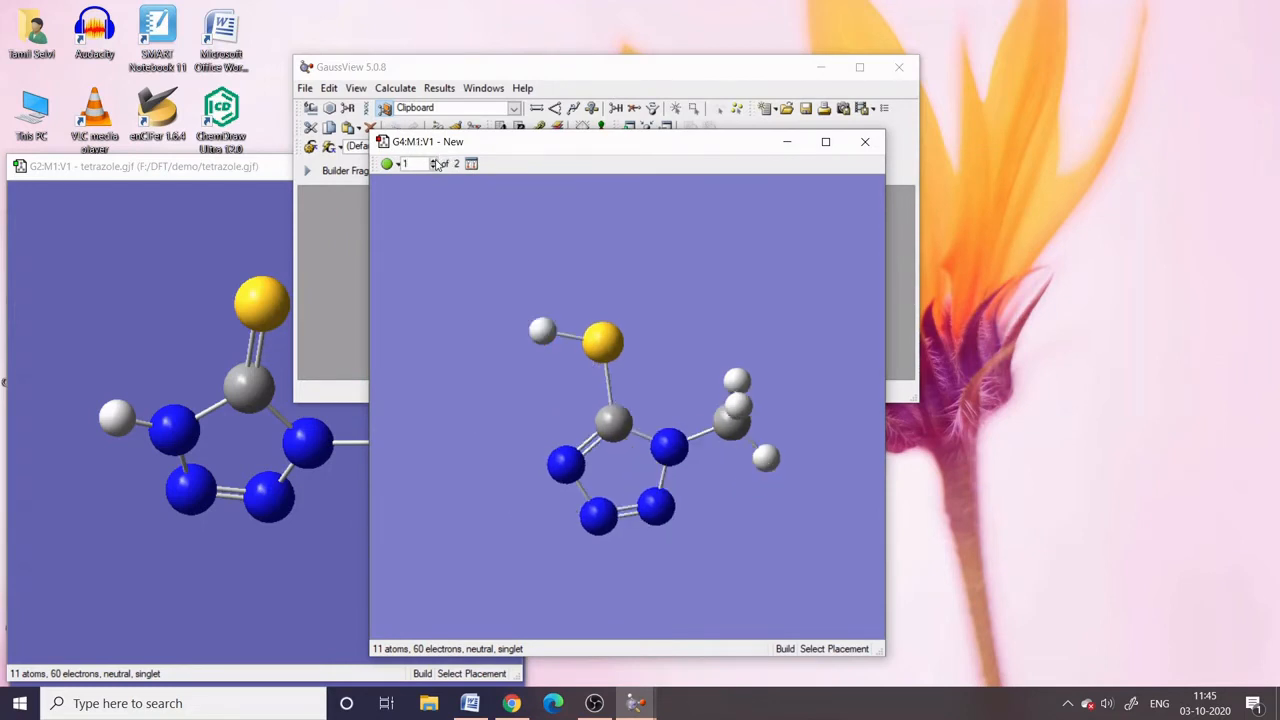
pyautogui.click(433, 160)
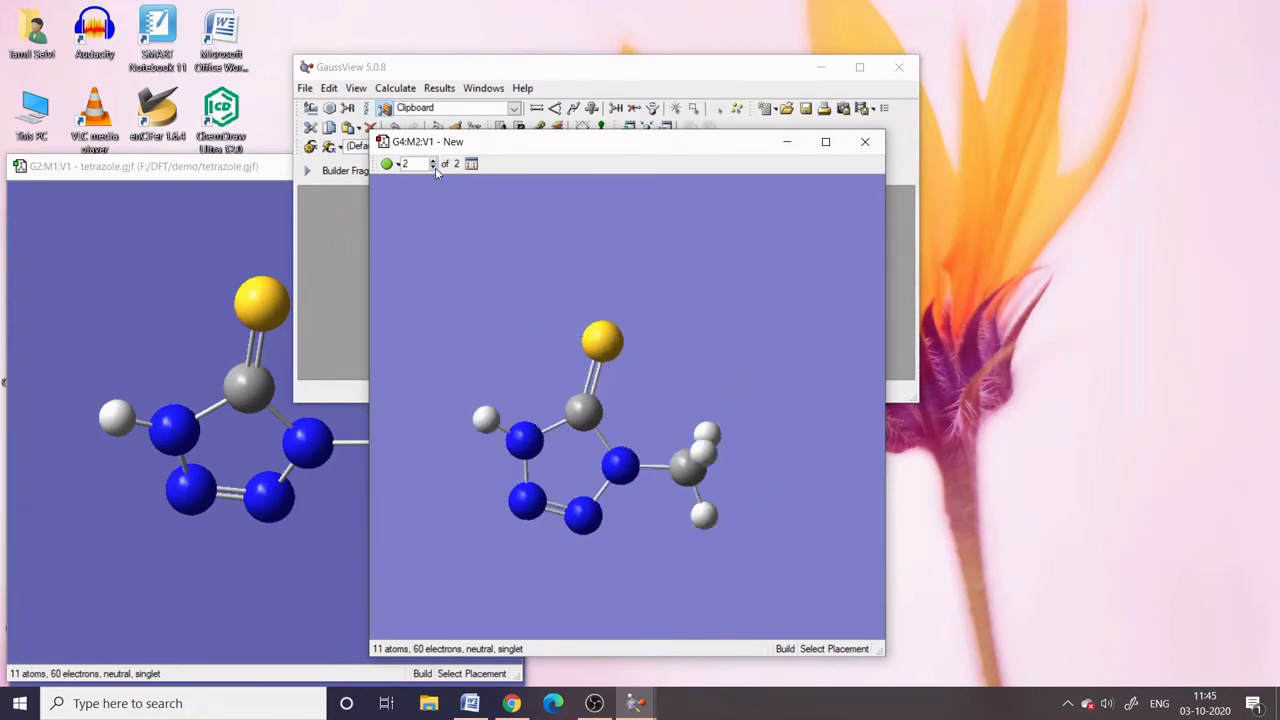
pyautogui.click(434, 166)
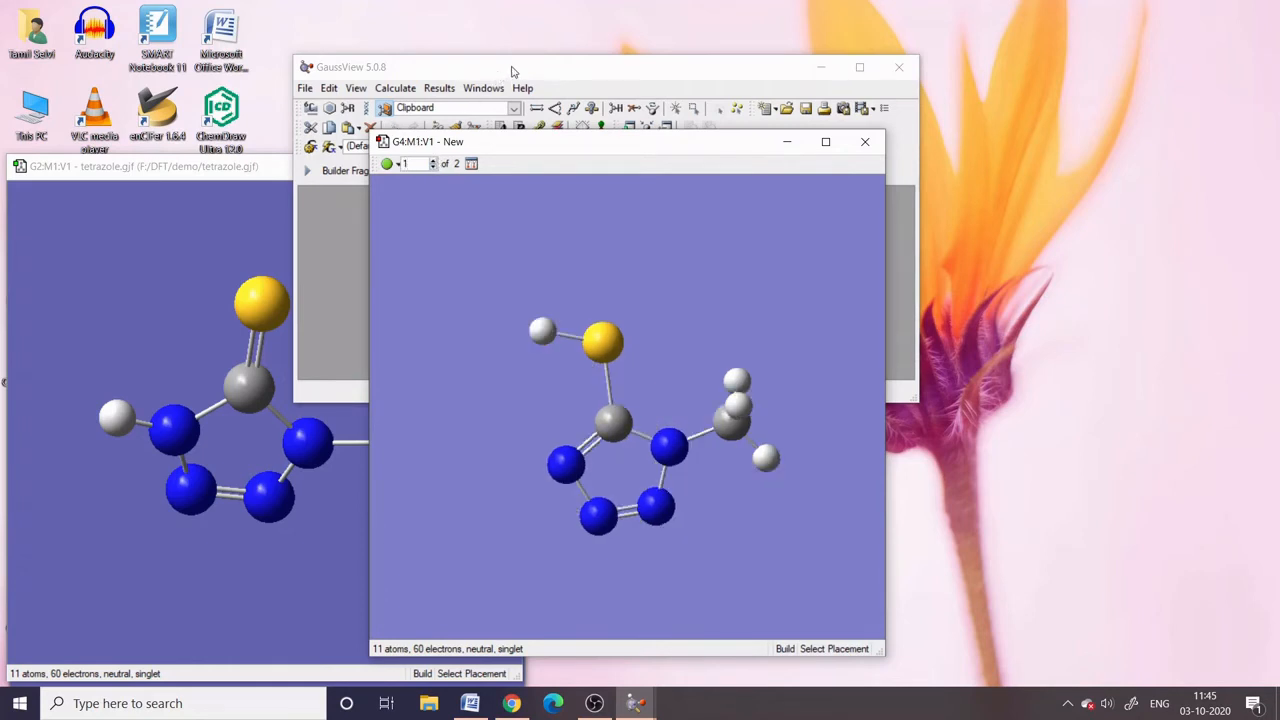
pyautogui.moveTo(512, 77); pyautogui.dragTo(512, 47)
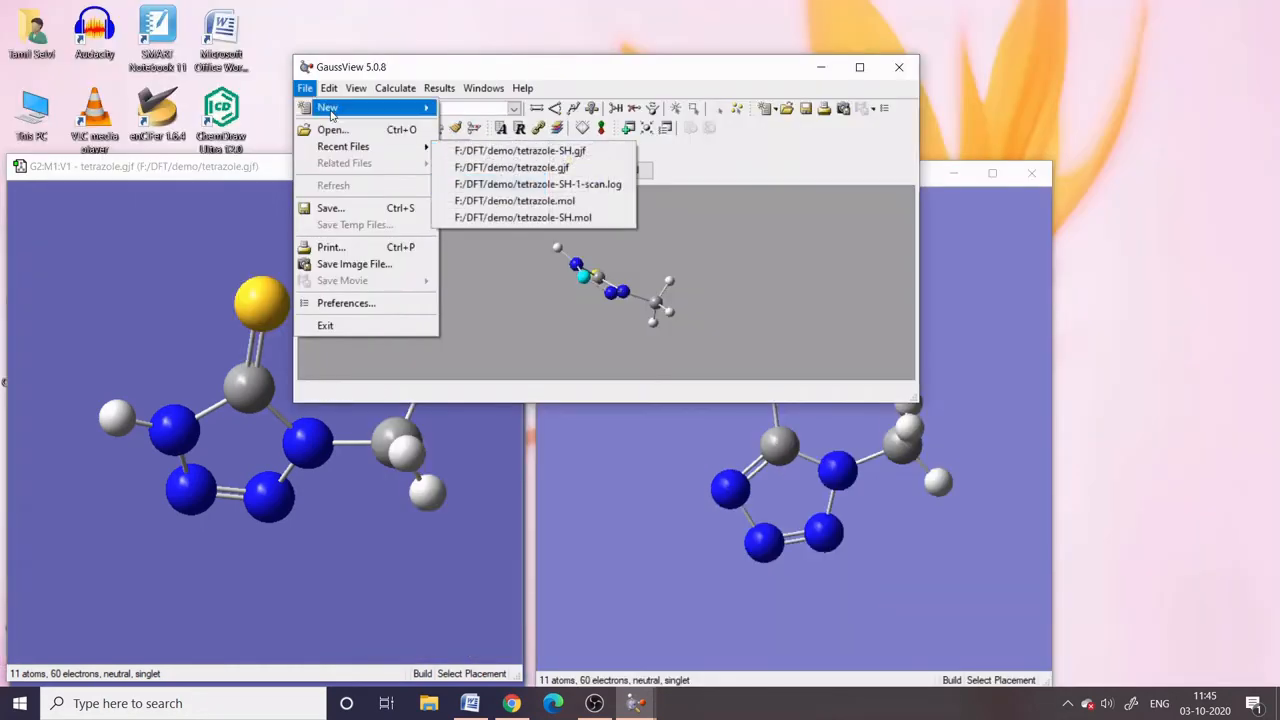
# Add the copied tetrazole to the new molecule group as a second model alongside tetrazole-SH
pyautogui.moveTo(329, 88)
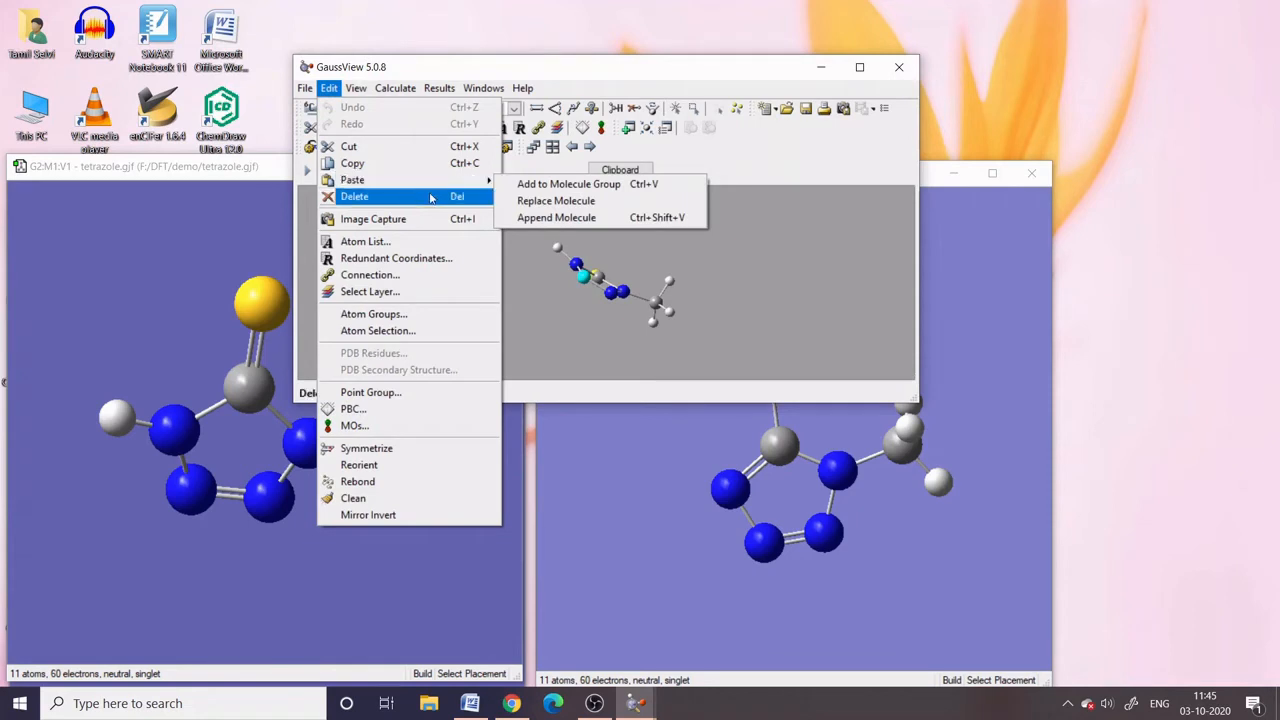
pyautogui.moveTo(495, 186)
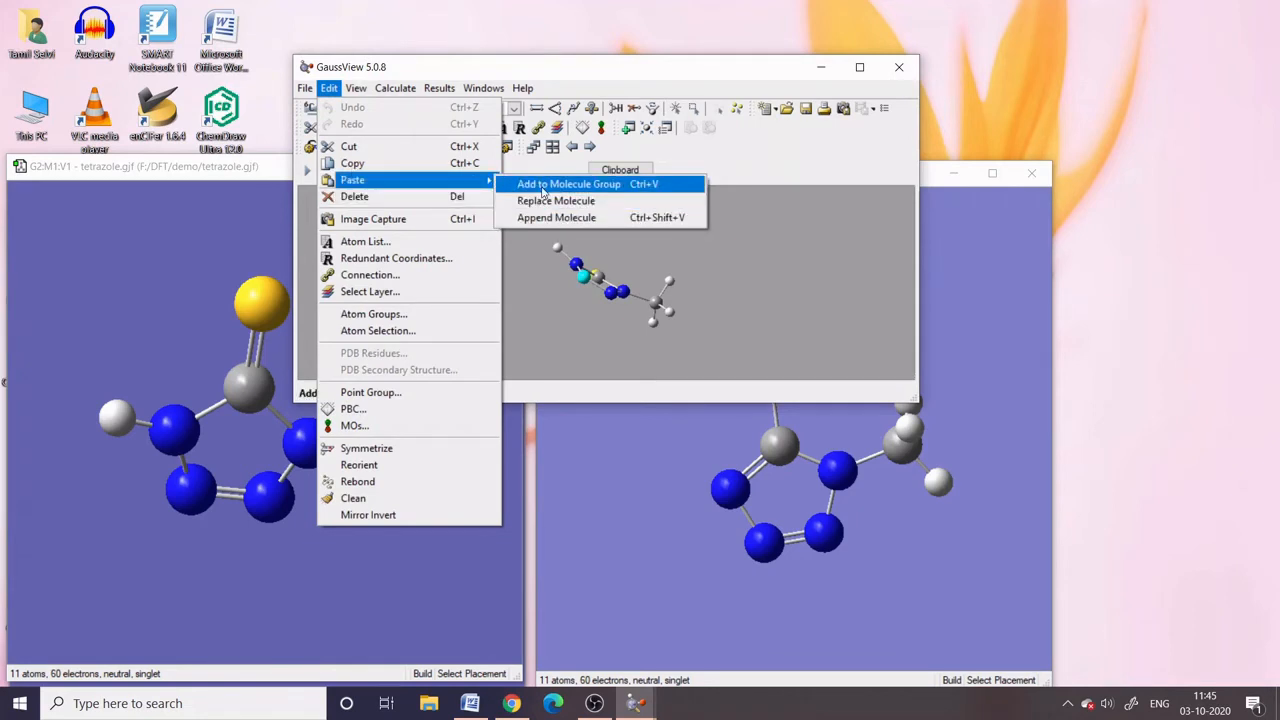
pyautogui.click(543, 186)
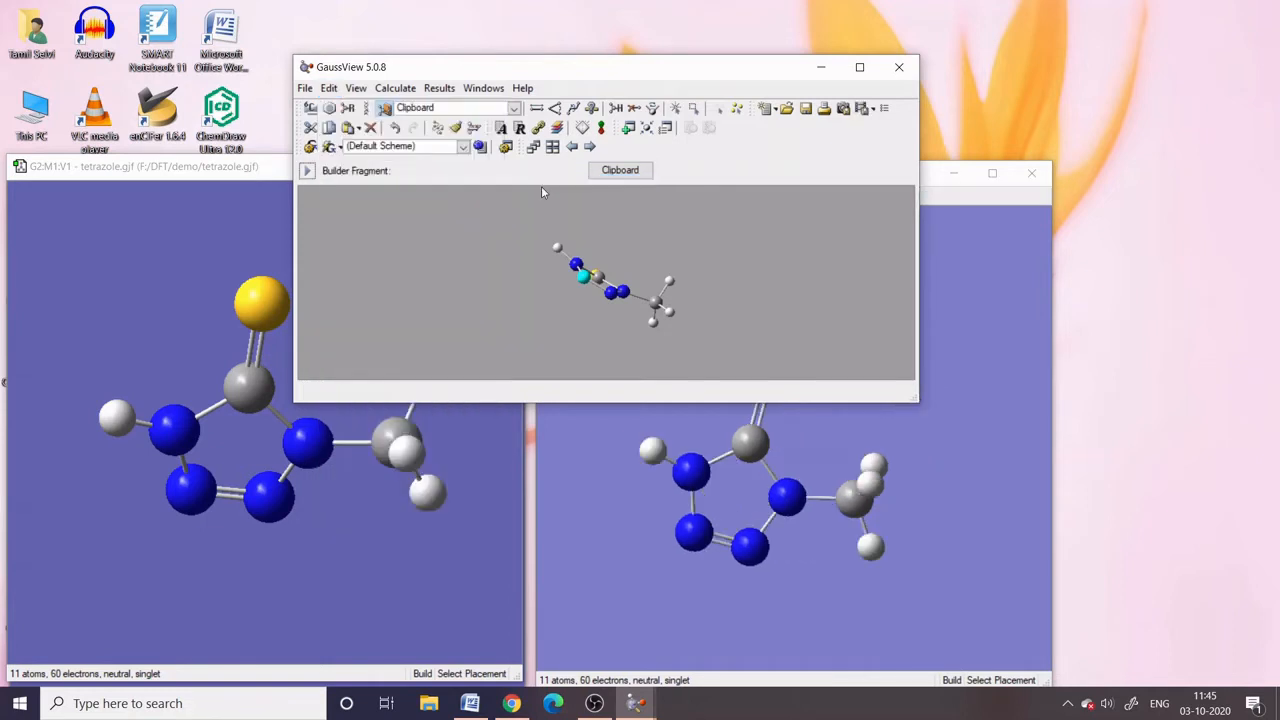
# Bring the molecule group window forward over the main window and compare the tetrazole and tetrazole-SH models in it
pyautogui.click(933, 186)
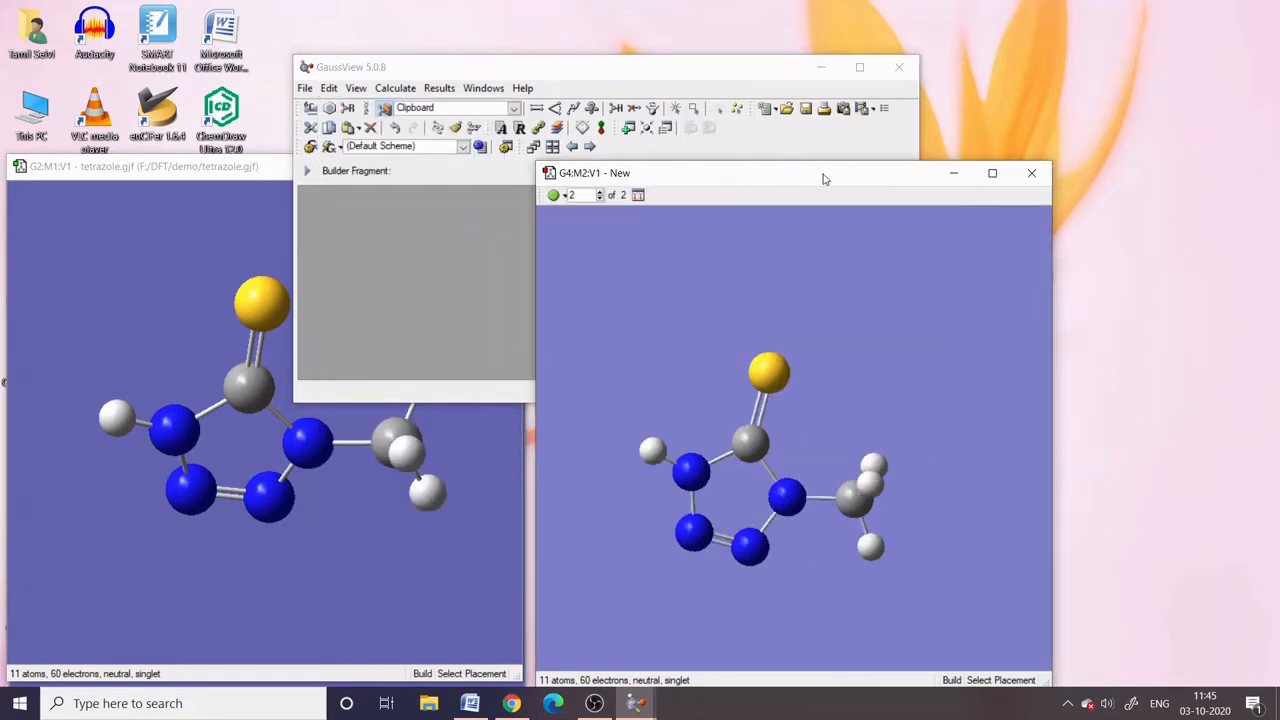
pyautogui.moveTo(823, 177); pyautogui.dragTo(663, 147)
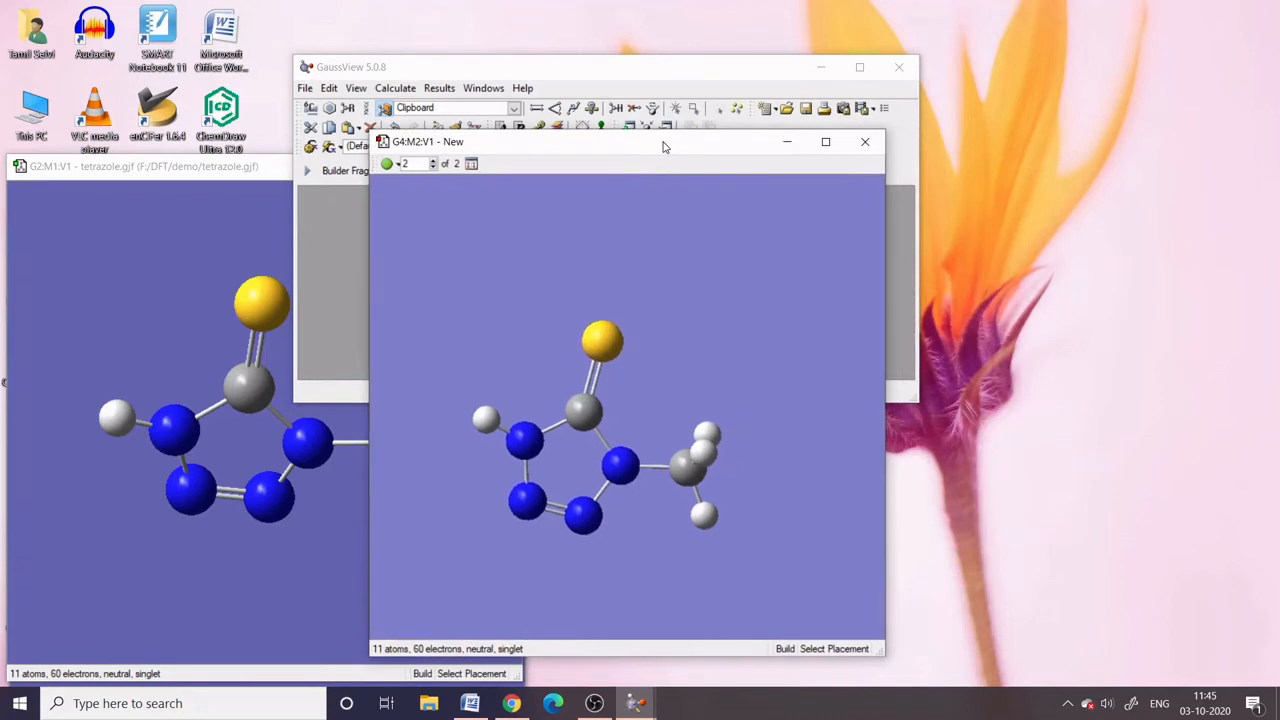
pyautogui.click(434, 166)
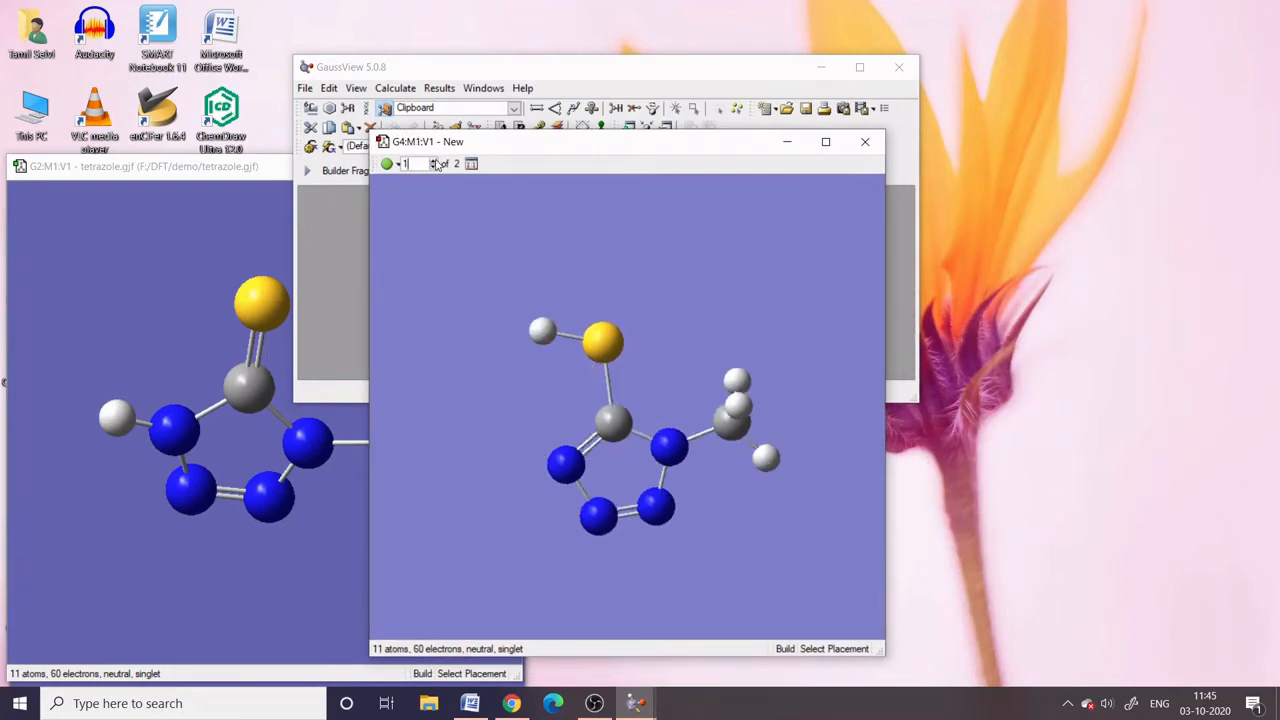
pyautogui.click(434, 161)
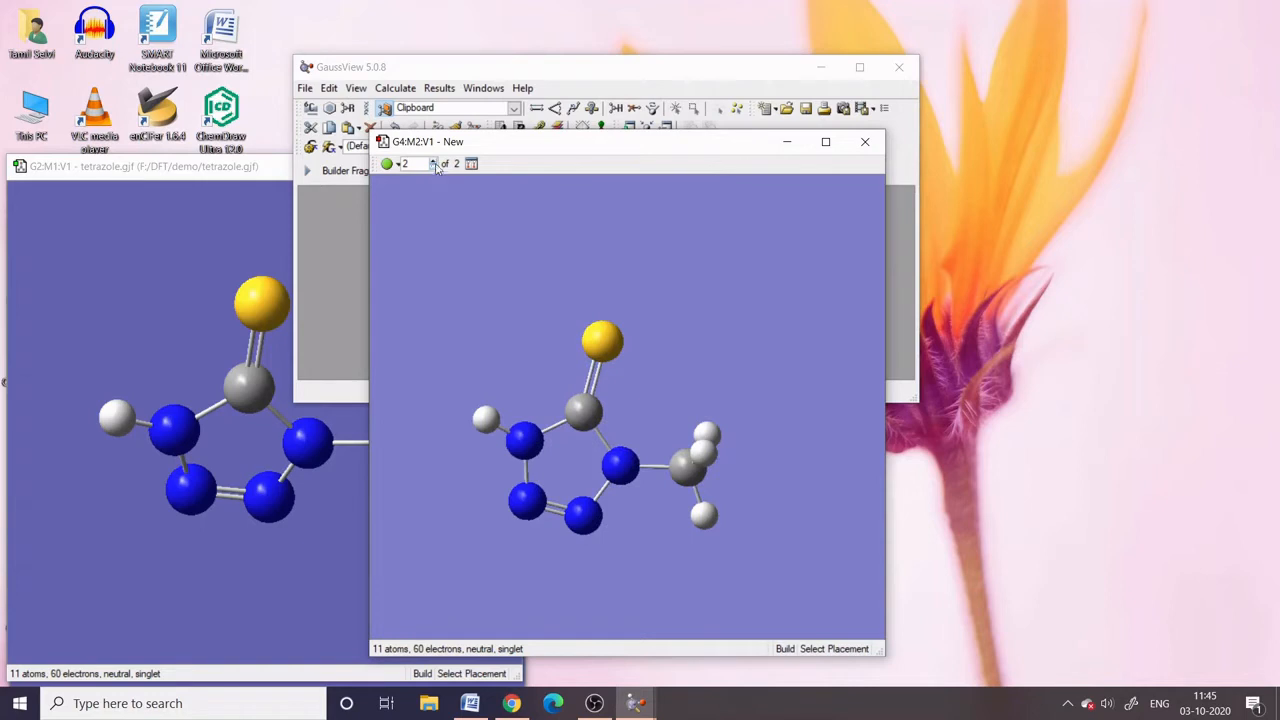
pyautogui.click(434, 166)
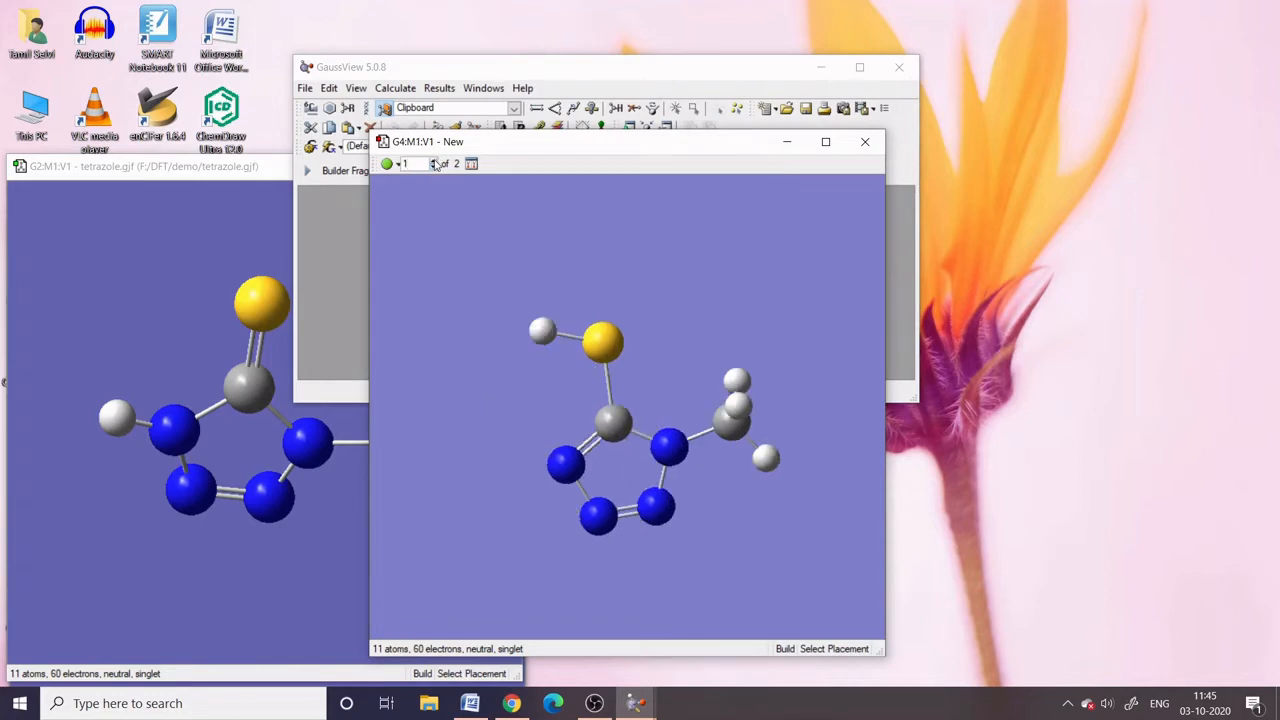
# Move the main window clear of the molecule group window and open the Gaussian Calculation Setup for the group's tetrazole model
pyautogui.click(512, 76)
pyautogui.moveTo(512, 76); pyautogui.dragTo(514, 43)
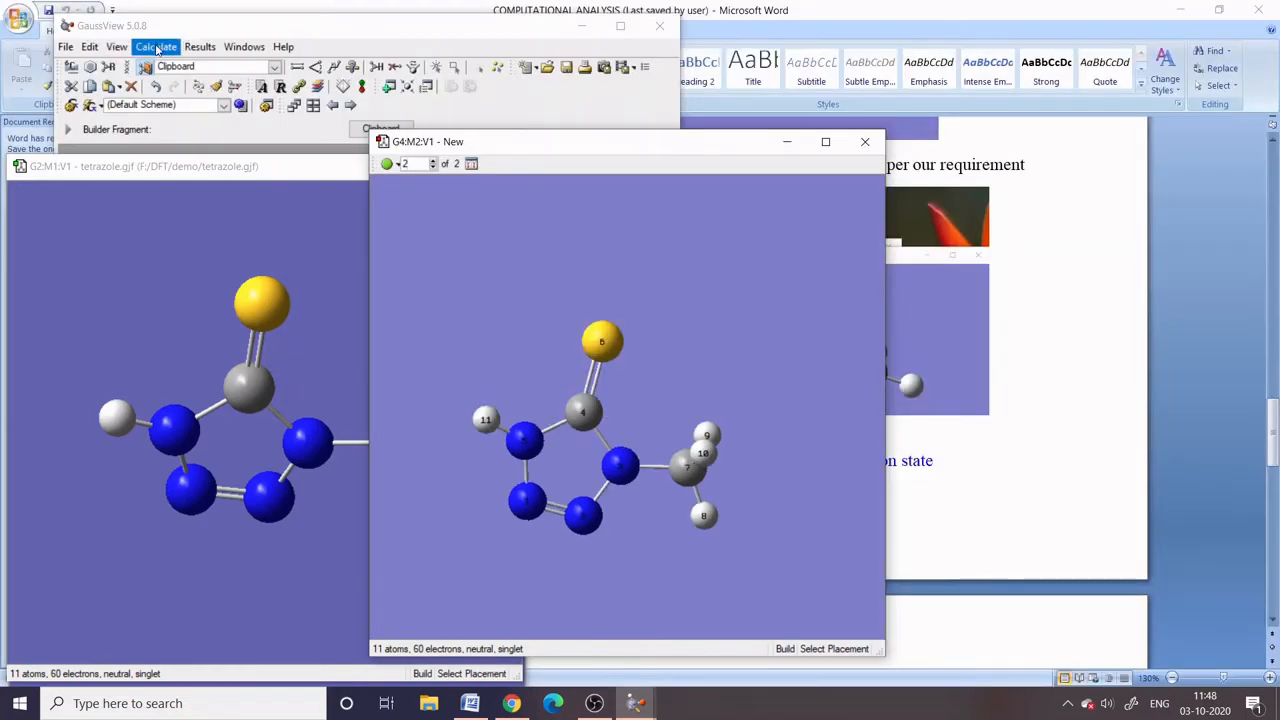
pyautogui.click(157, 47)
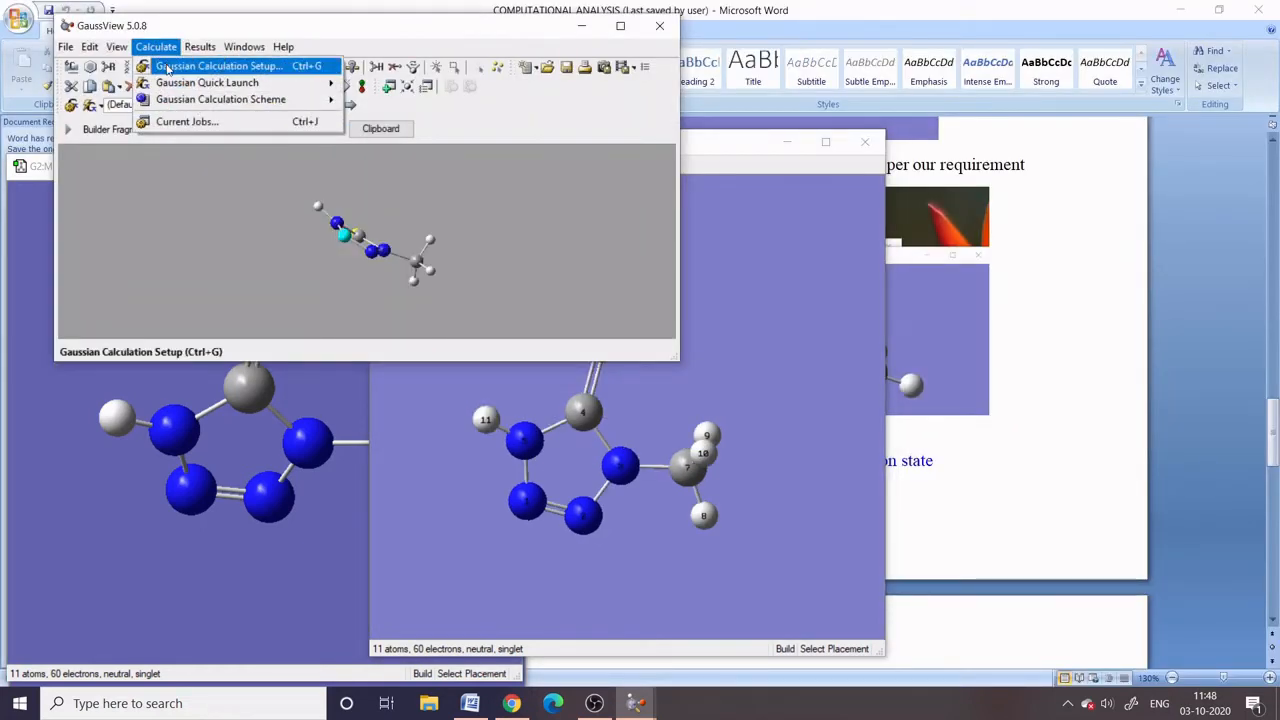
pyautogui.click(167, 67)
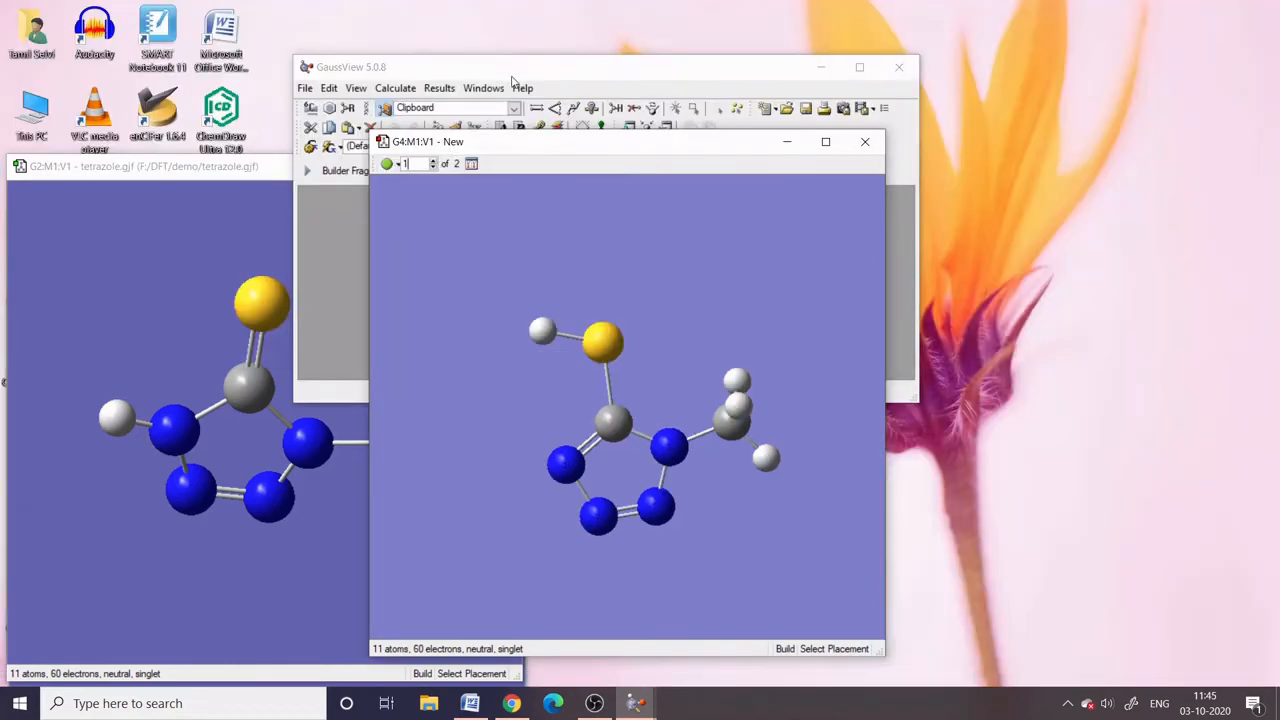
pyautogui.moveTo(512, 75); pyautogui.dragTo(512, 47)
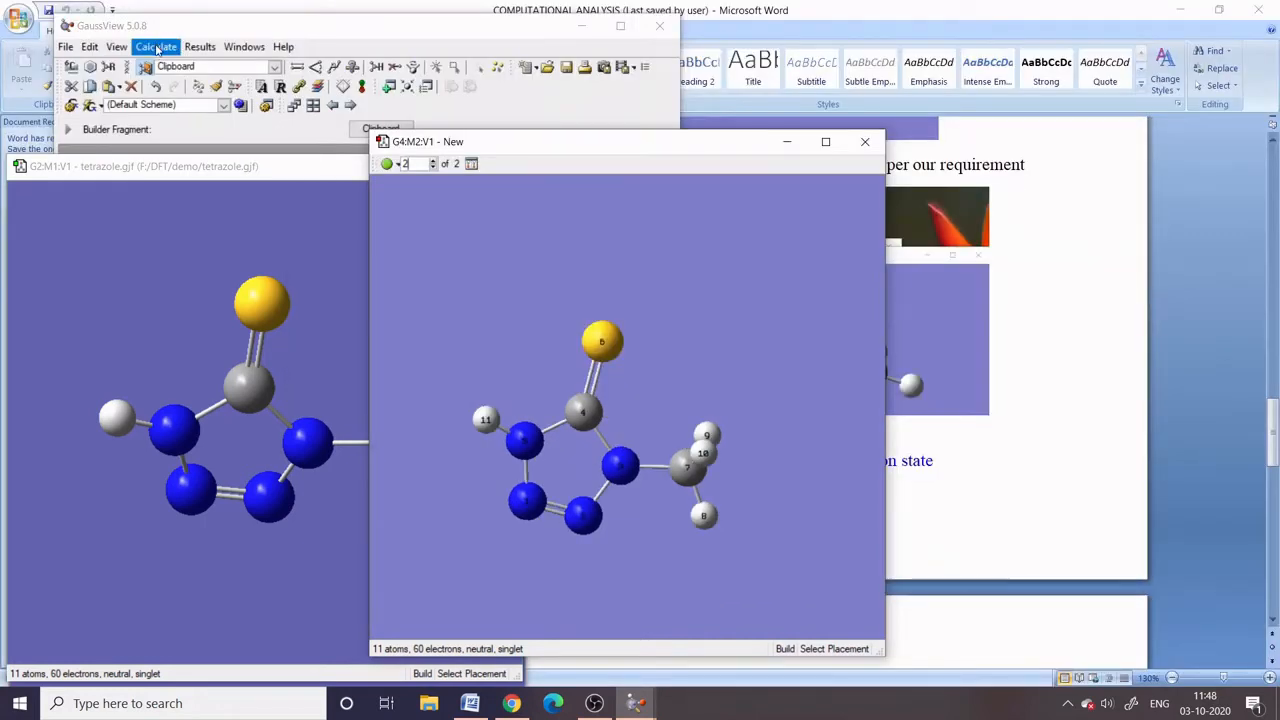
pyautogui.click(157, 48)
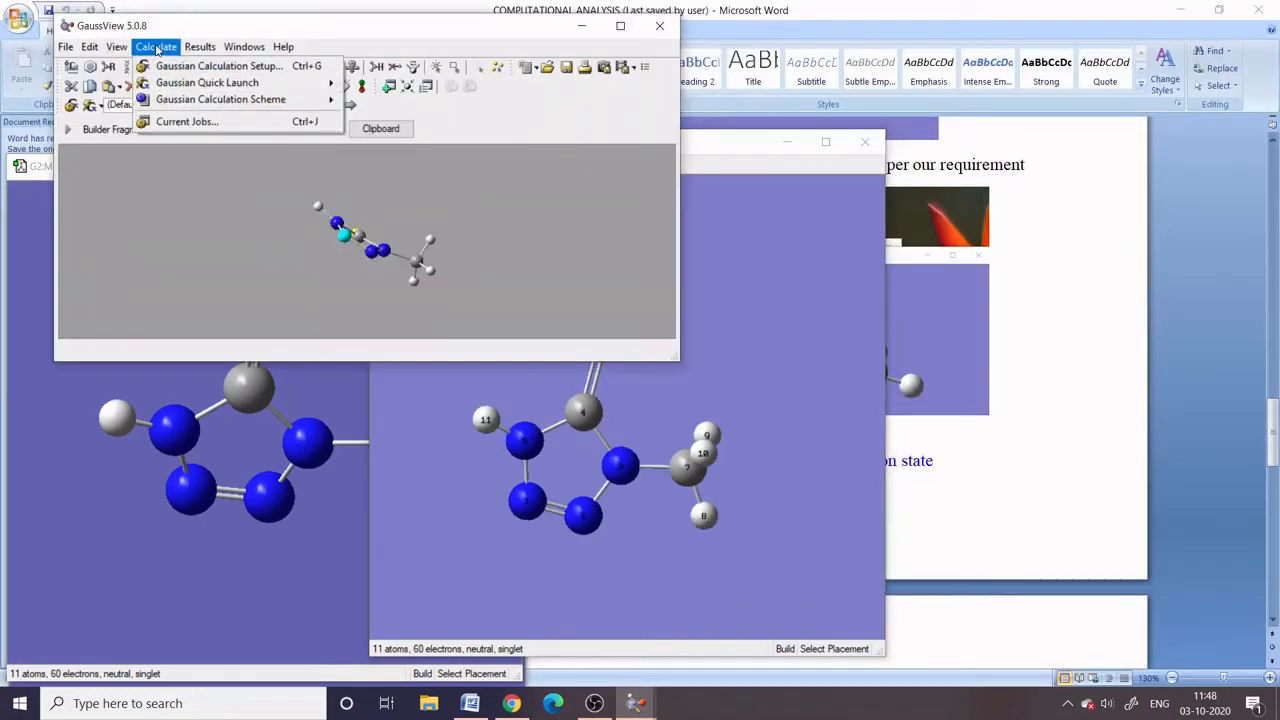
pyautogui.click(167, 67)
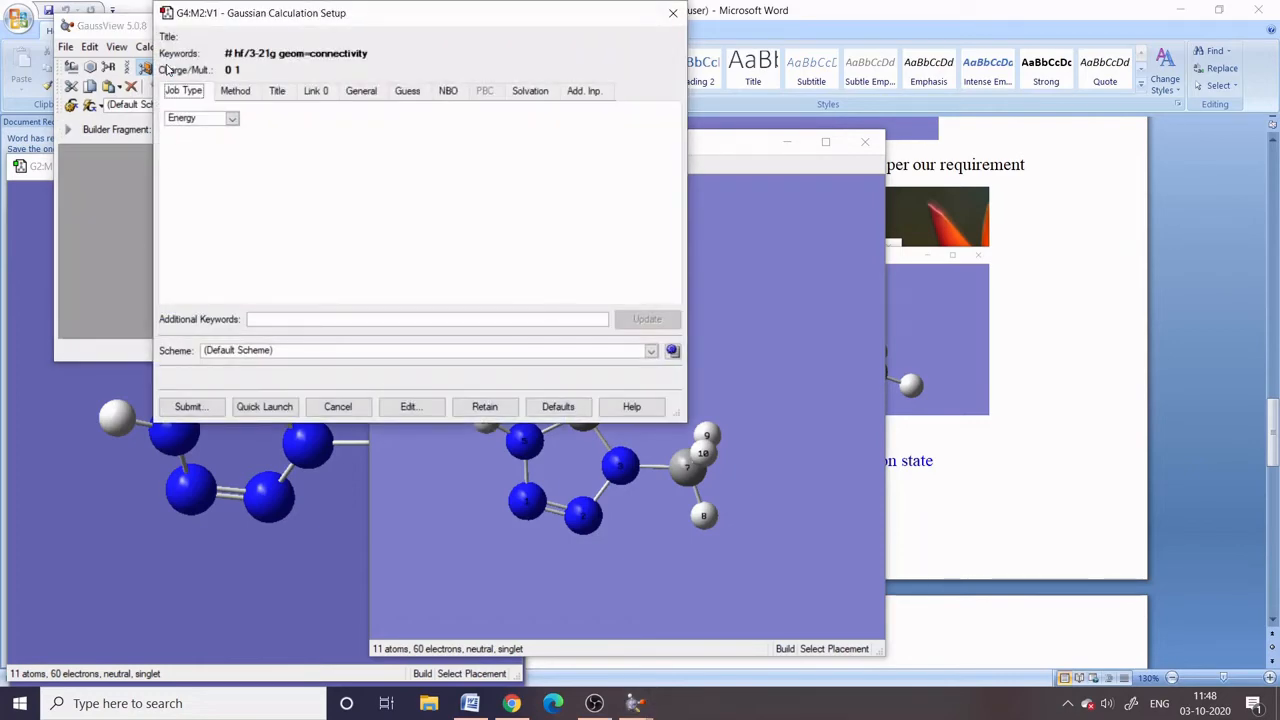
# Set the job type to Opt+Freq, optimizing to TS (QST2), with force constants calculated once and Raman kept at Default
pyautogui.click(232, 120)
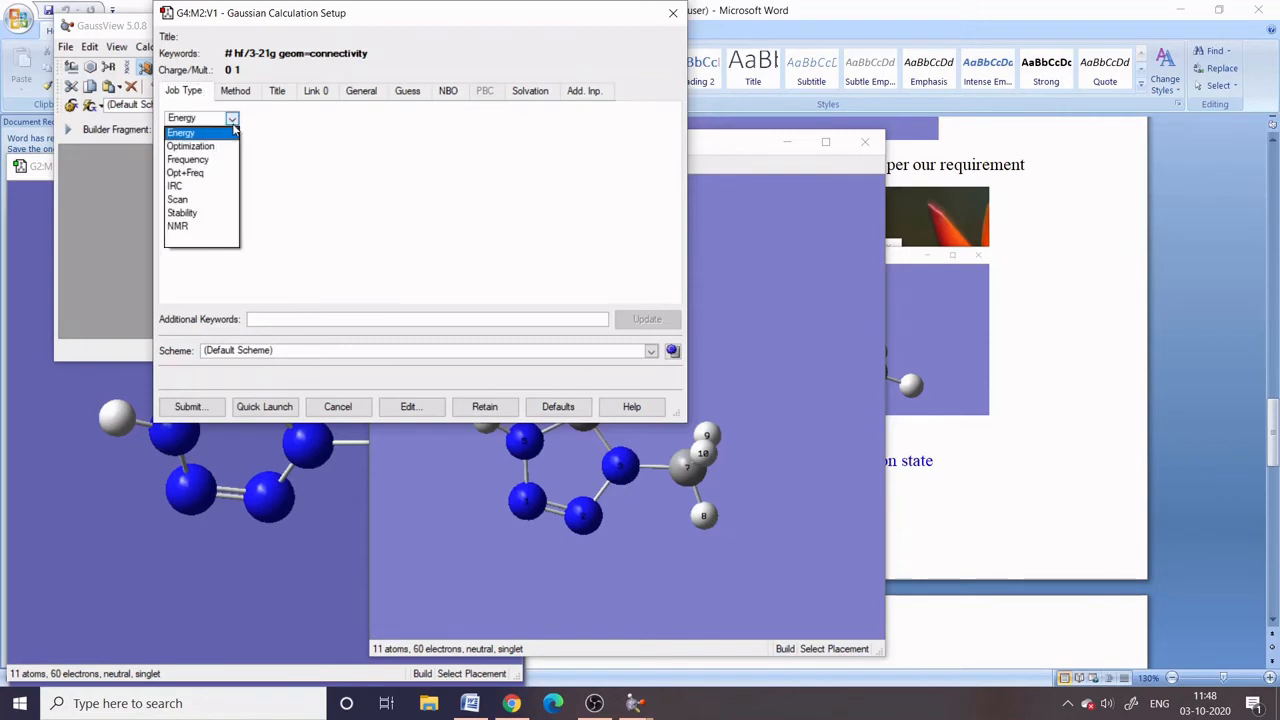
pyautogui.click(231, 172)
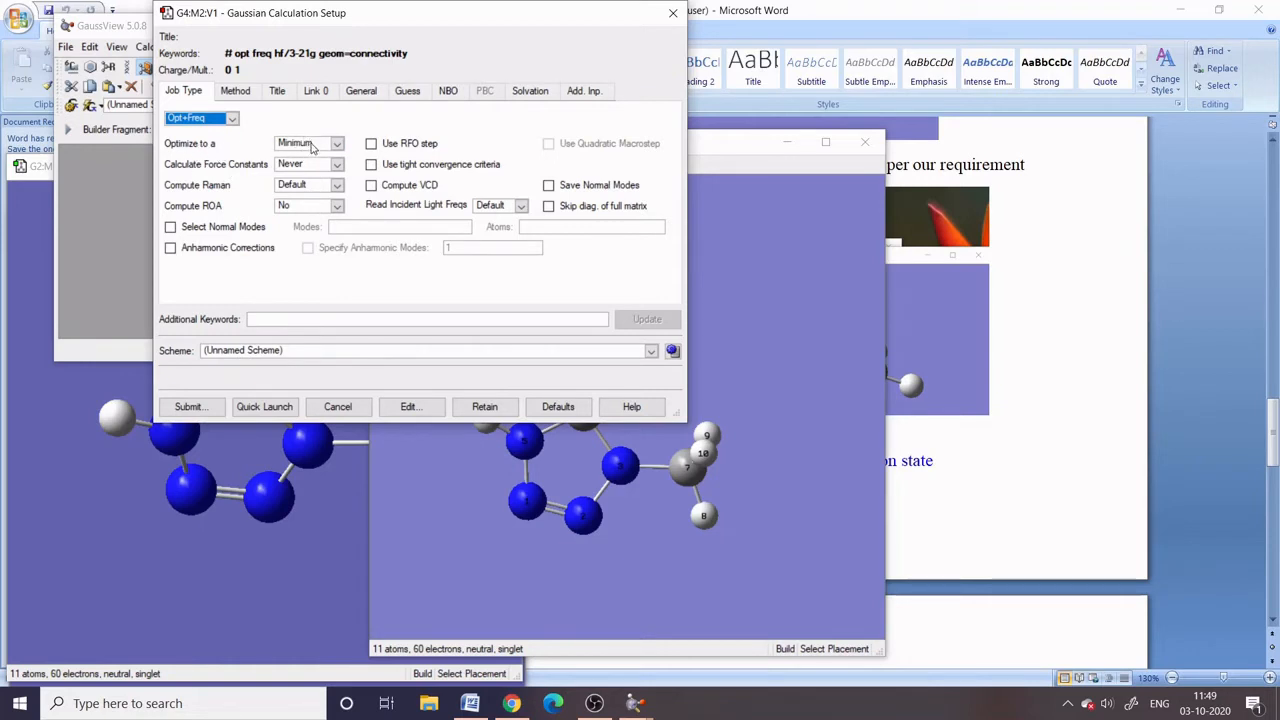
pyautogui.click(312, 146)
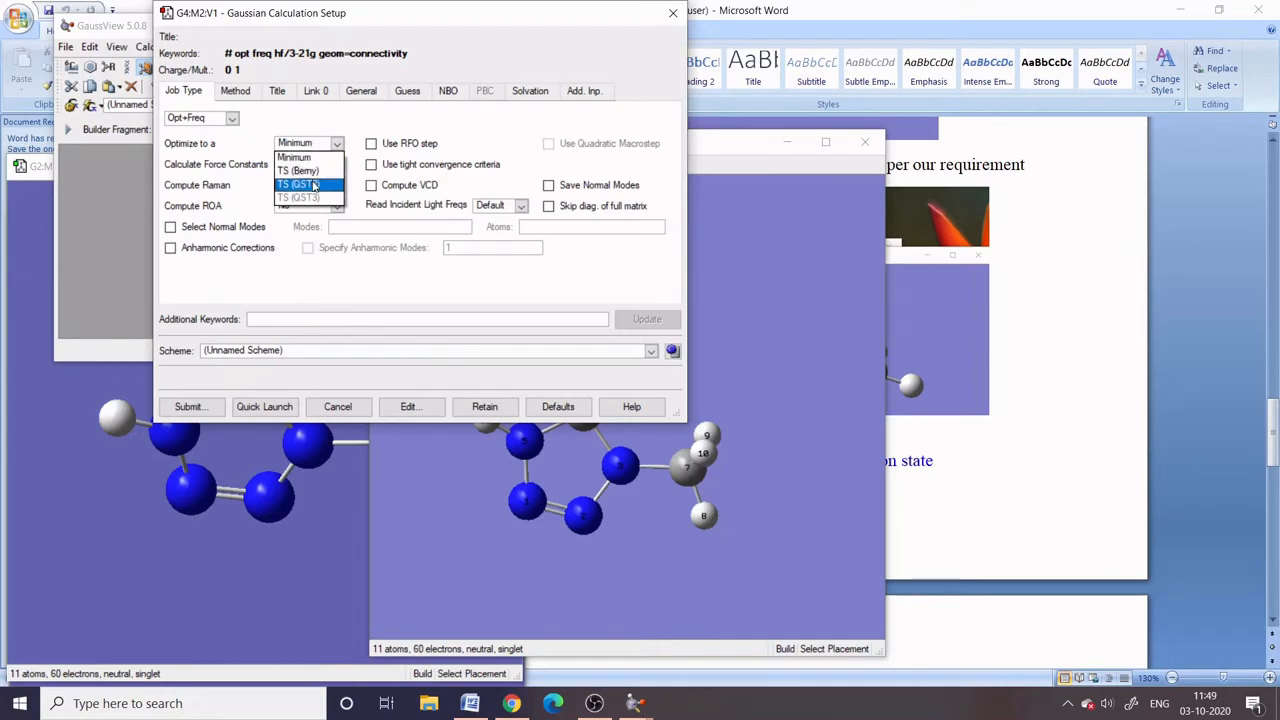
pyautogui.click(314, 186)
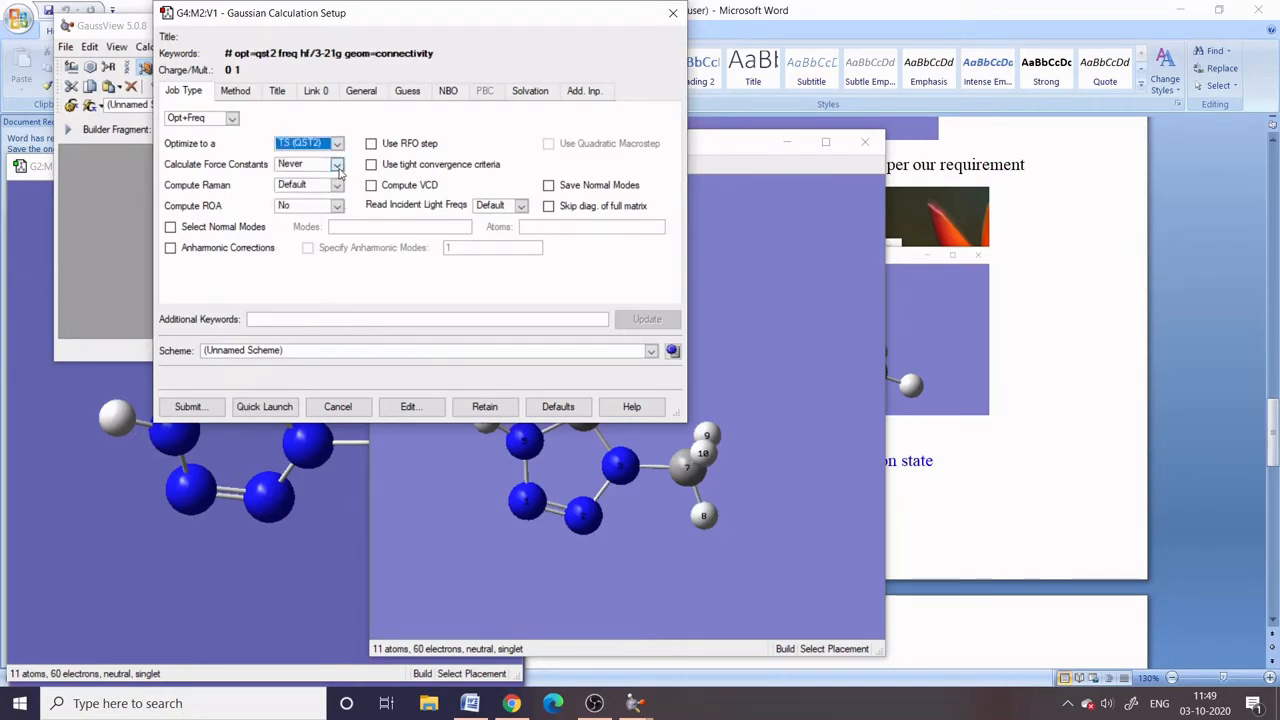
pyautogui.click(337, 166)
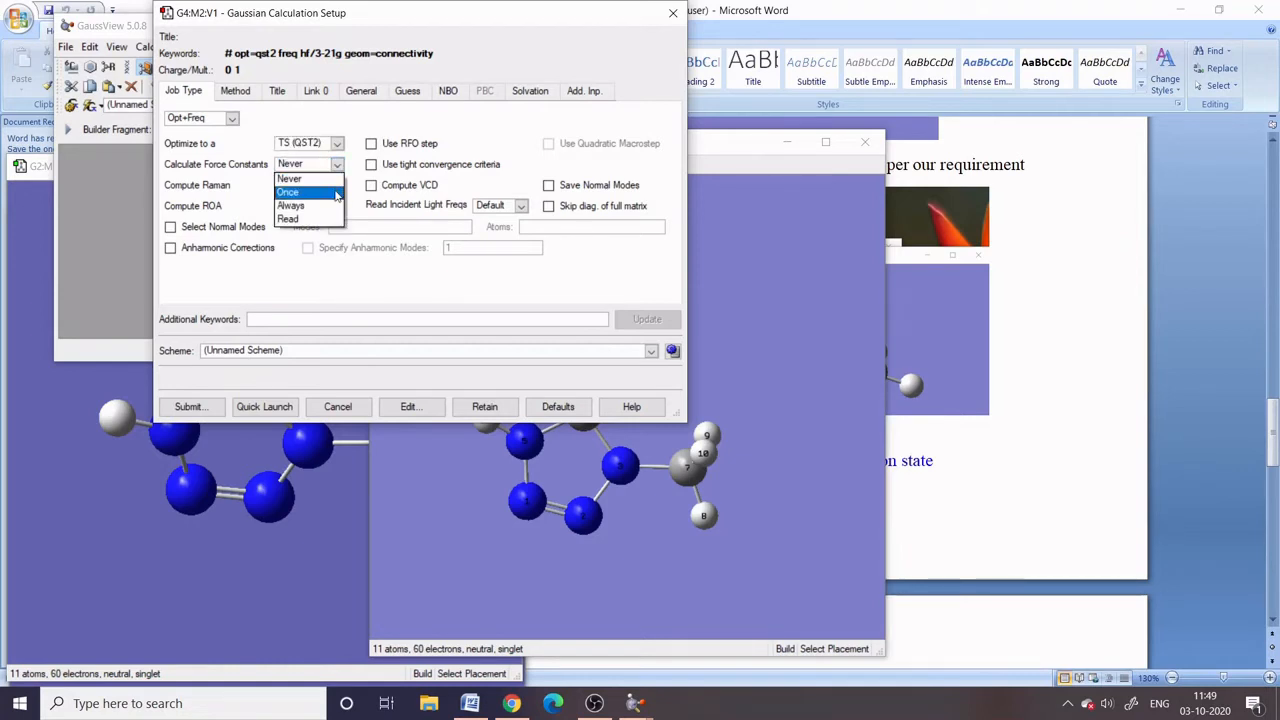
pyautogui.click(337, 196)
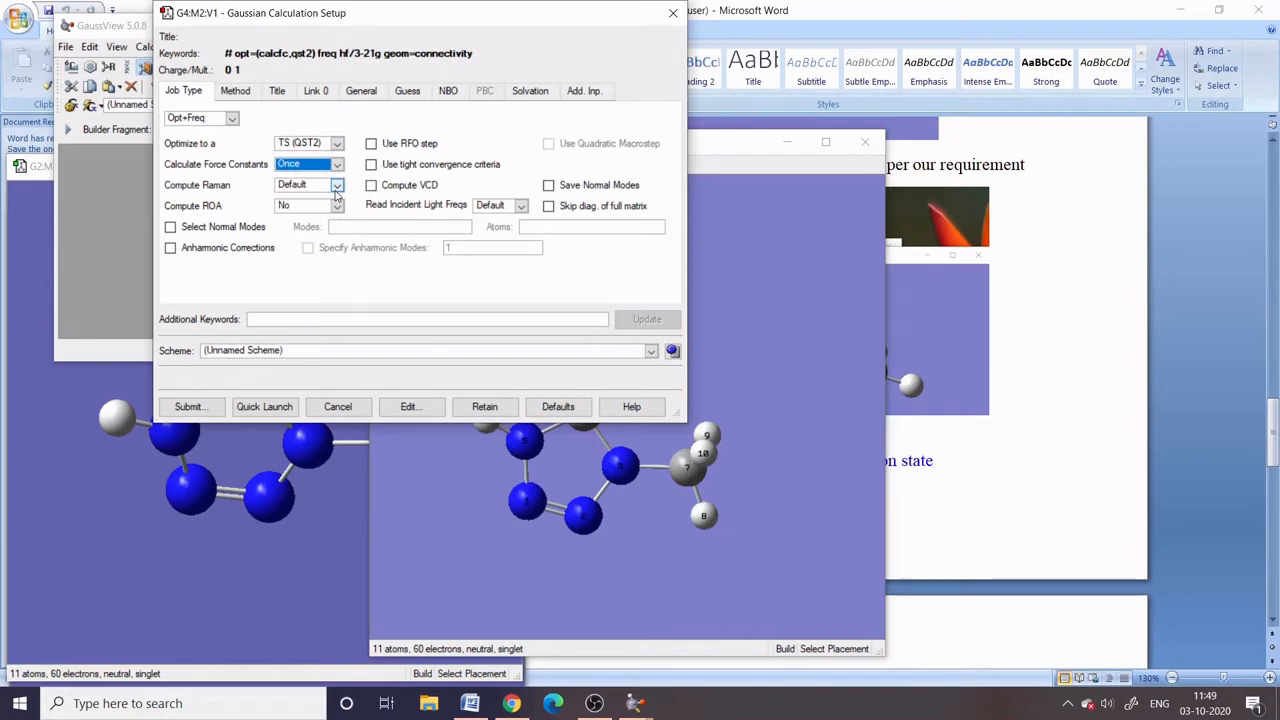
pyautogui.click(337, 186)
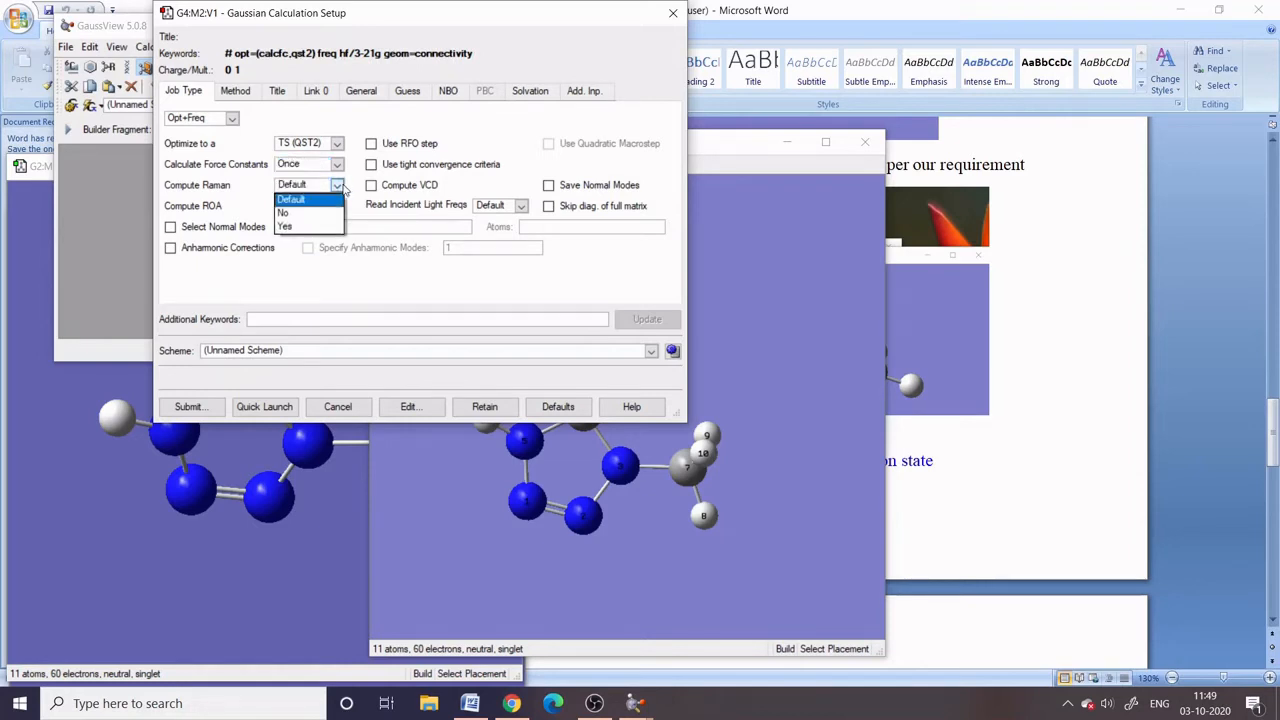
pyautogui.click(337, 196)
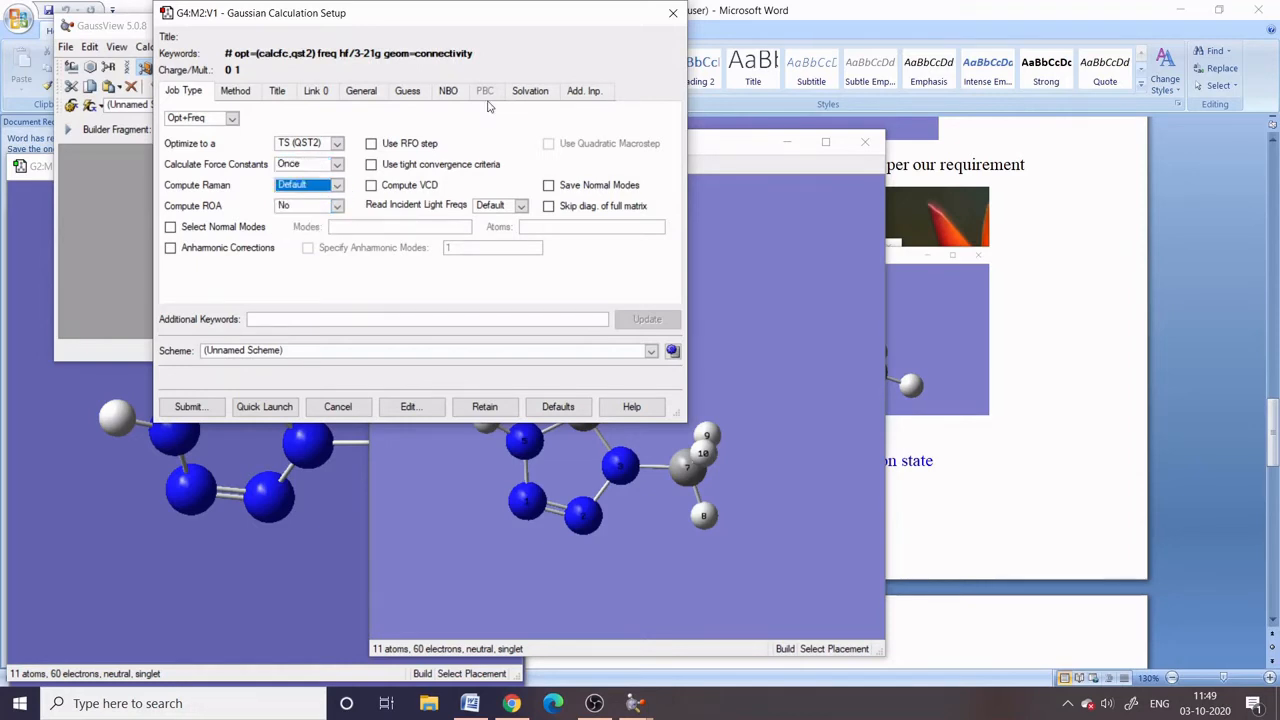
# Set the ground-state calculation method to DFT
pyautogui.click(245, 95)
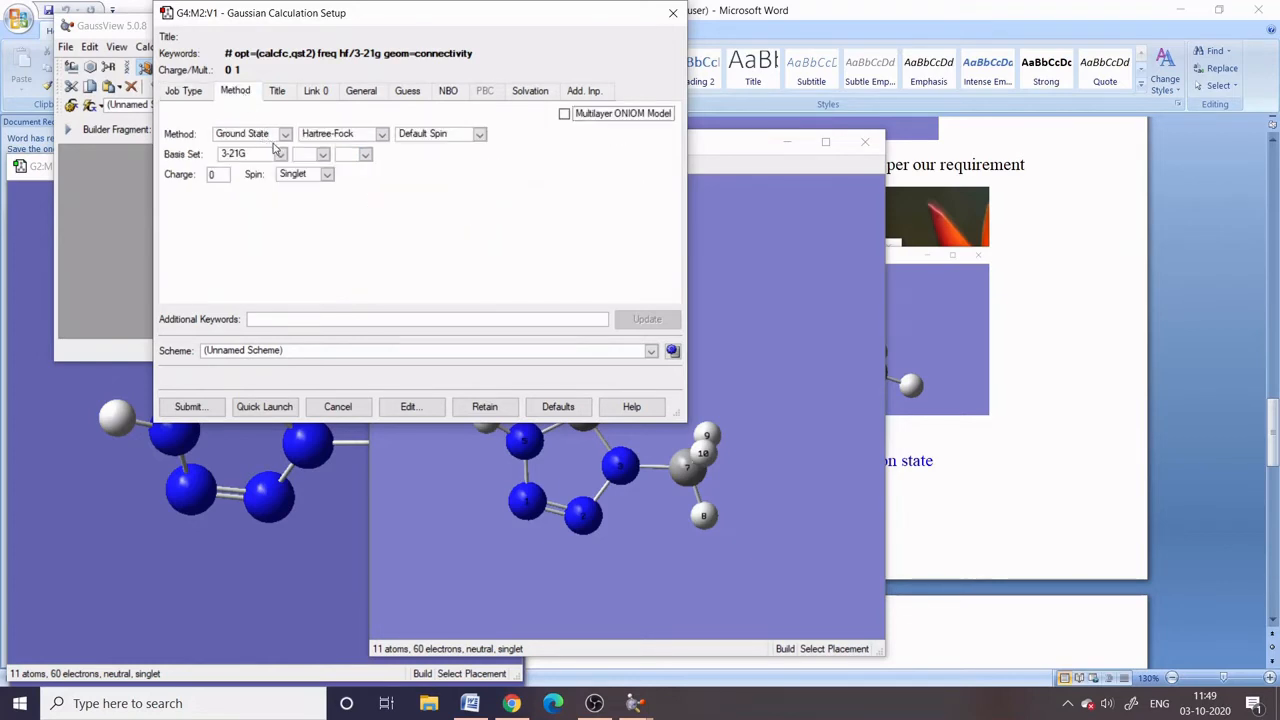
pyautogui.click(360, 136)
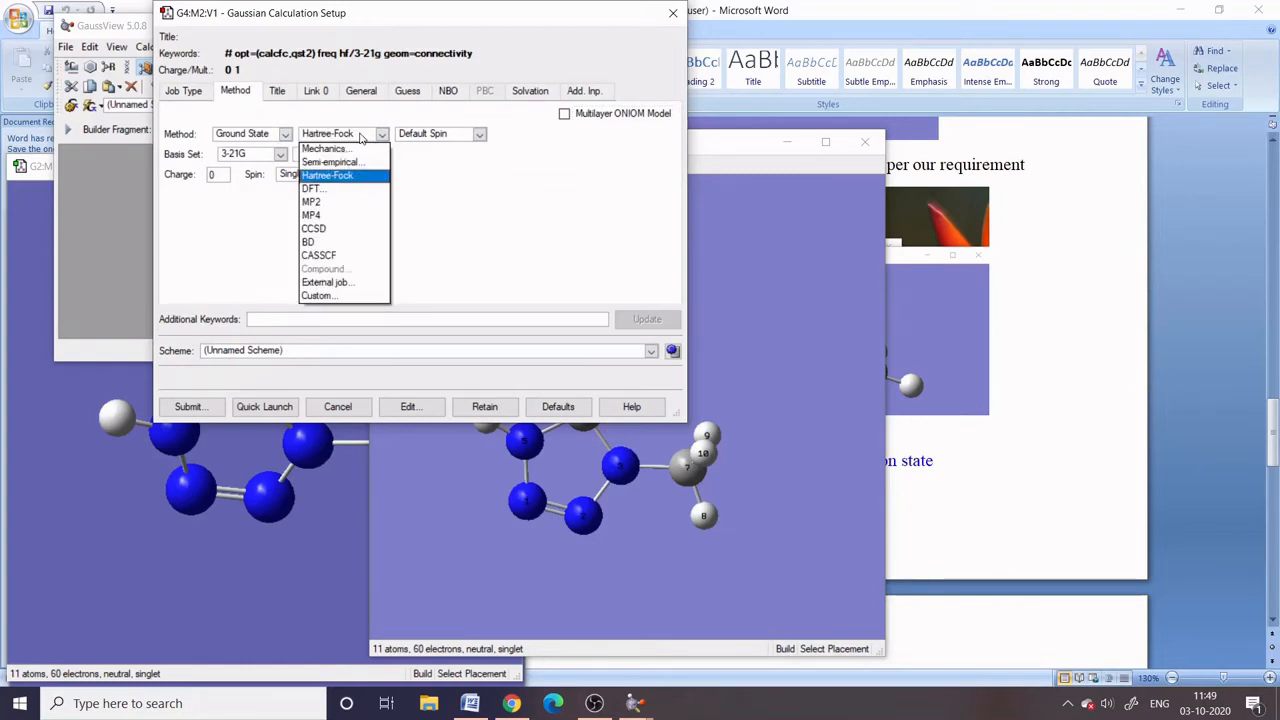
pyautogui.click(362, 190)
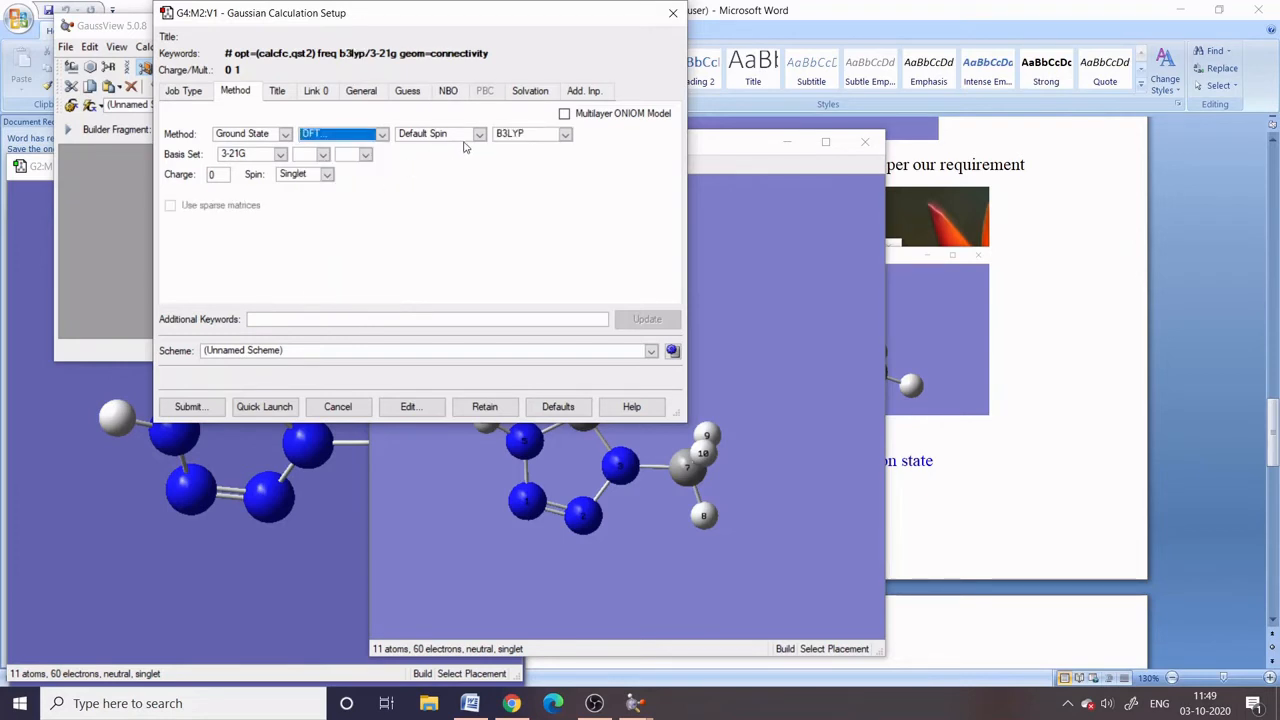
# Keep the B3LYP functional and set the basis set to 6-31+G(d) without a second polarization function
pyautogui.click(544, 137)
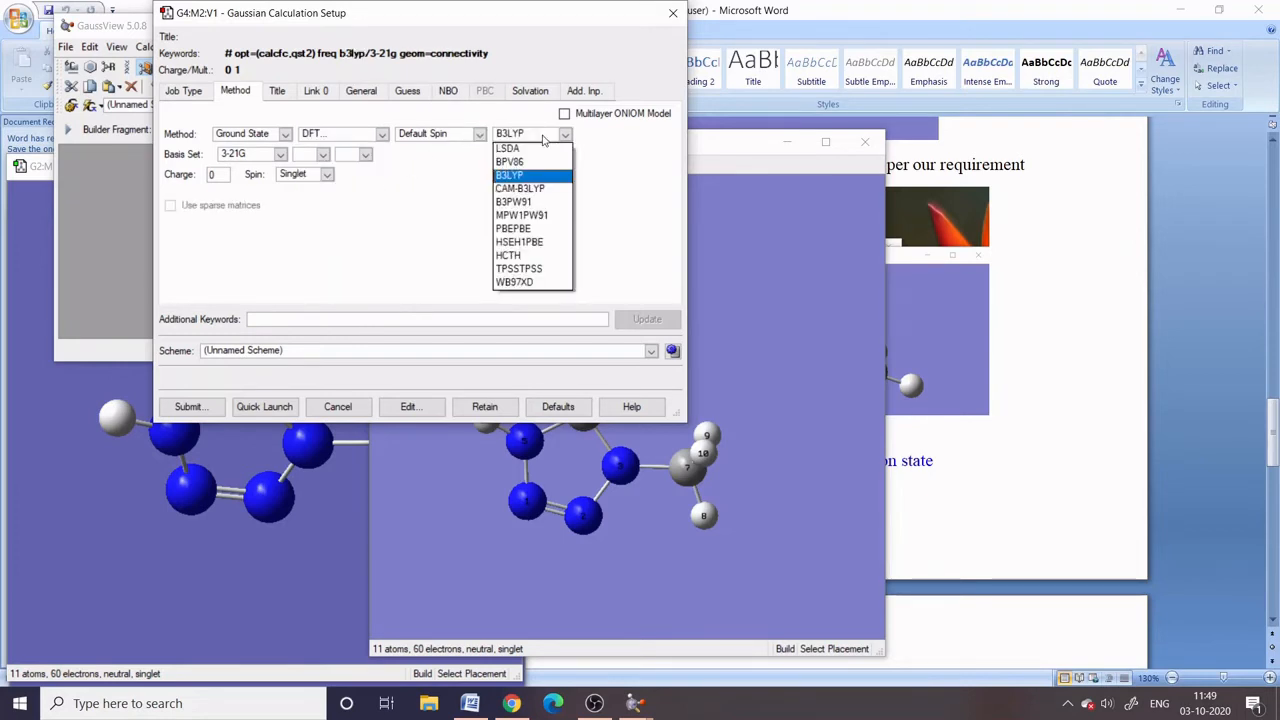
pyautogui.click(544, 137)
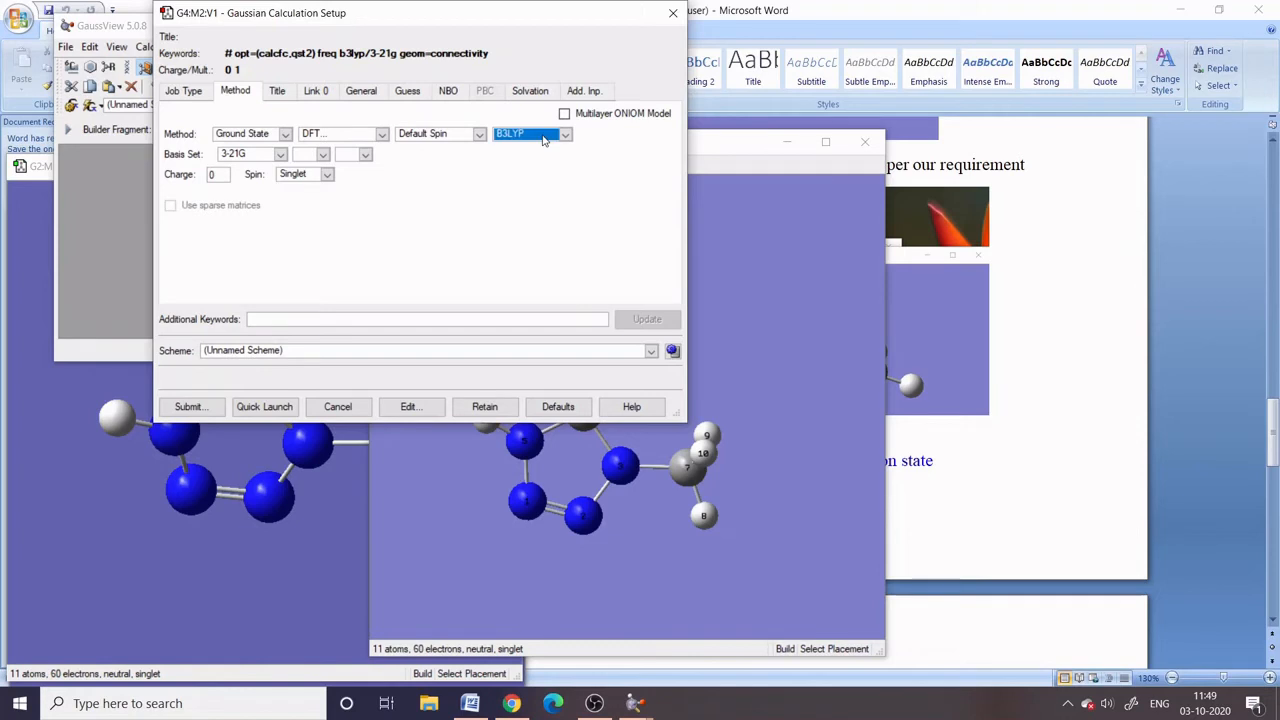
pyautogui.click(256, 155)
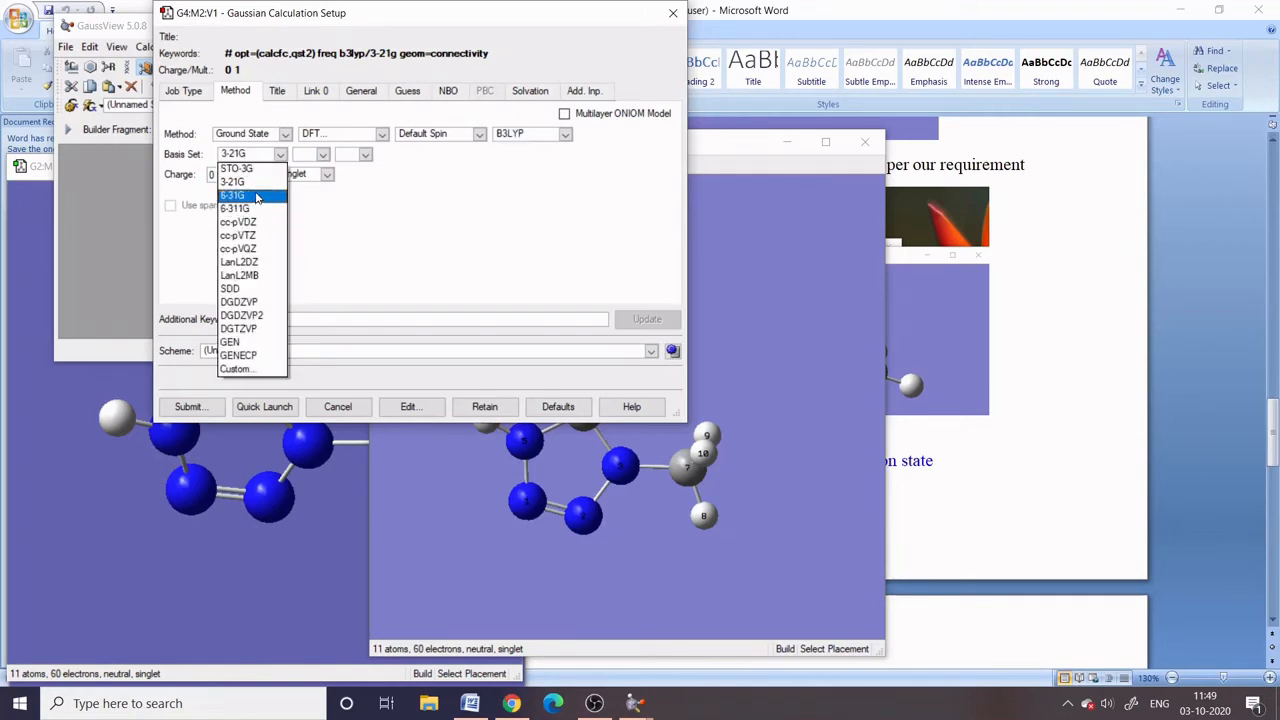
pyautogui.click(256, 196)
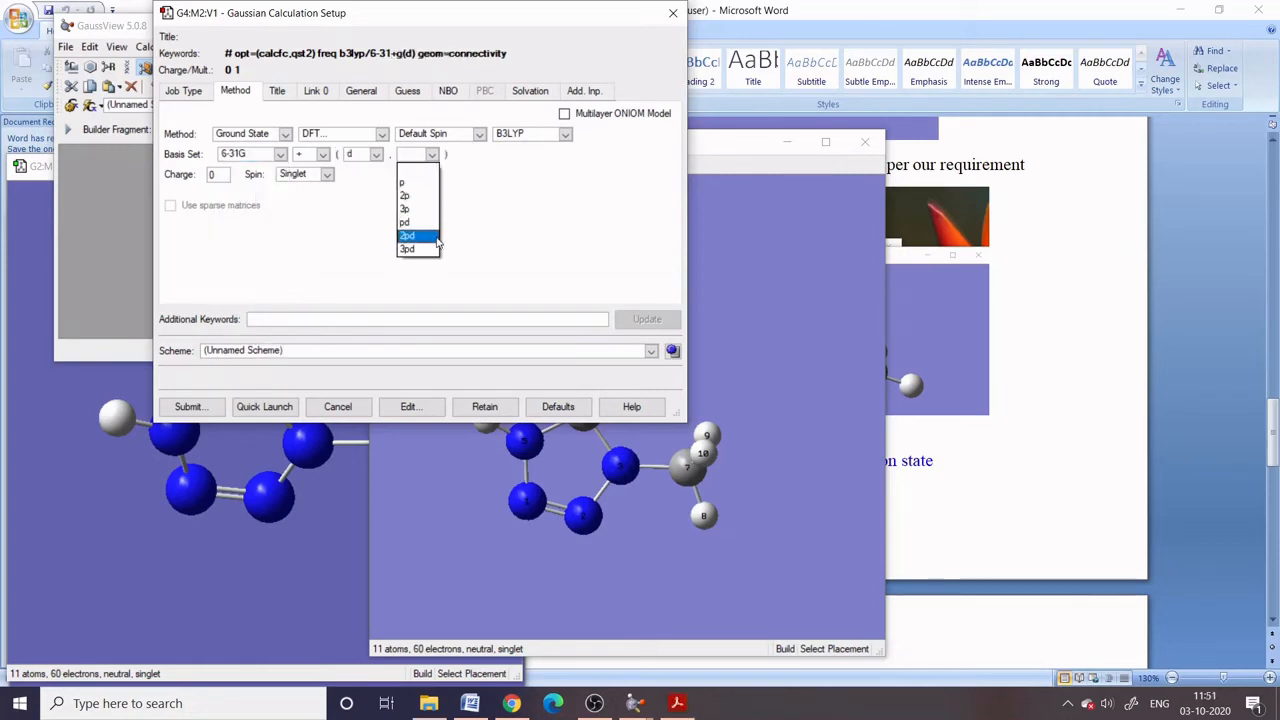
pyautogui.click(503, 220)
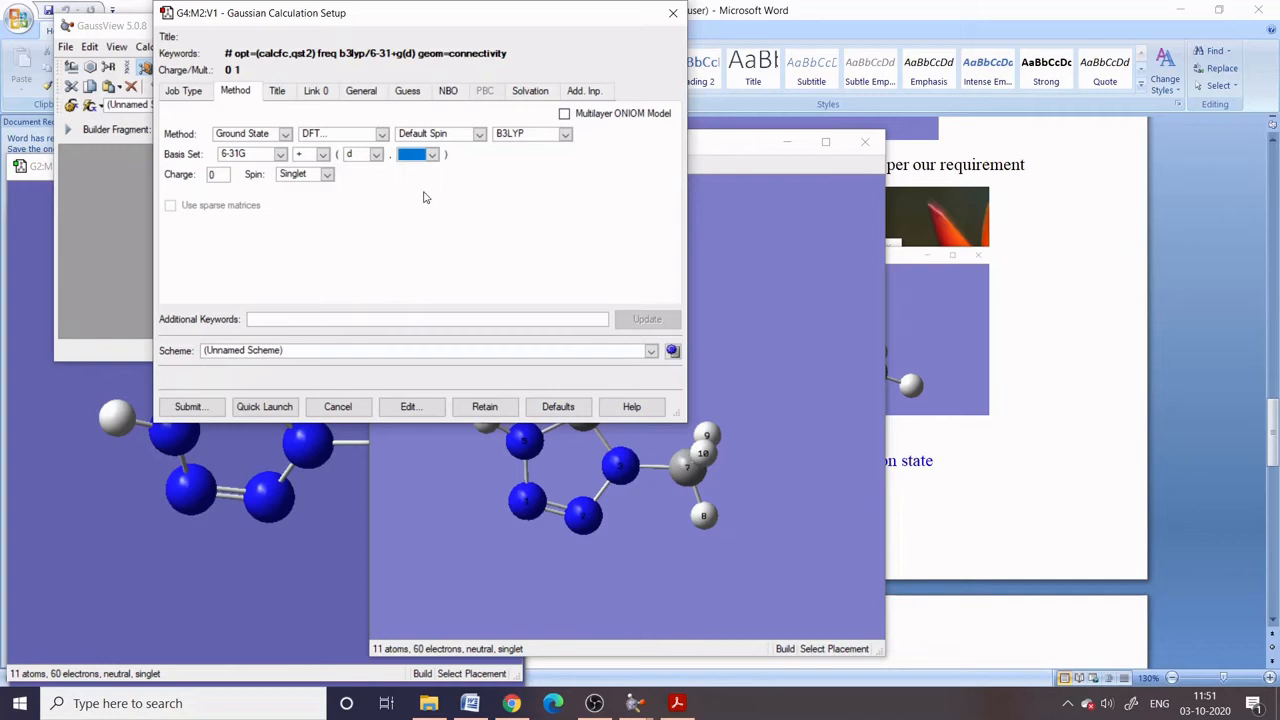
# Review the basis set's polarization function choices from d to 3df and keep d selected
pyautogui.click(375, 156)
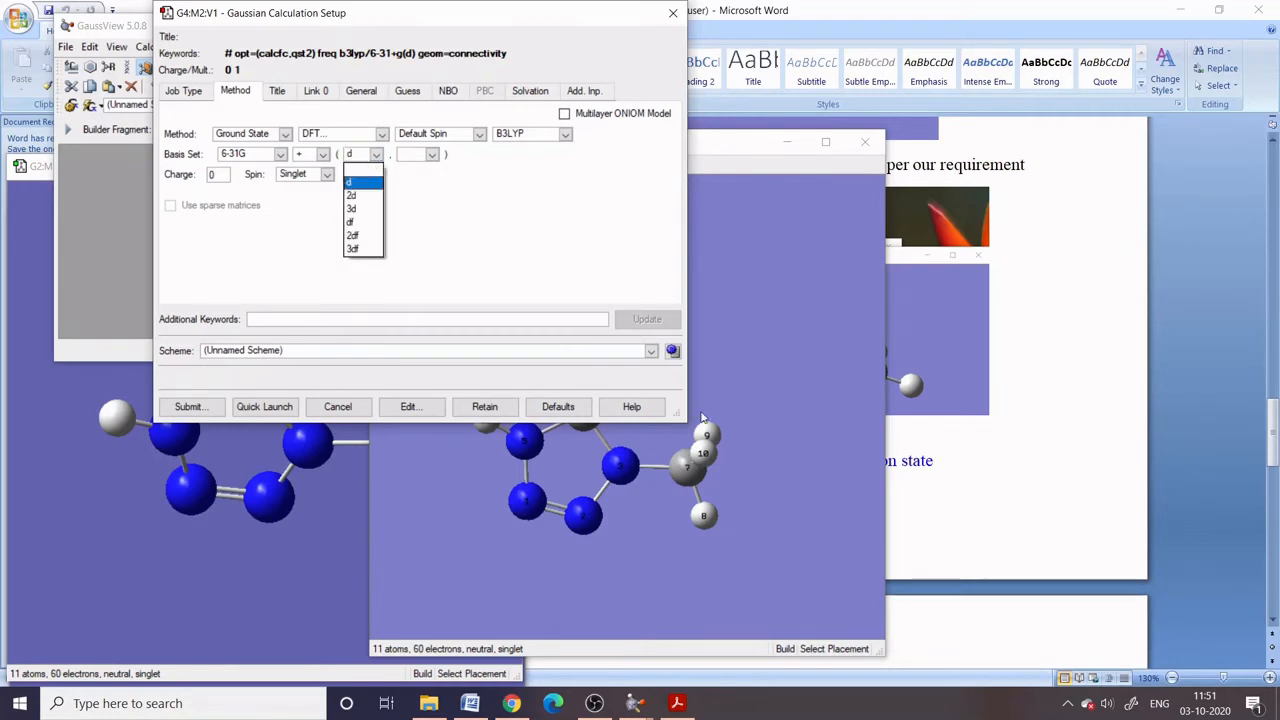
pyautogui.click(678, 704)
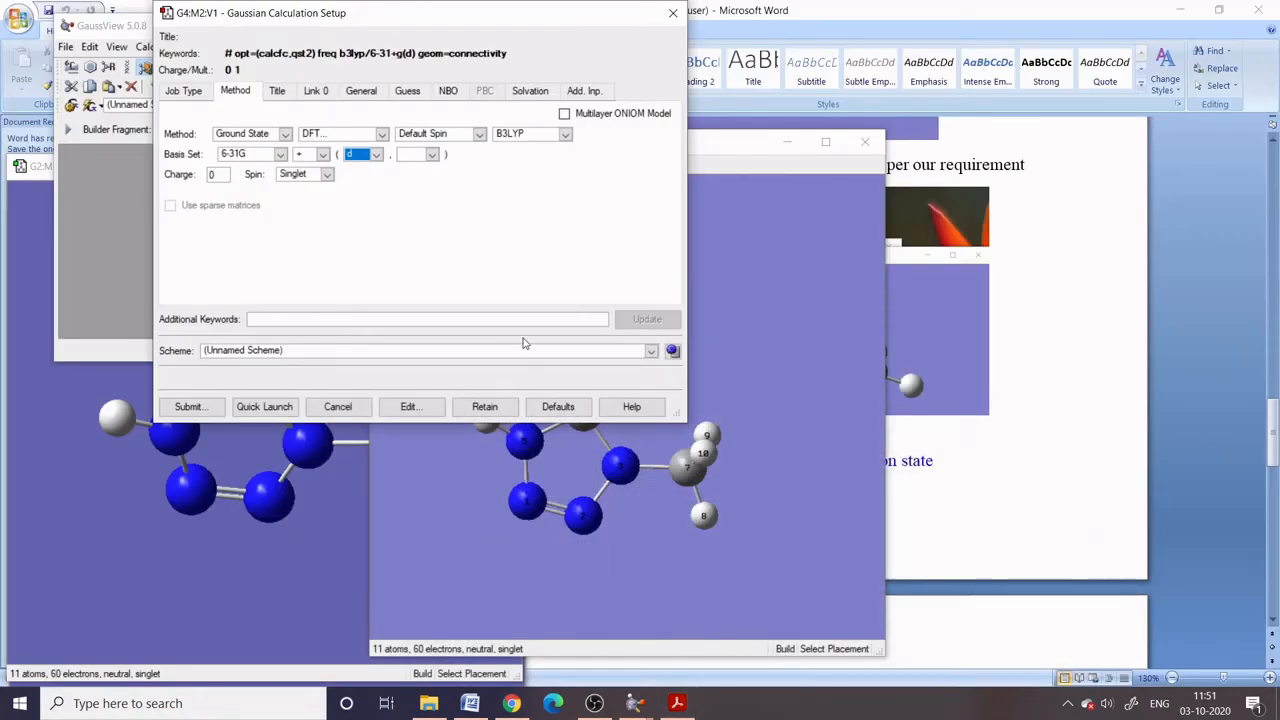
pyautogui.click(375, 155)
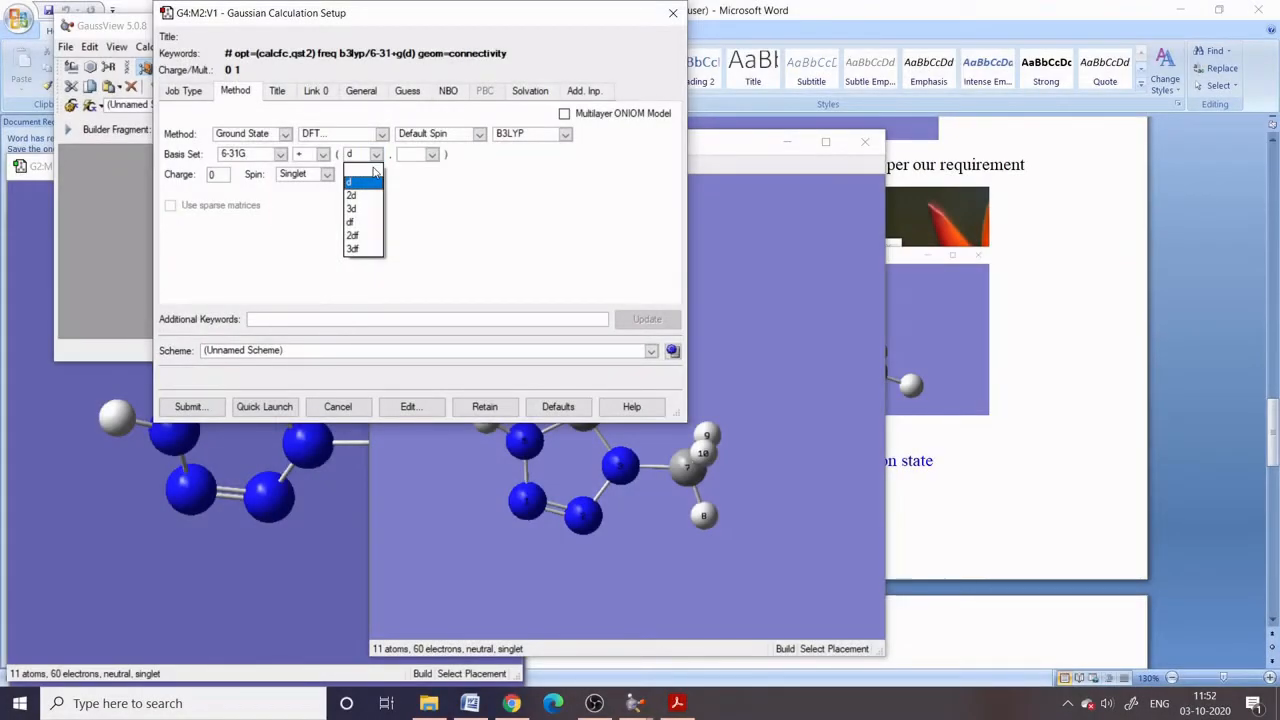
pyautogui.press('Down')
pyautogui.press('Down')
pyautogui.press('Down')
pyautogui.press('Down')
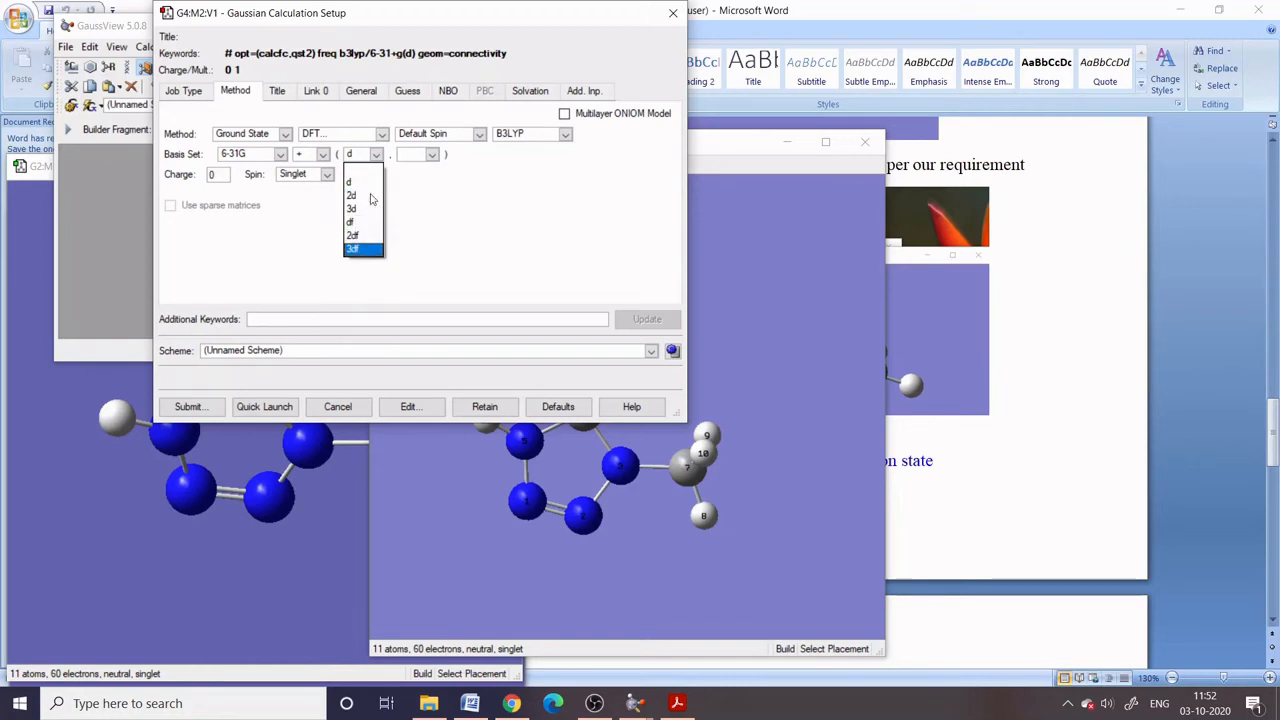
pyautogui.press('Up')
pyautogui.press('Up')
pyautogui.press('Up')
pyautogui.press('Up')
pyautogui.press('Up')
pyautogui.press('Up')
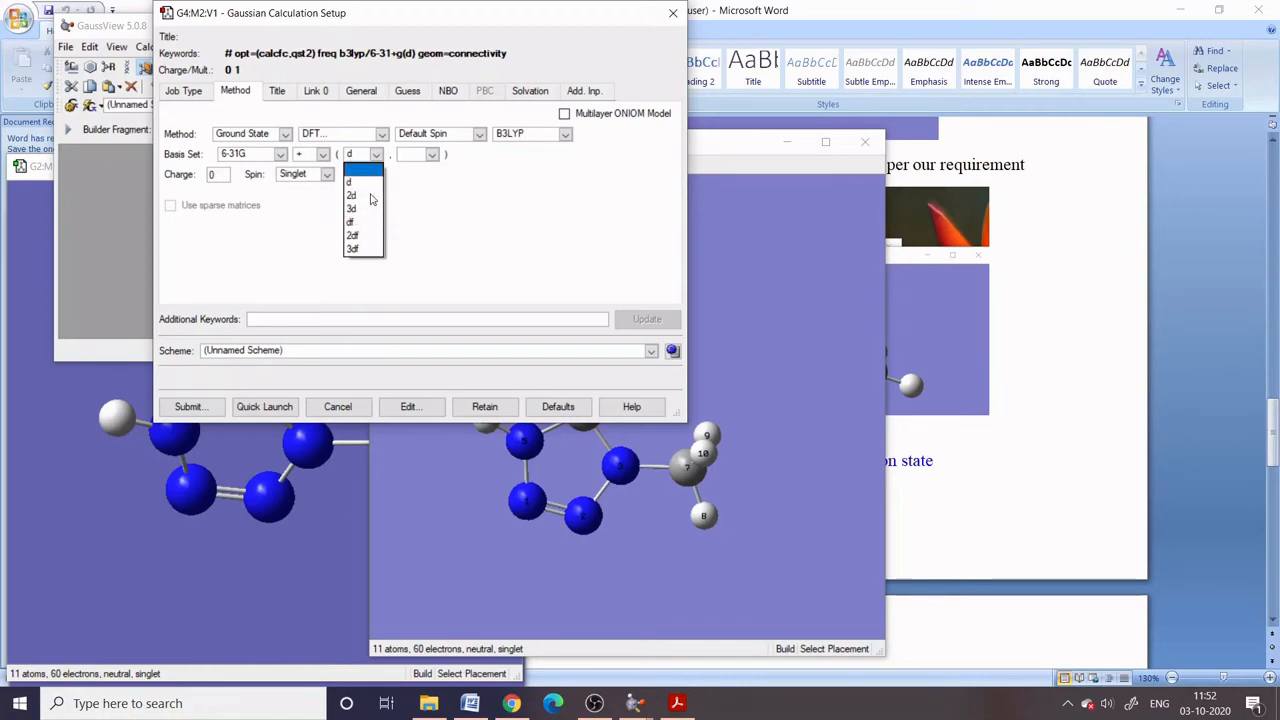
pyautogui.press('Down')
pyautogui.press('Return')
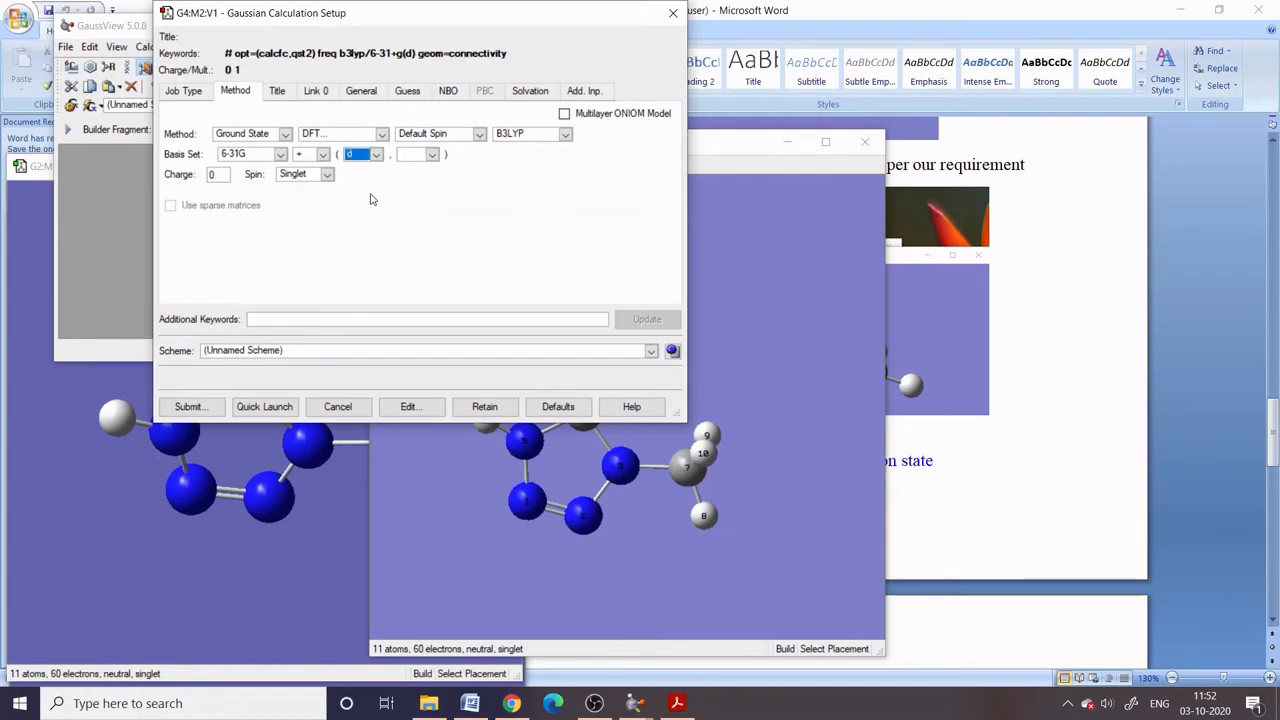
pyautogui.click(416, 160)
pyautogui.click(277, 91)
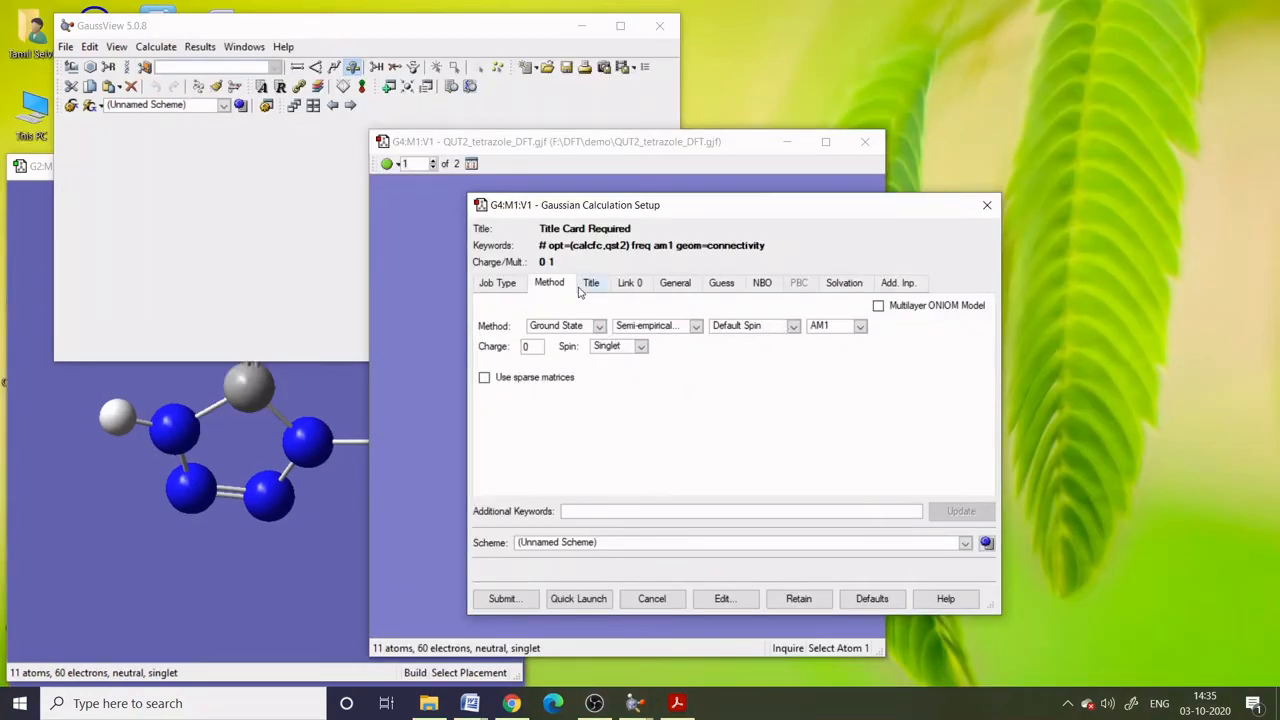
# In the QUT2_tetrazole_DFT calculation setup, keep the ground-state method at Semi-empirical with Default Spin and AM1
pyautogui.click(638, 327)
pyautogui.click(638, 328)
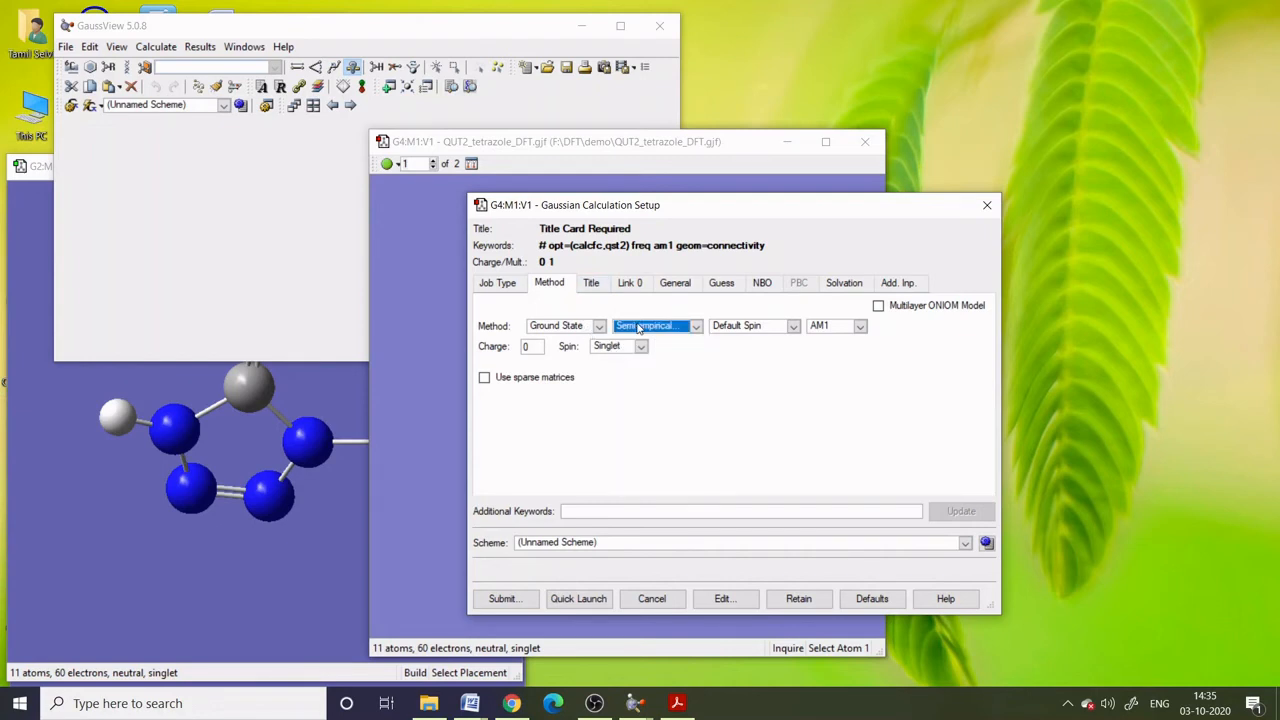
pyautogui.click(795, 327)
pyautogui.click(788, 330)
pyautogui.click(843, 326)
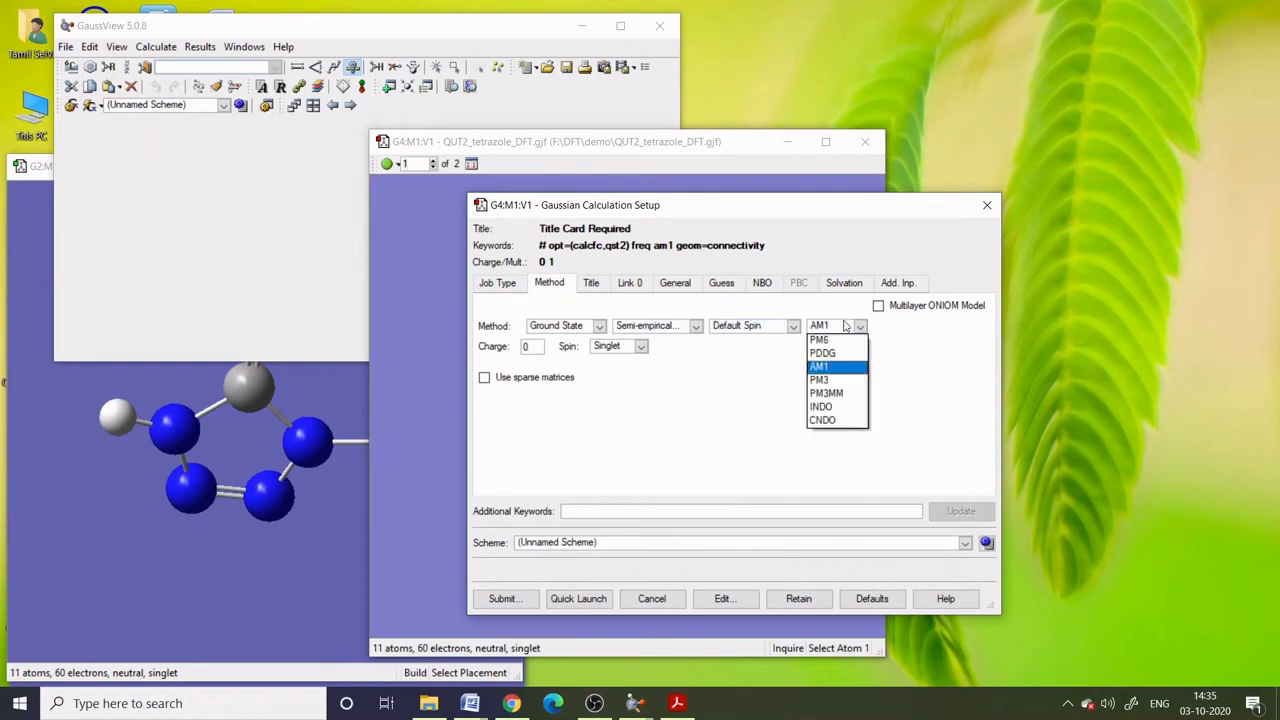
pyautogui.click(836, 372)
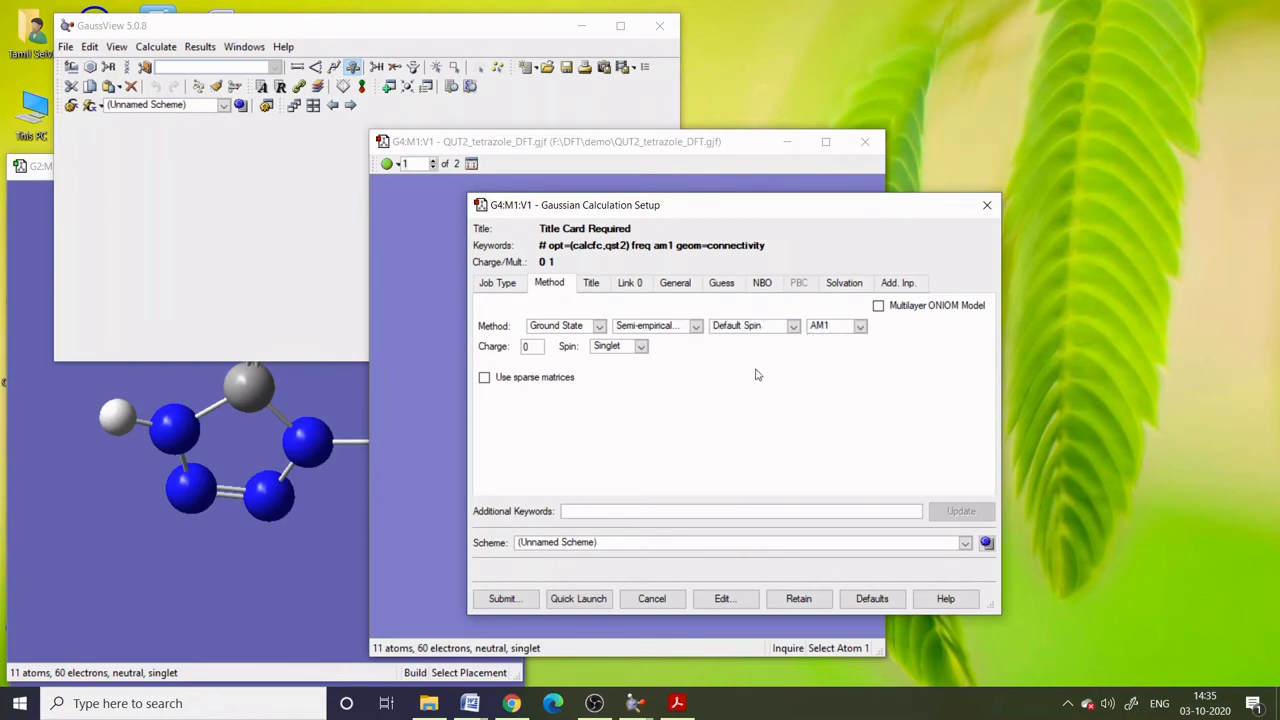
# Set the job title to TS-calculation_tetrazole and check the Link 0, General, Guess and NBO settings
pyautogui.click(591, 284)
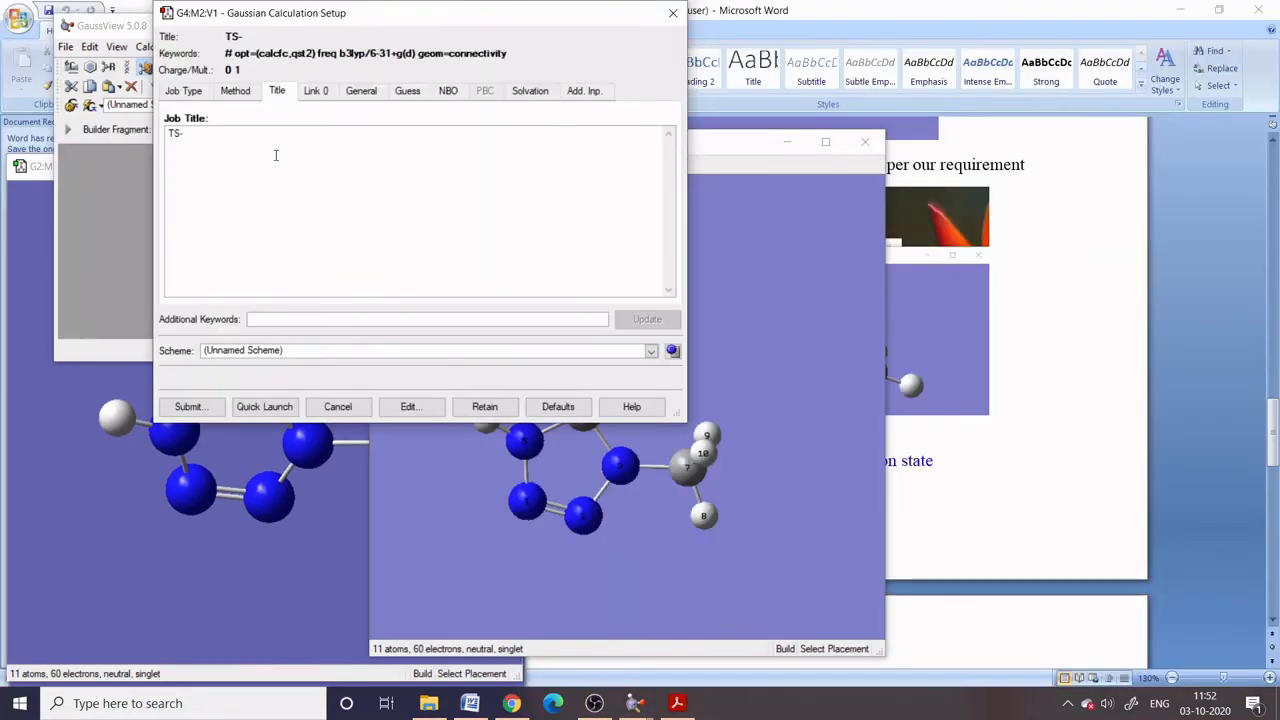
pyautogui.write('-calculation_tetra')
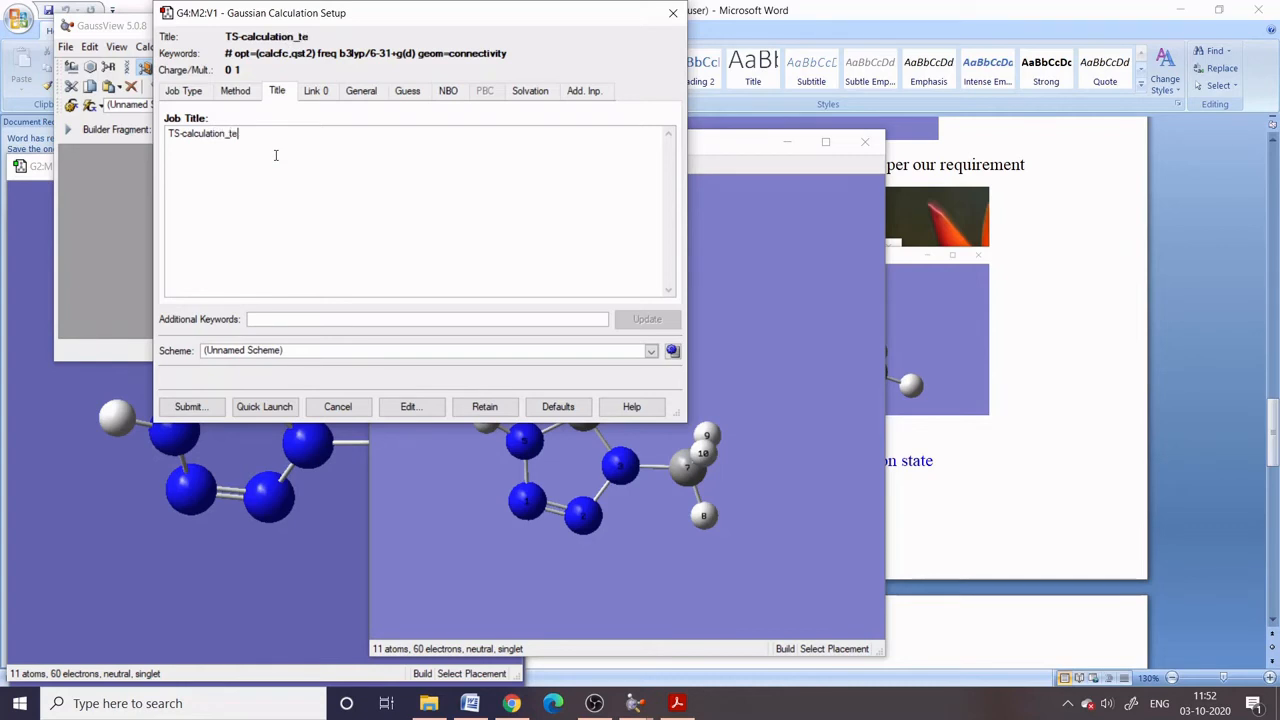
pyautogui.write('zole')
pyautogui.click(318, 93)
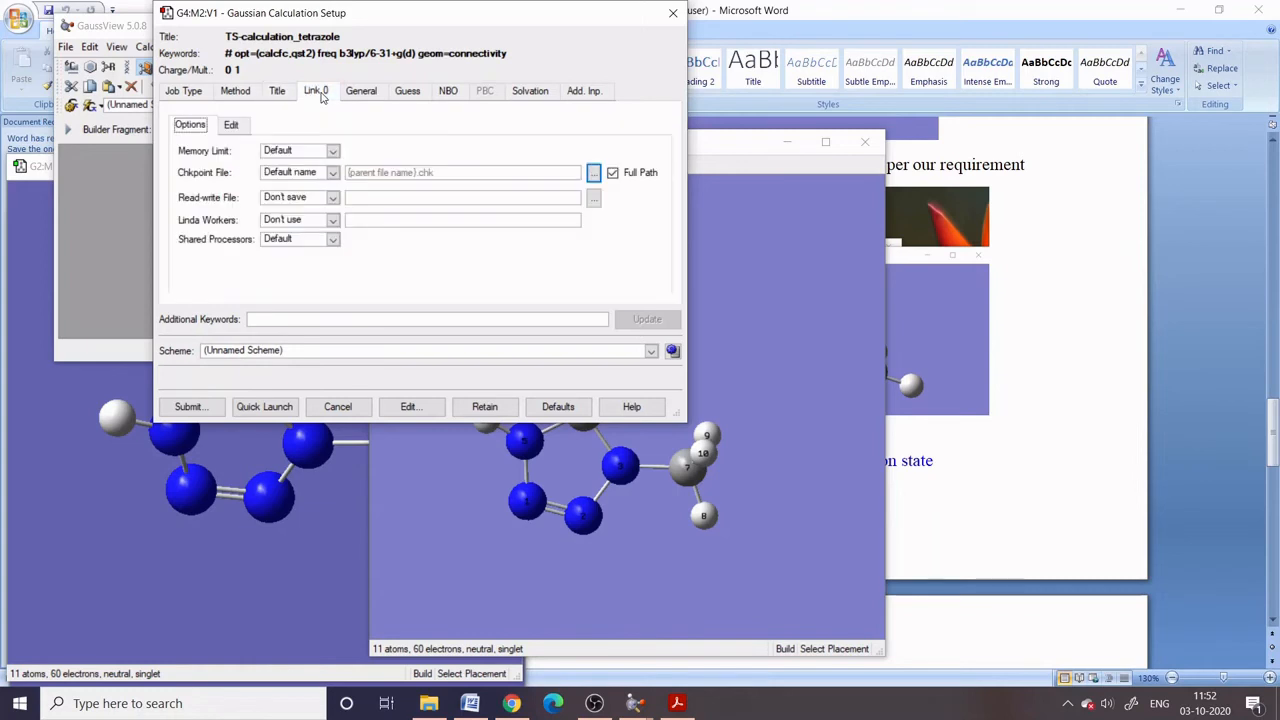
pyautogui.click(363, 92)
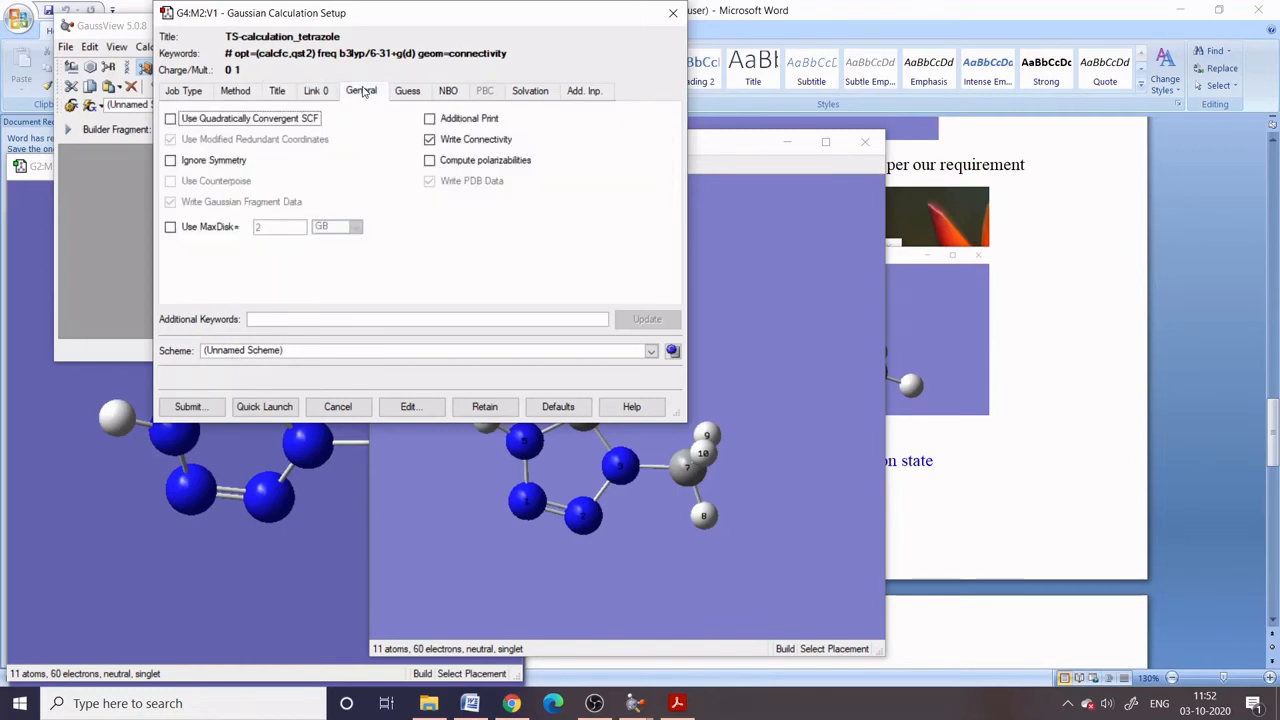
pyautogui.click(407, 92)
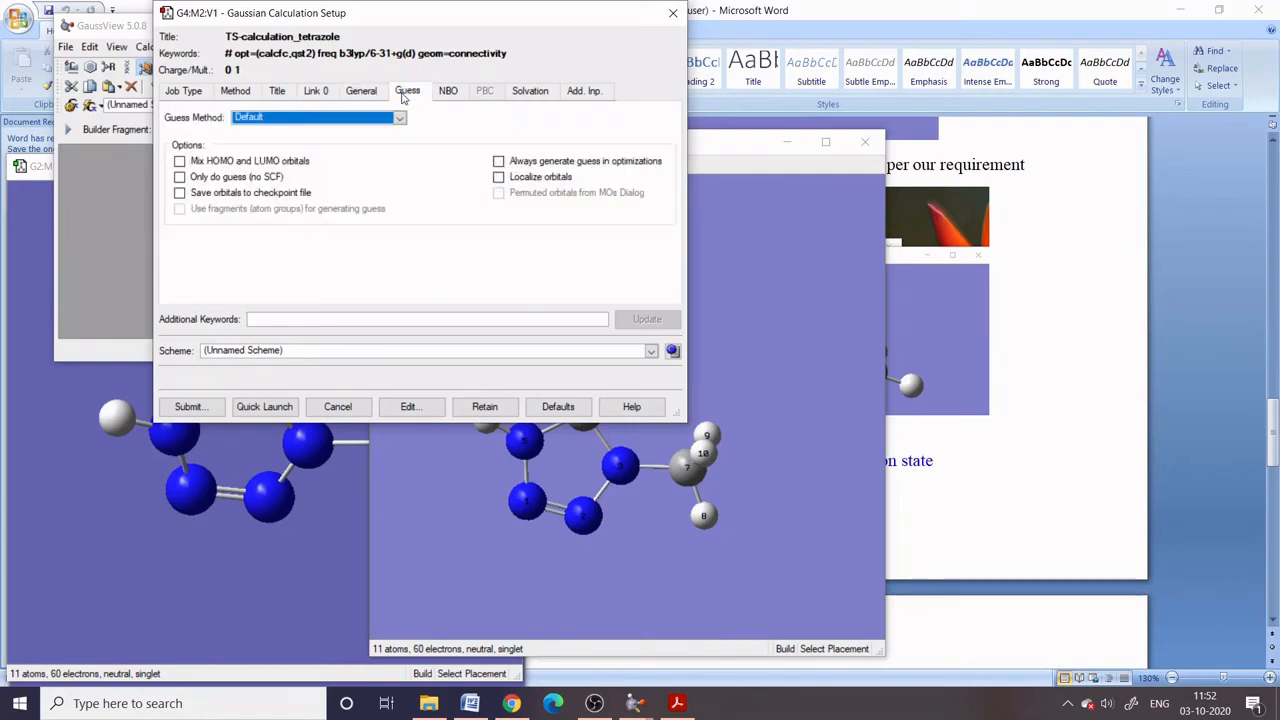
pyautogui.click(445, 93)
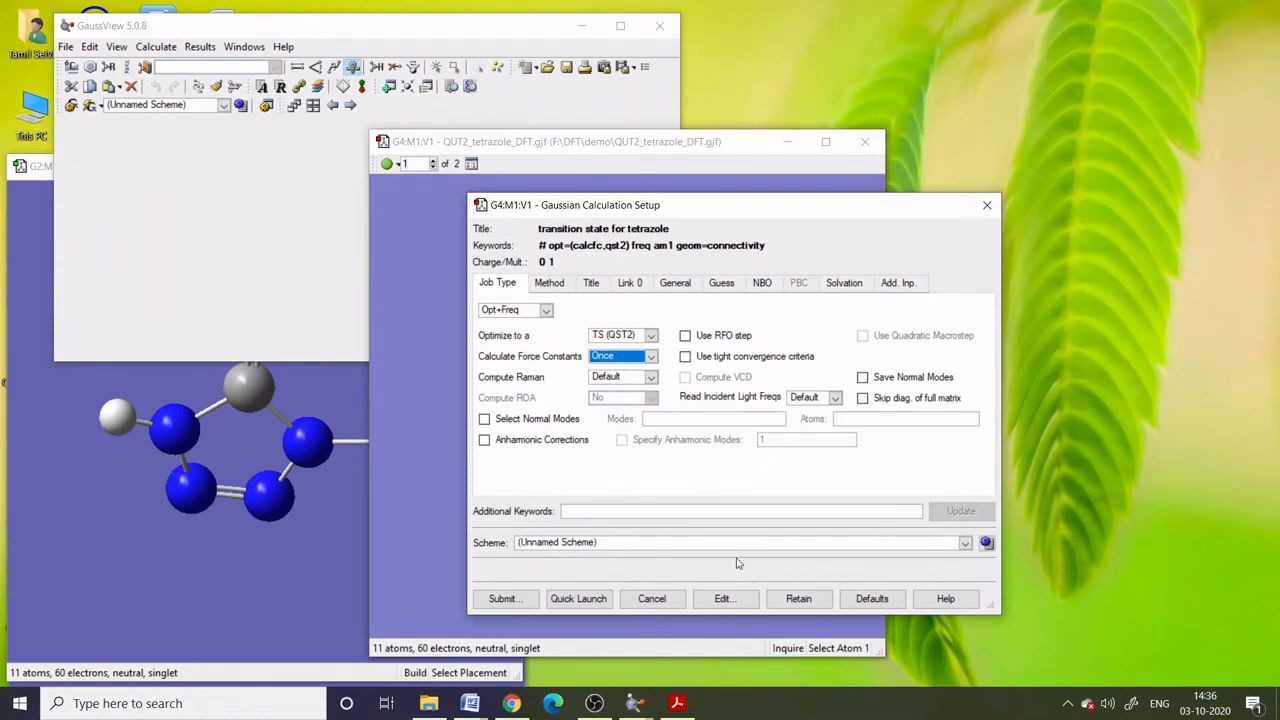
# Submit the QST2 calculation to Gaussian, saving its input file as QUT2_tetrazole_AIM in the demo folder
pyautogui.click(512, 603)
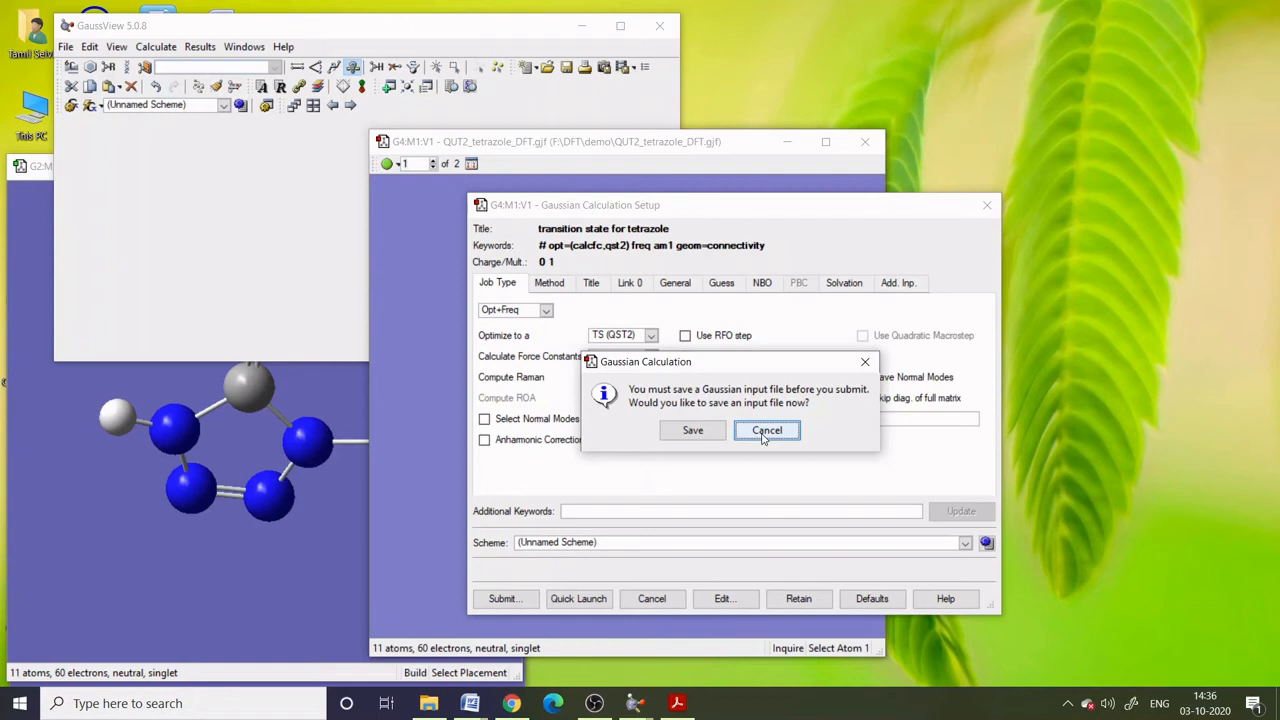
pyautogui.click(705, 431)
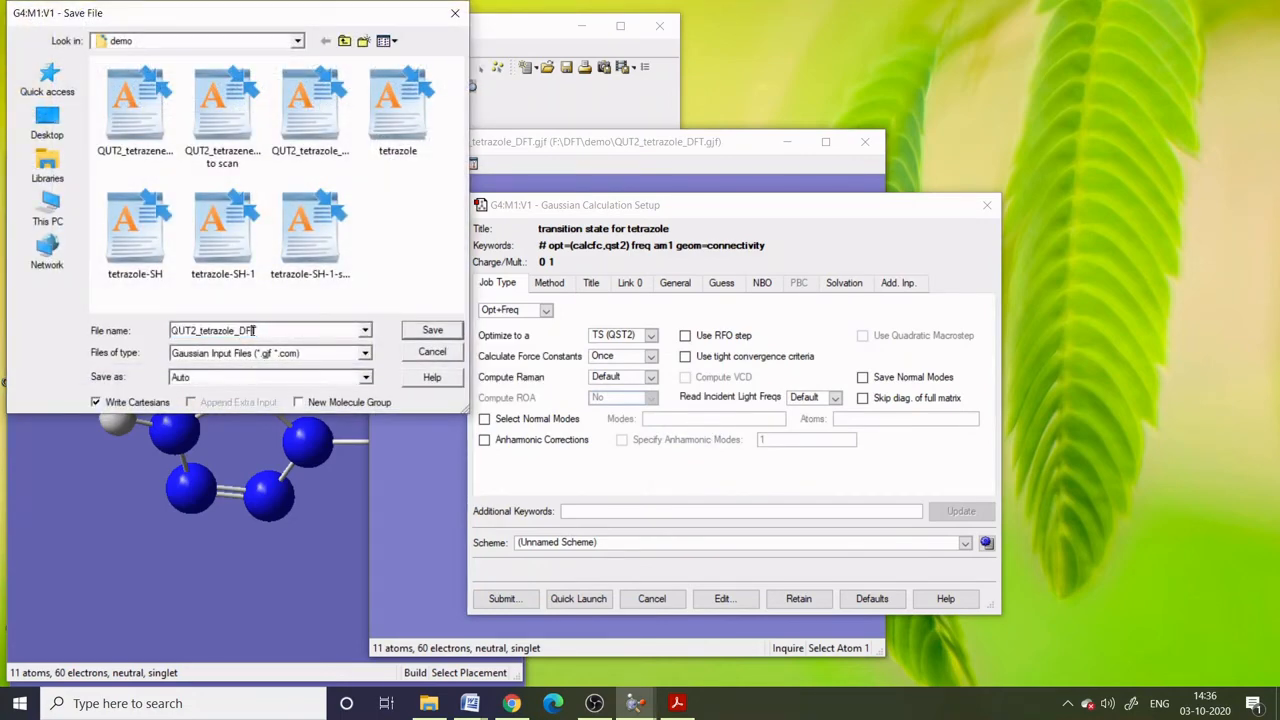
pyautogui.click(271, 334)
pyautogui.press('BackSpace')
pyautogui.press('BackSpace')
pyautogui.press('BackSpace')
pyautogui.write('Al')
pyautogui.press('Return')
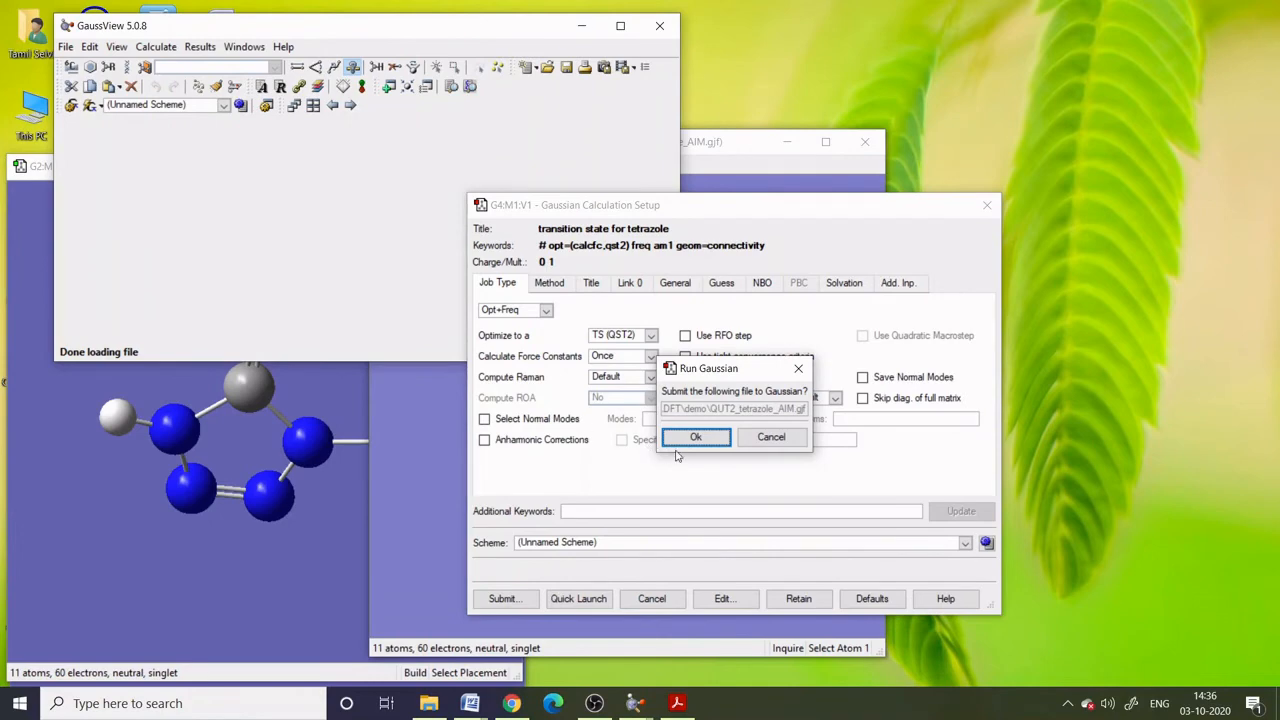
pyautogui.click(696, 437)
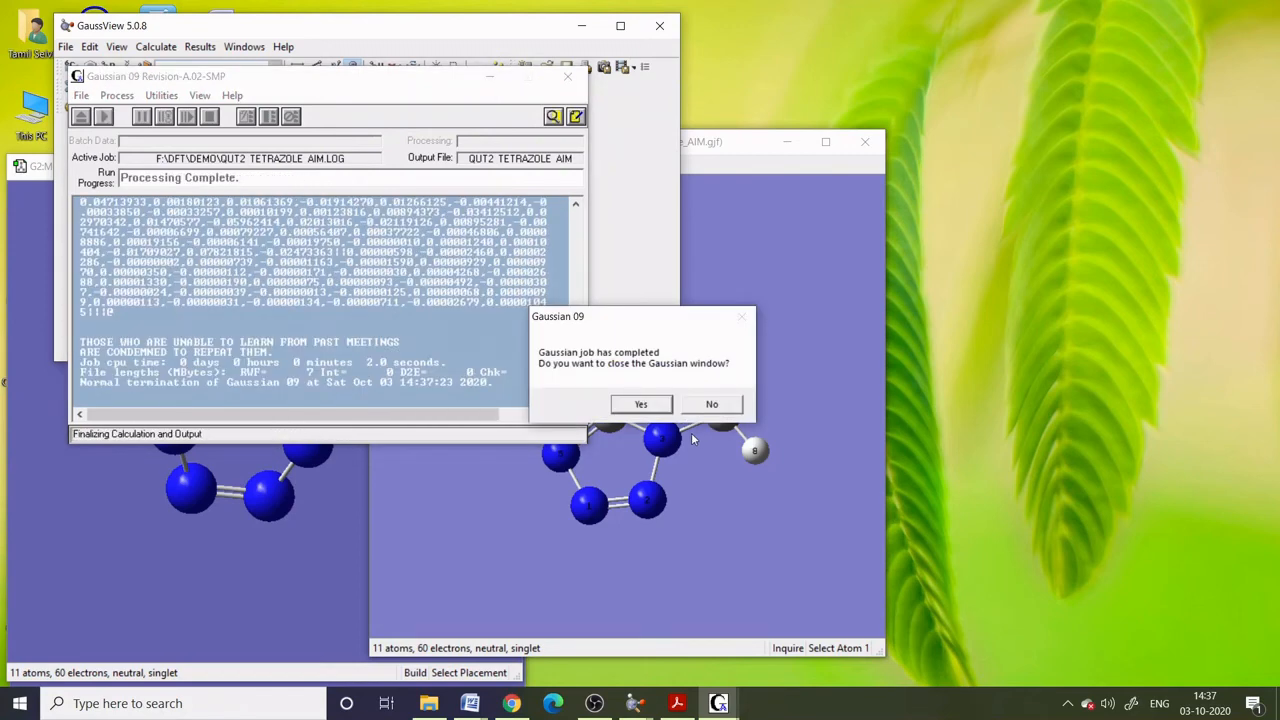
# Close the completed Gaussian job window and open the result file QUT2_tetrazole_AIM.log as a separate molecule group
pyautogui.click(640, 405)
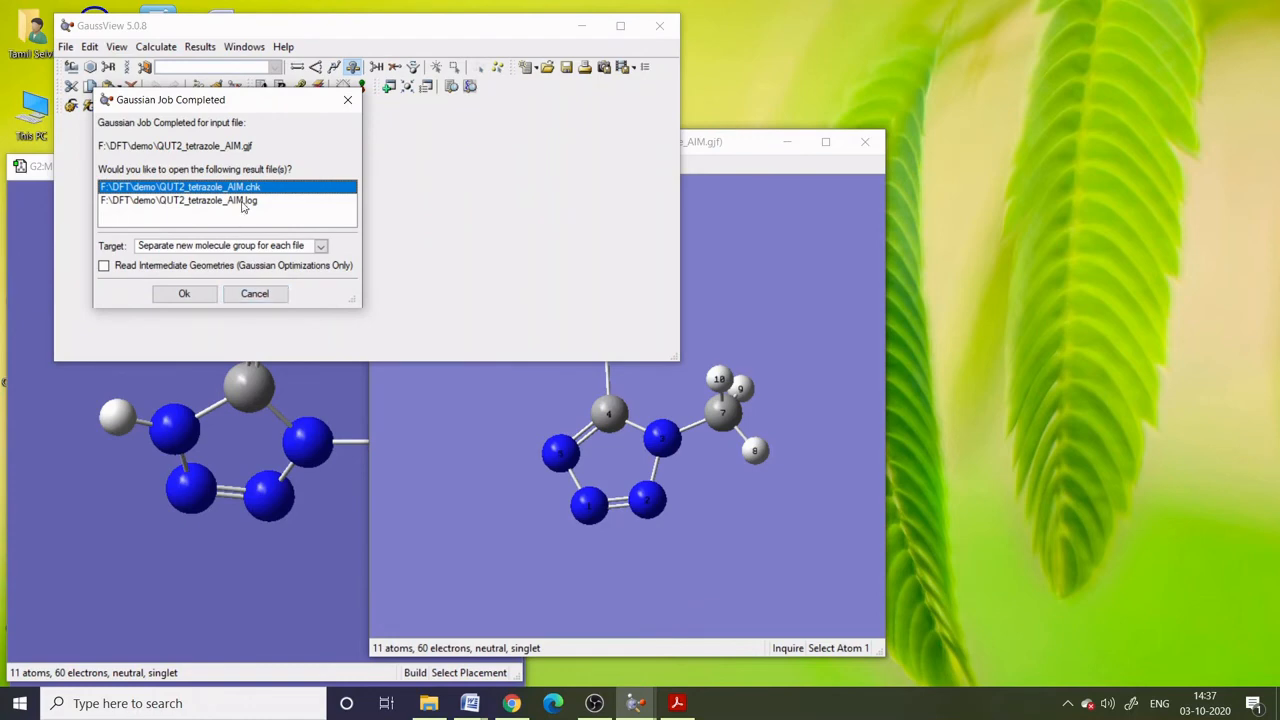
pyautogui.click(241, 201)
pyautogui.click(183, 294)
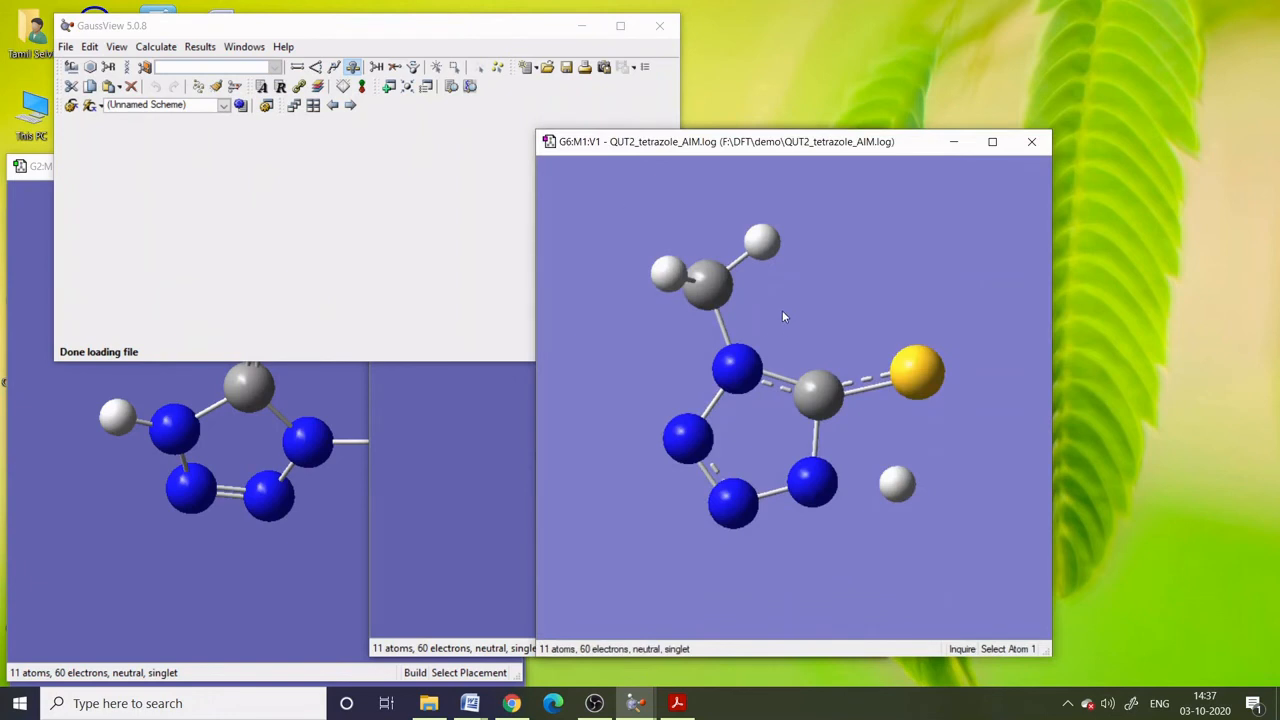
# Display the result's vibrations and animate mode 1 in the maximized molecule window
pyautogui.moveTo(783, 316); pyautogui.dragTo(811, 286)
pyautogui.click(197, 47)
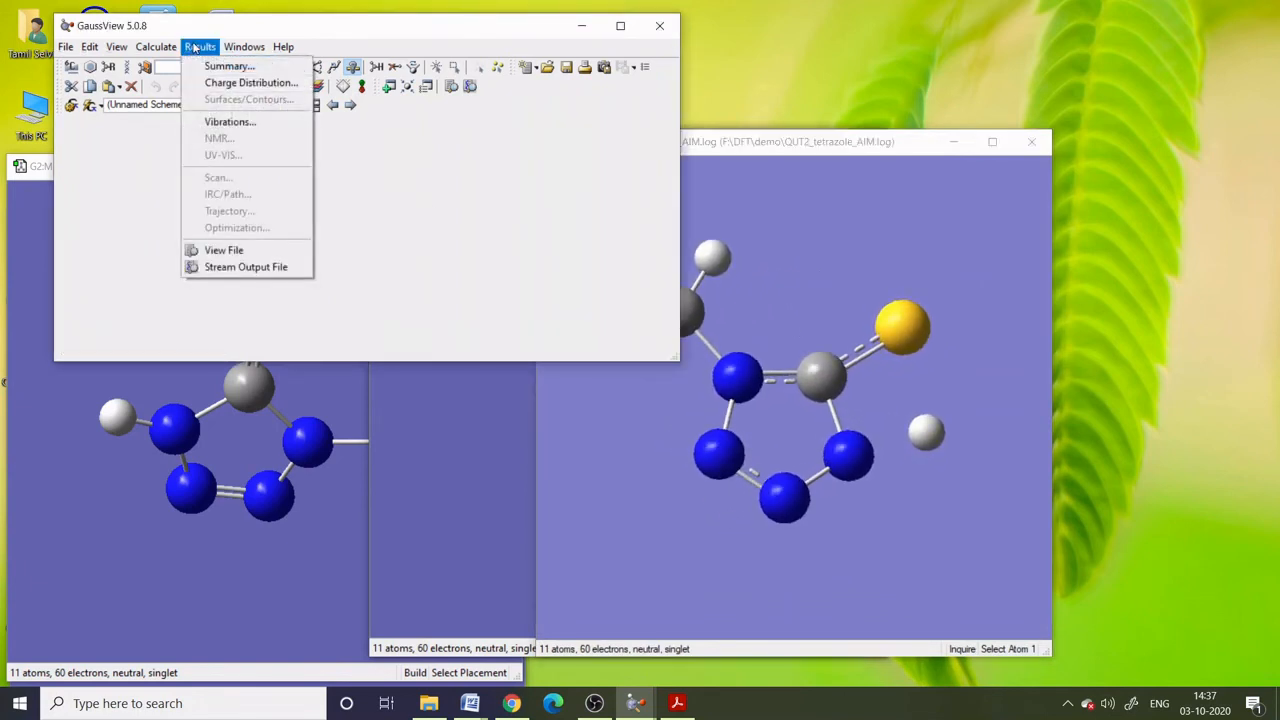
pyautogui.click(222, 128)
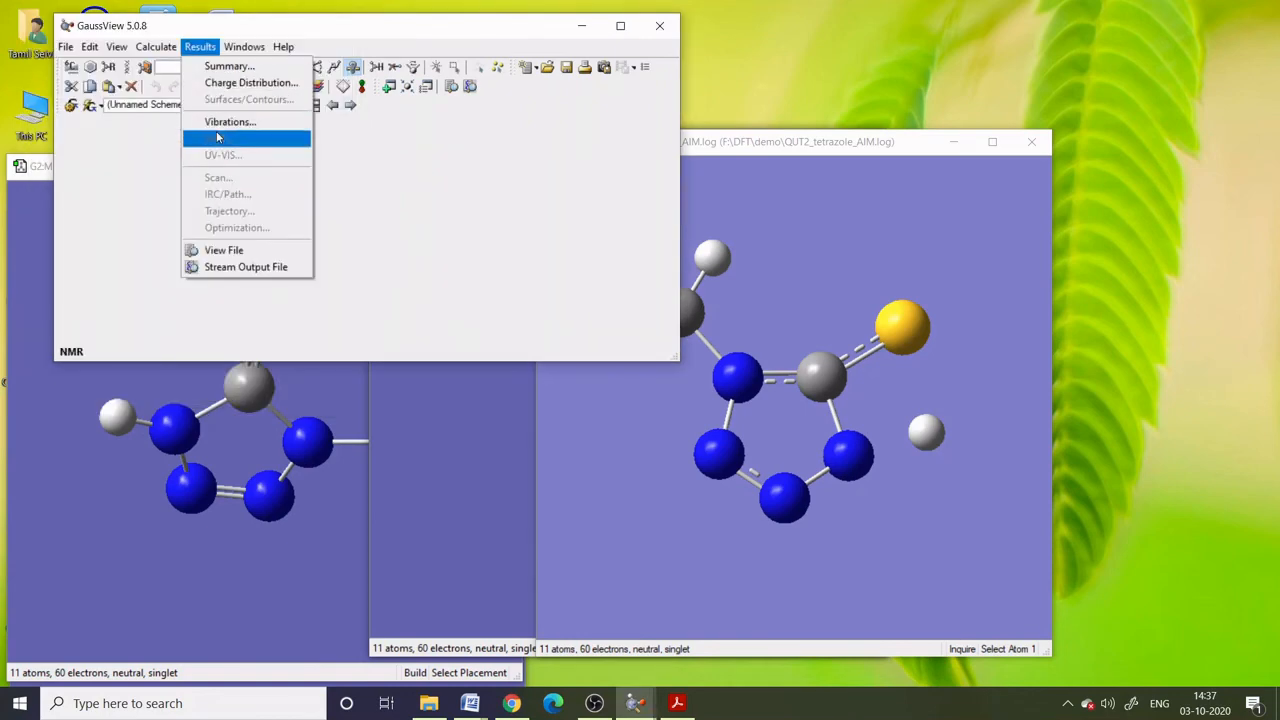
pyautogui.click(220, 122)
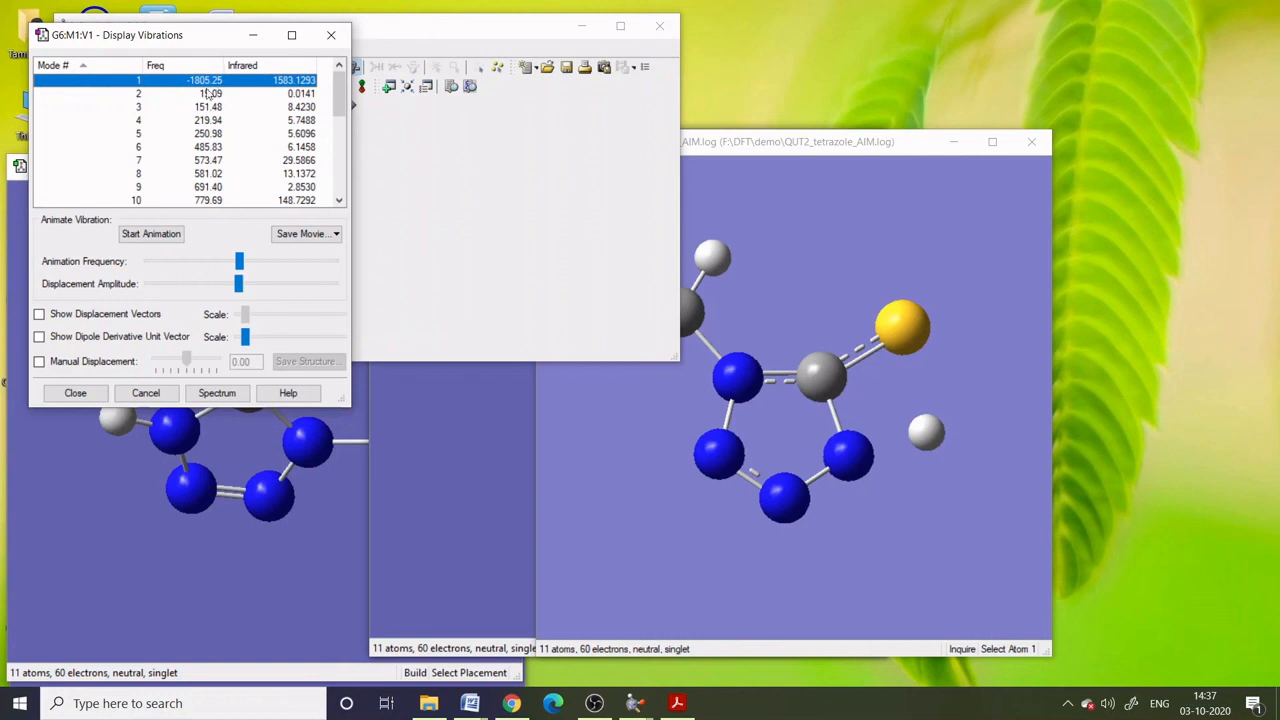
pyautogui.click(153, 238)
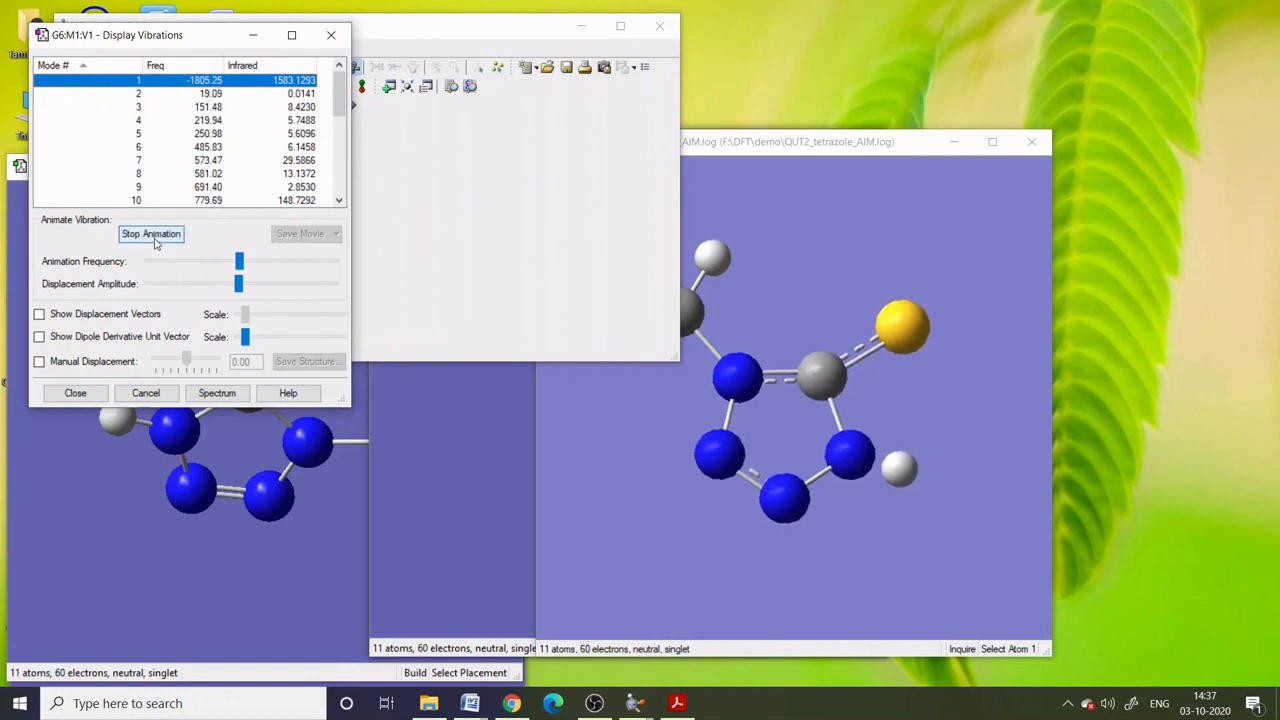
pyautogui.click(992, 141)
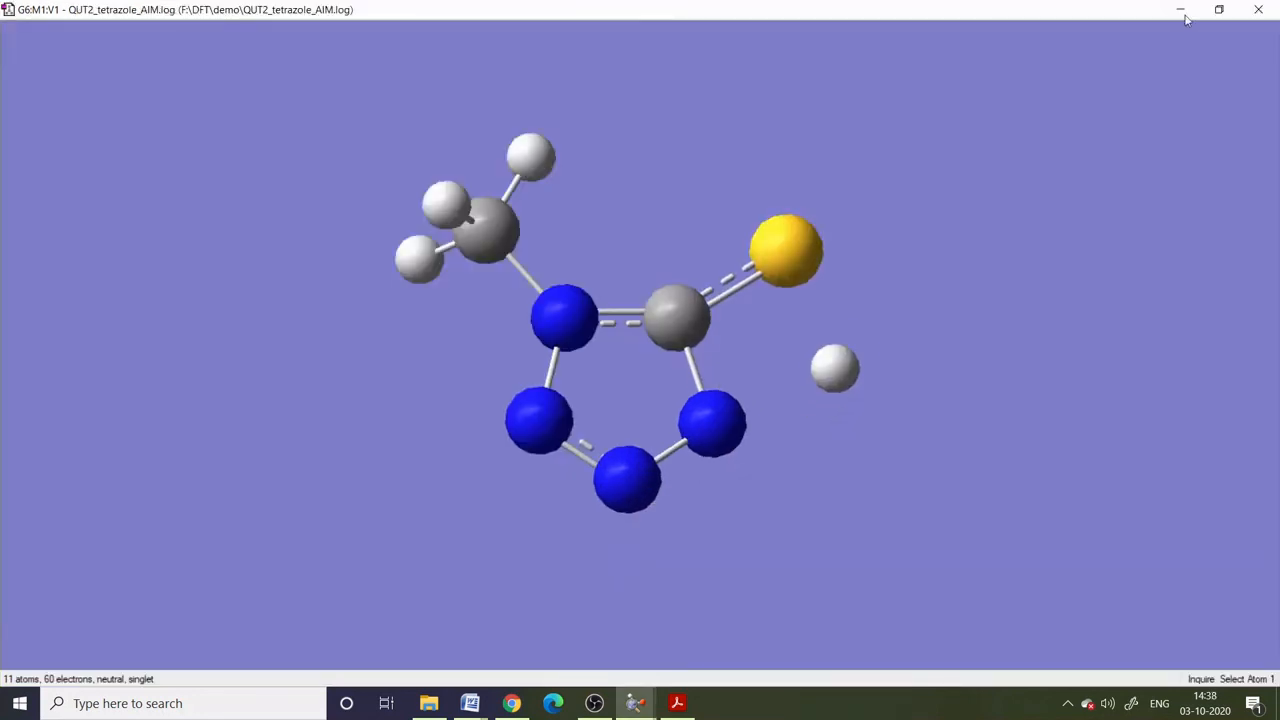